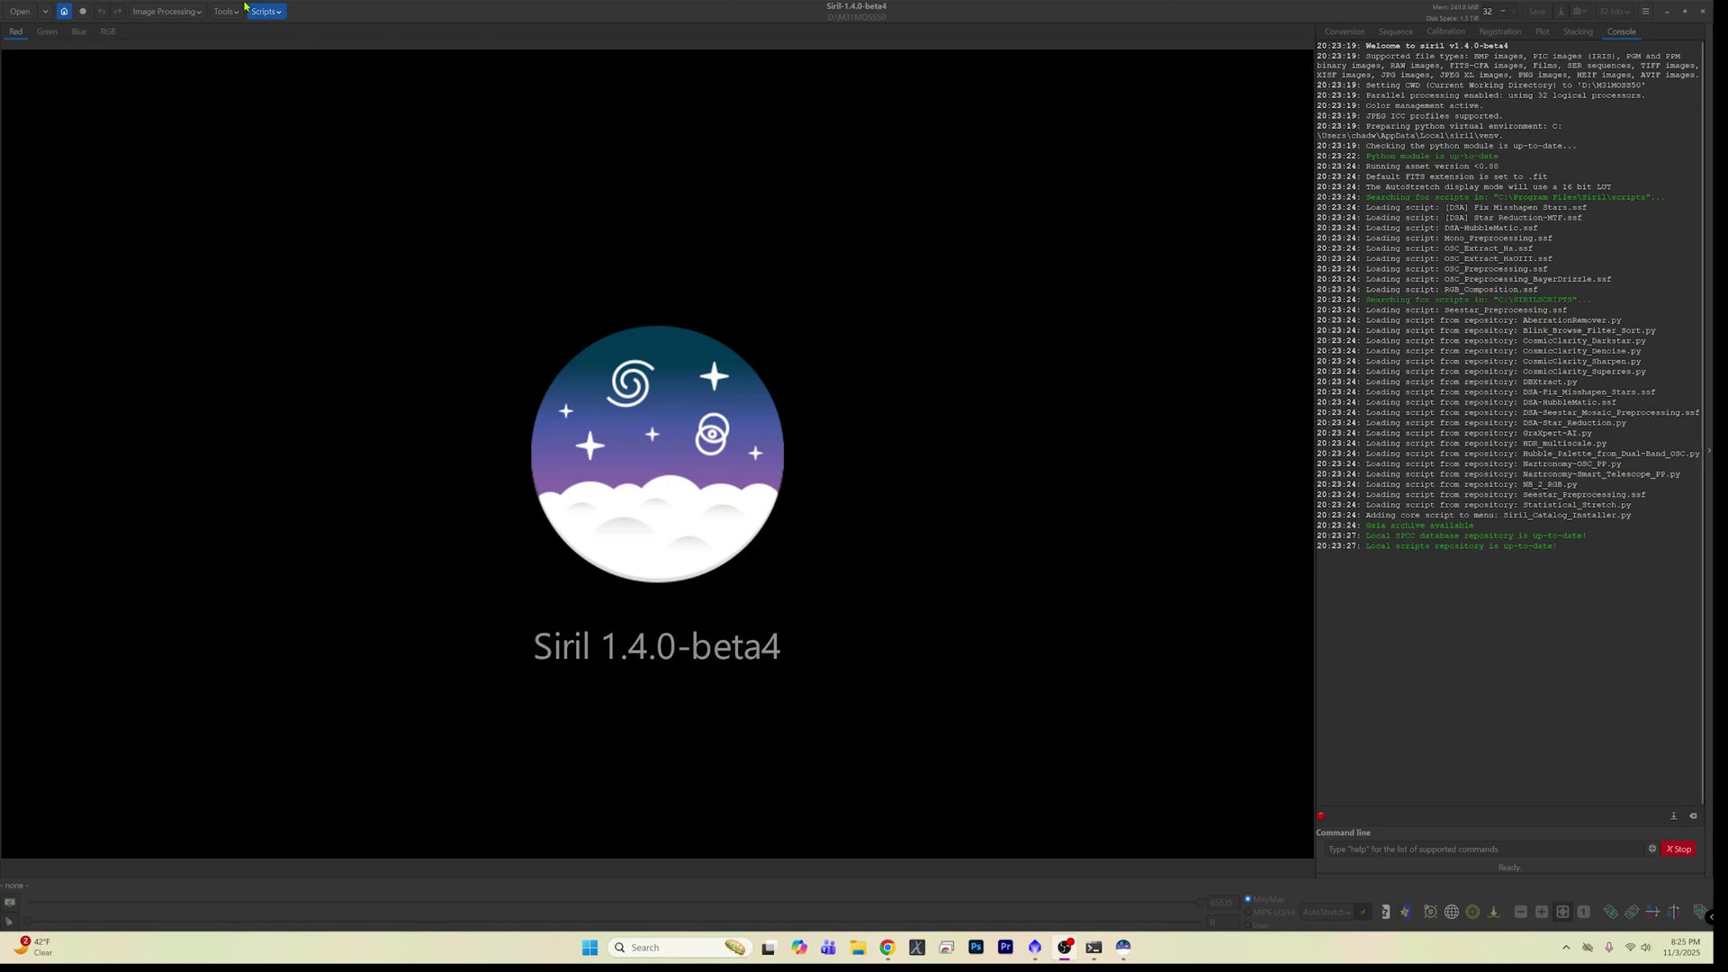
Browse the Scripts menu and close it without running anything.
{"action": "left_click", "coordinate": [274, 10]}
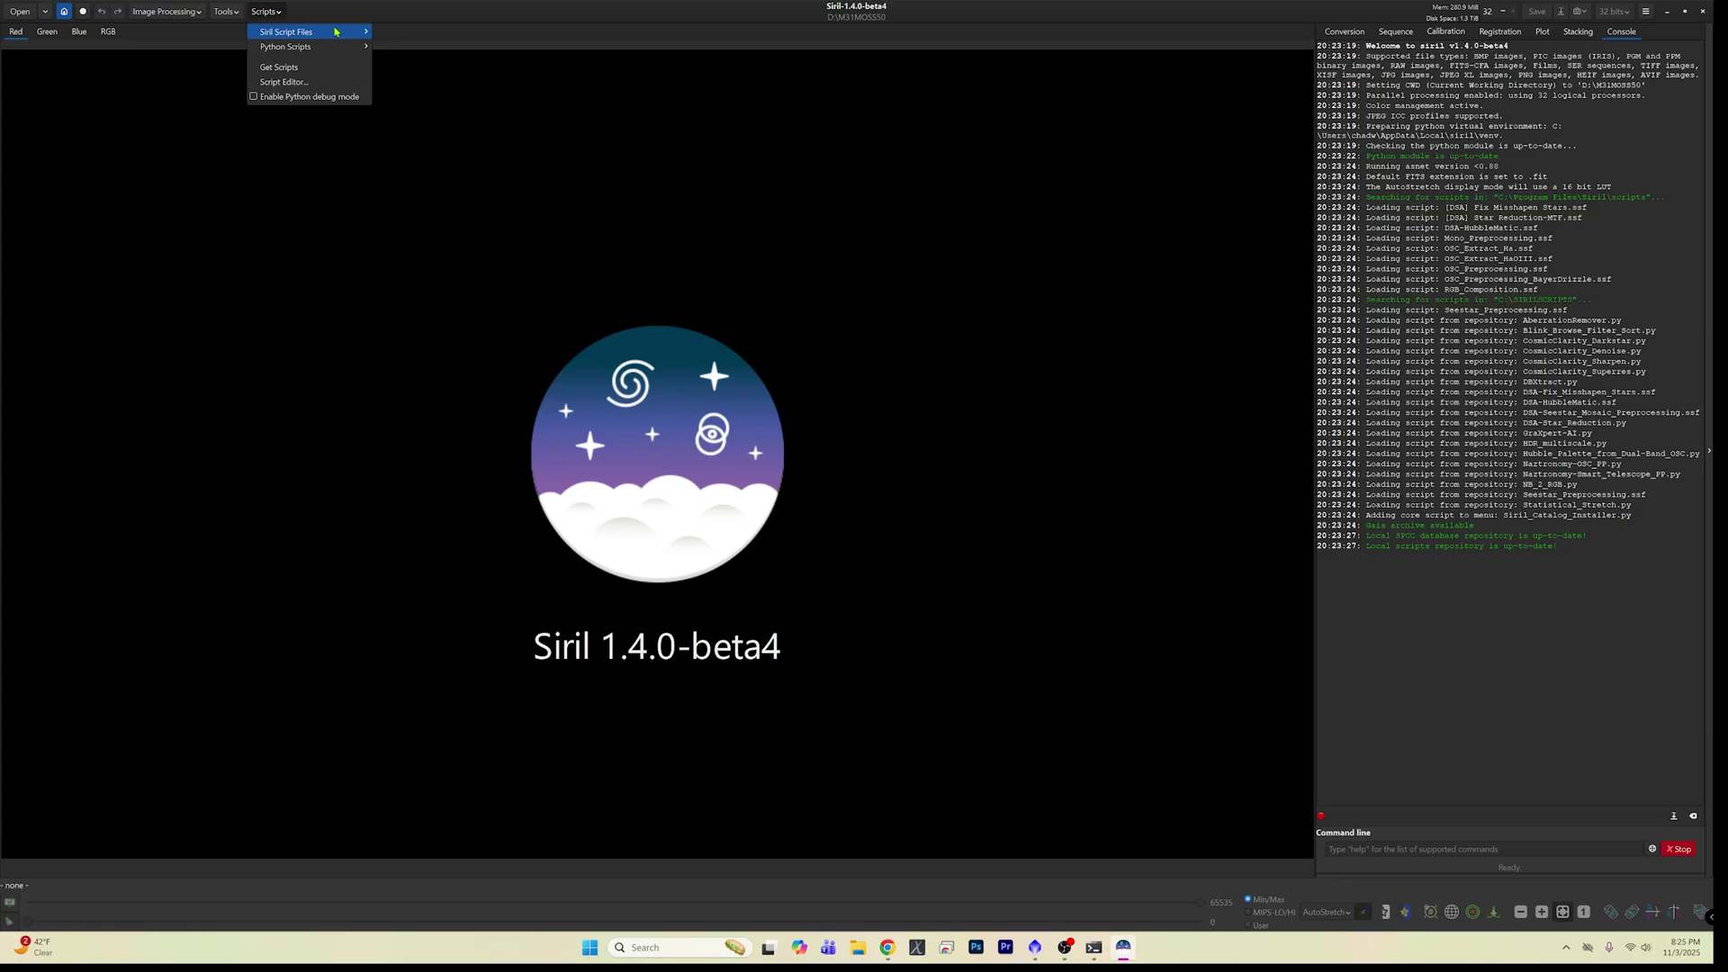
{"action": "mouse_move", "coordinate": [306, 46]}
{"action": "mouse_move", "coordinate": [414, 47]}
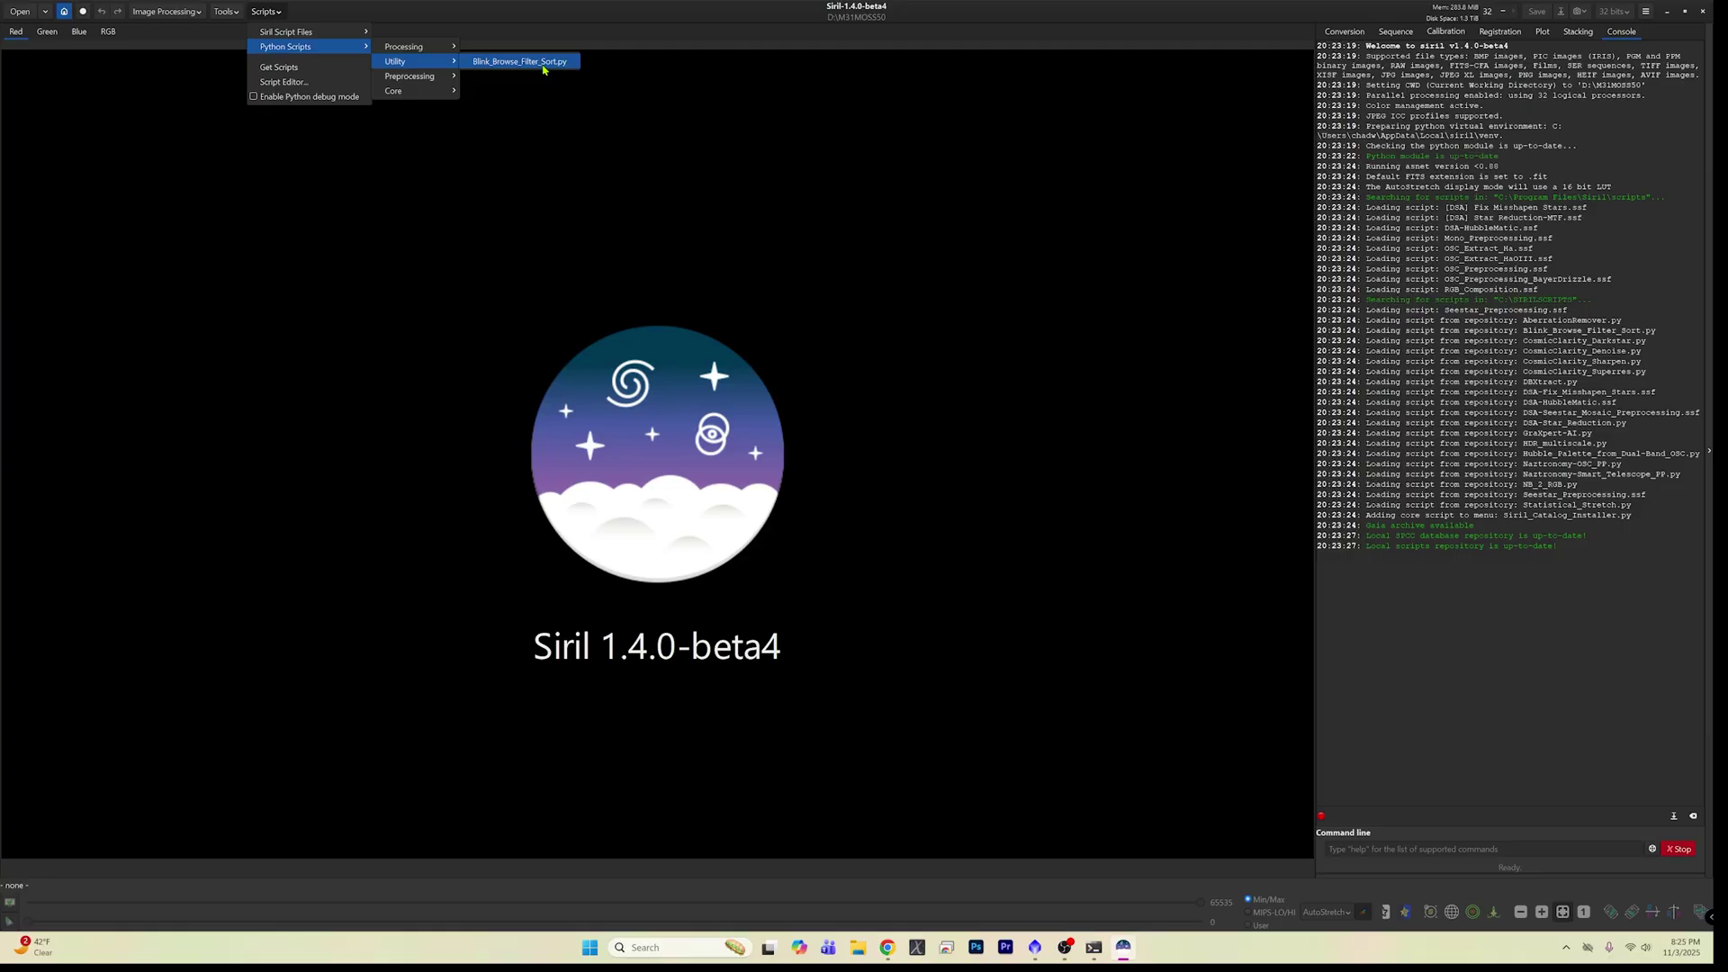
{"action": "left_click", "coordinate": [466, 211]}
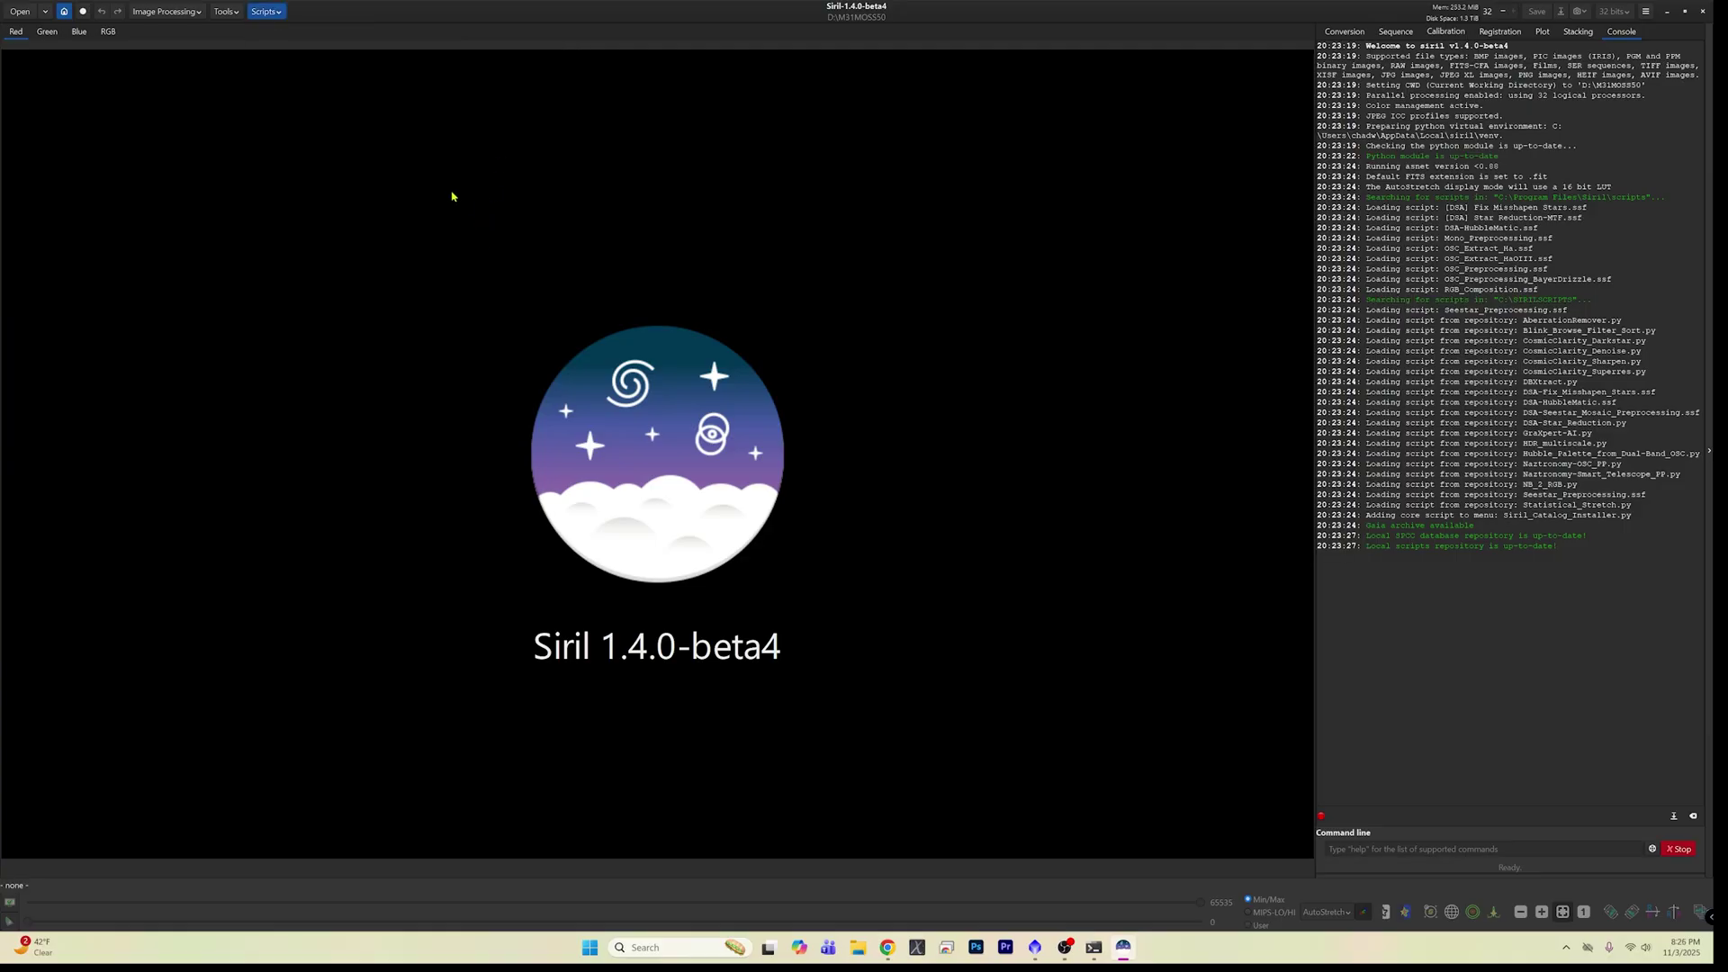
Choose D:\m31s30 under PI_SWAP (D:) as Siril's working directory.
{"action": "left_click", "coordinate": [62, 11]}
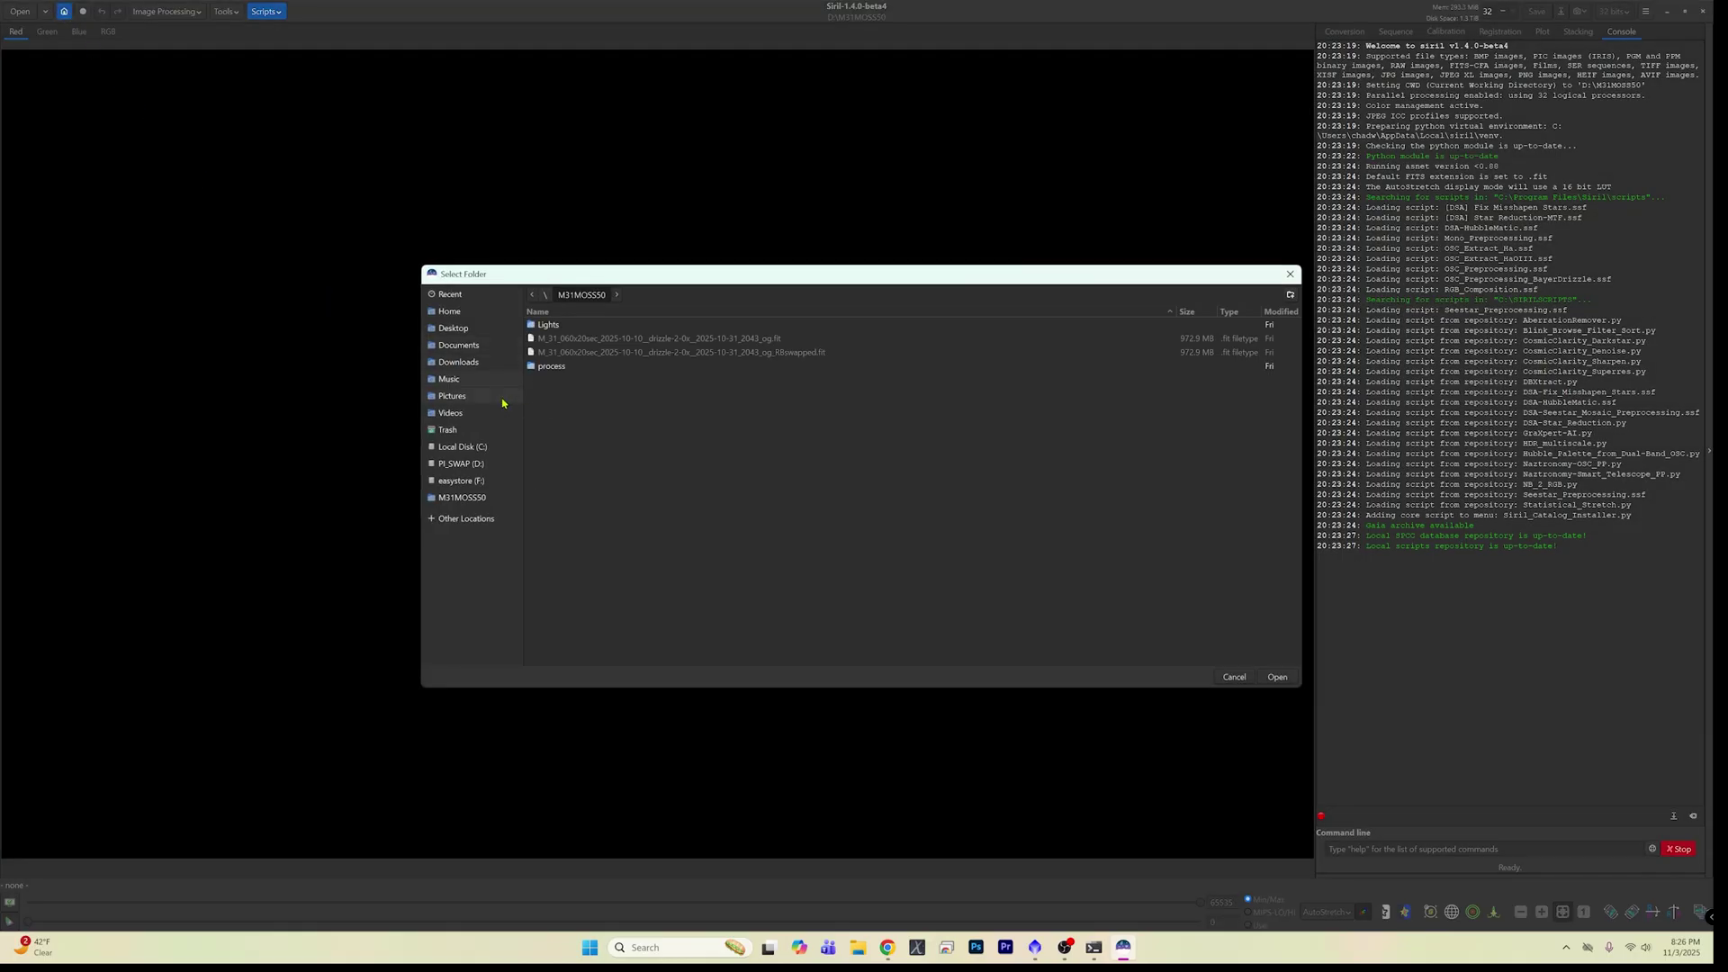
{"action": "left_click", "coordinate": [485, 466]}
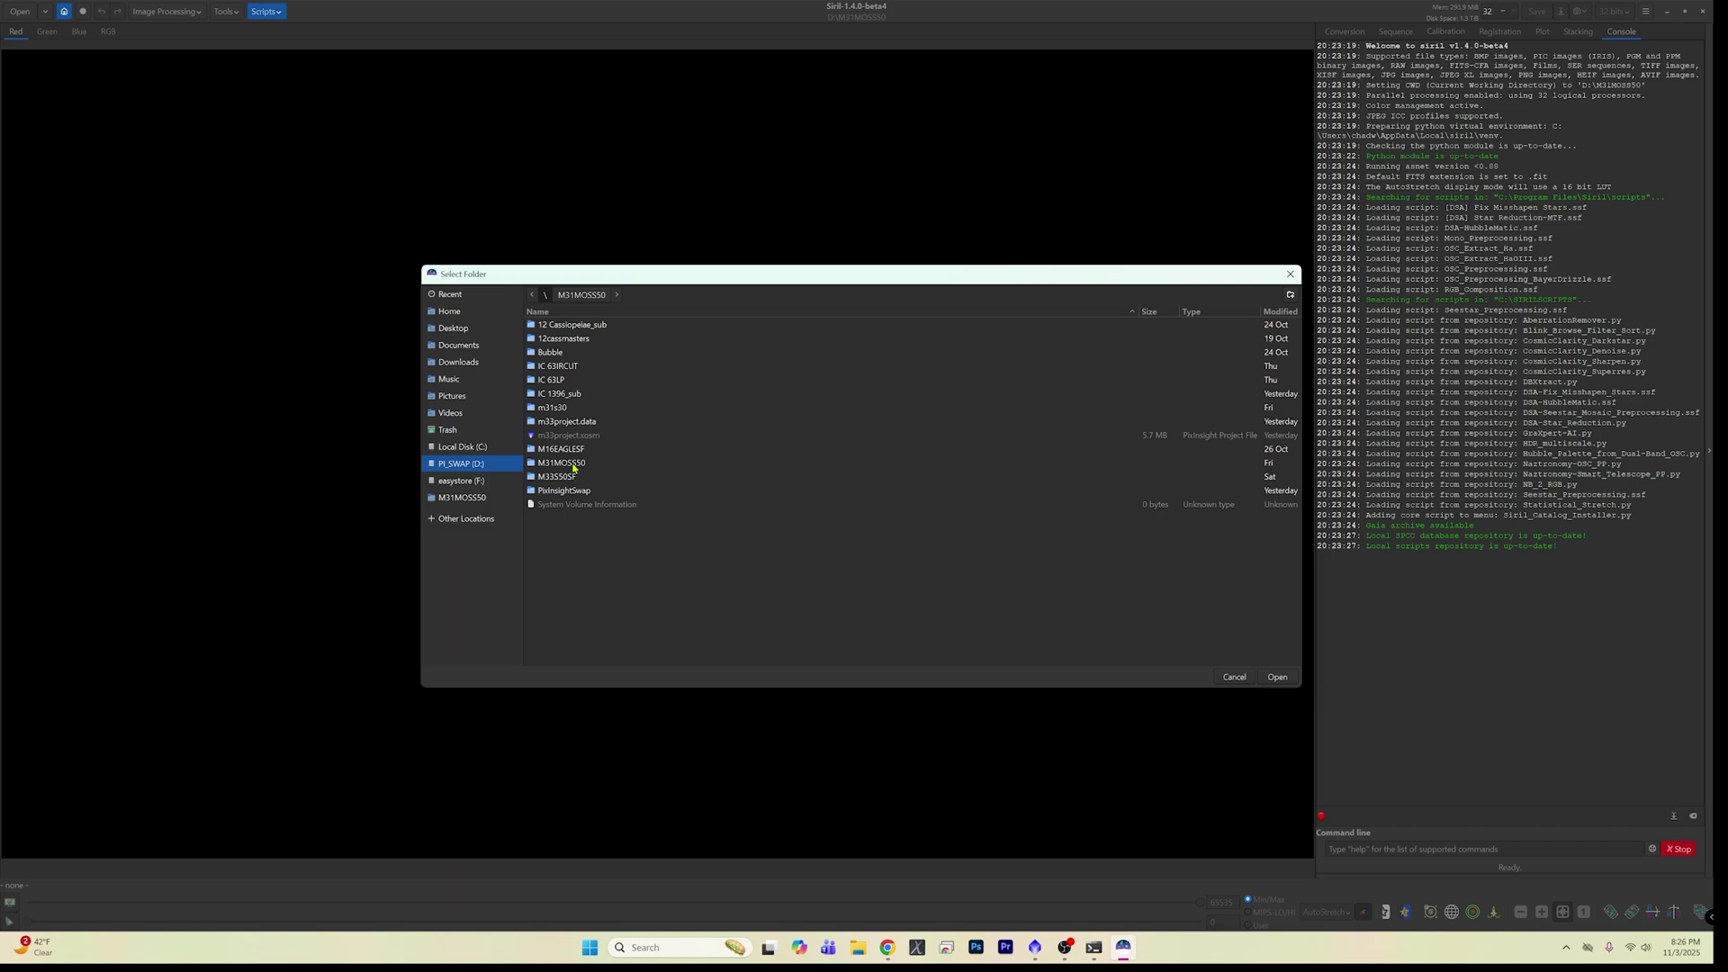
{"action": "double_click", "coordinate": [559, 410]}
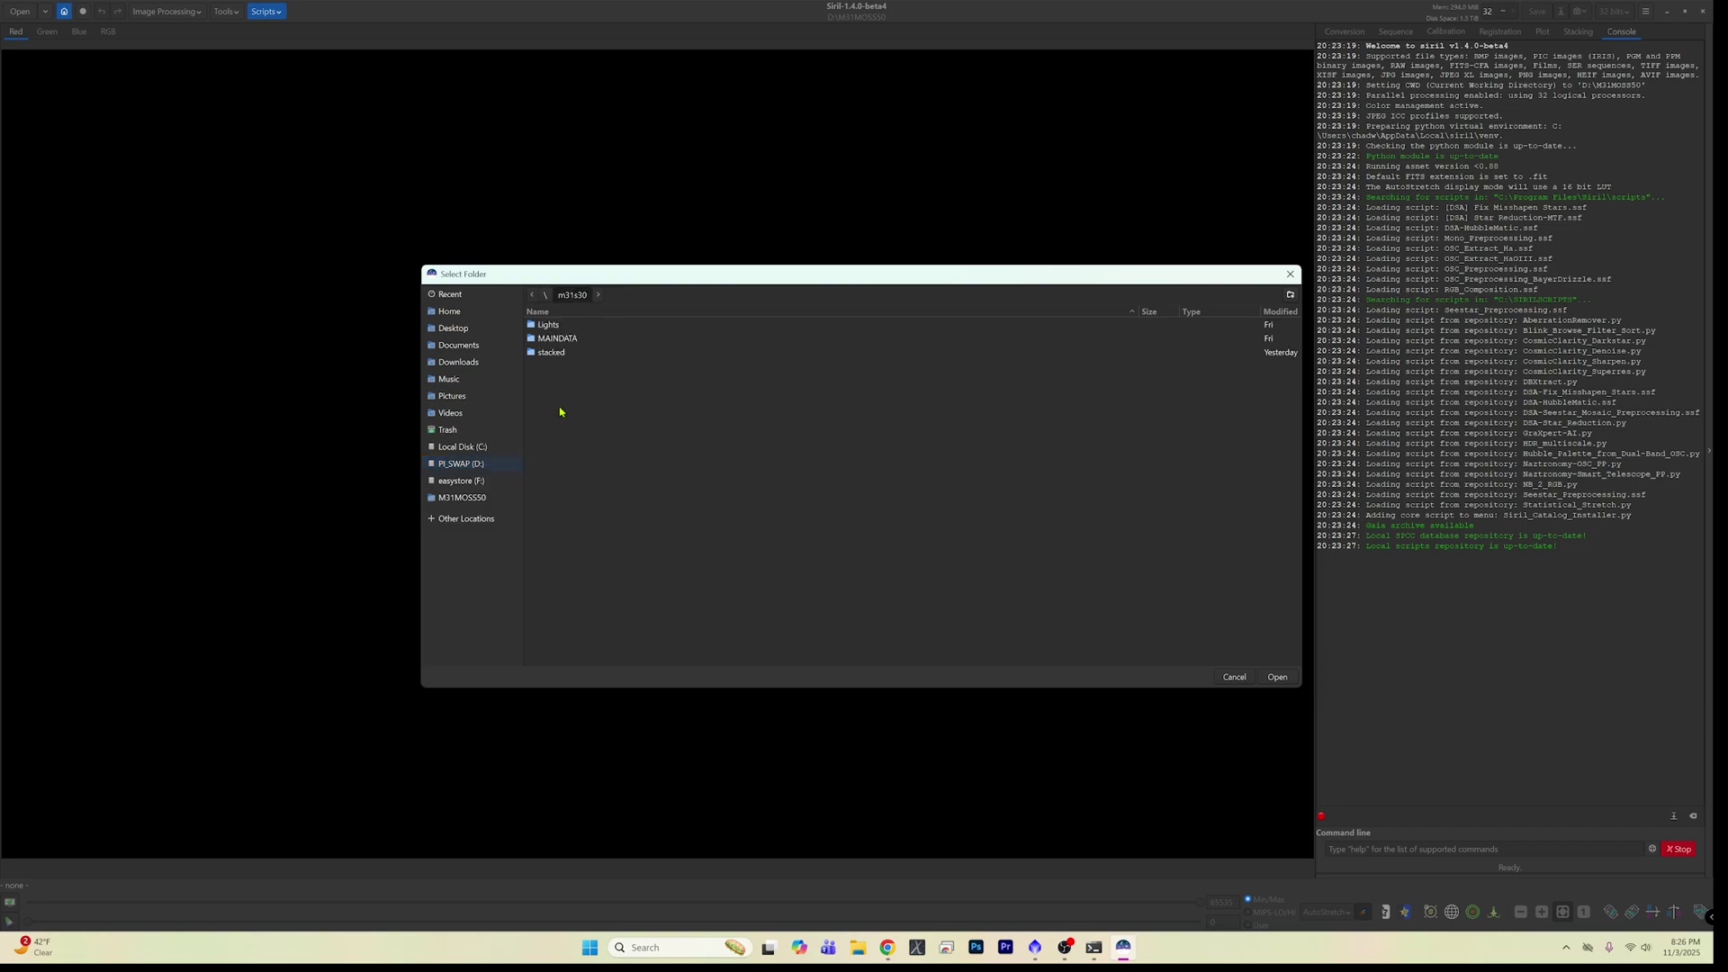
{"action": "left_click", "coordinate": [557, 328]}
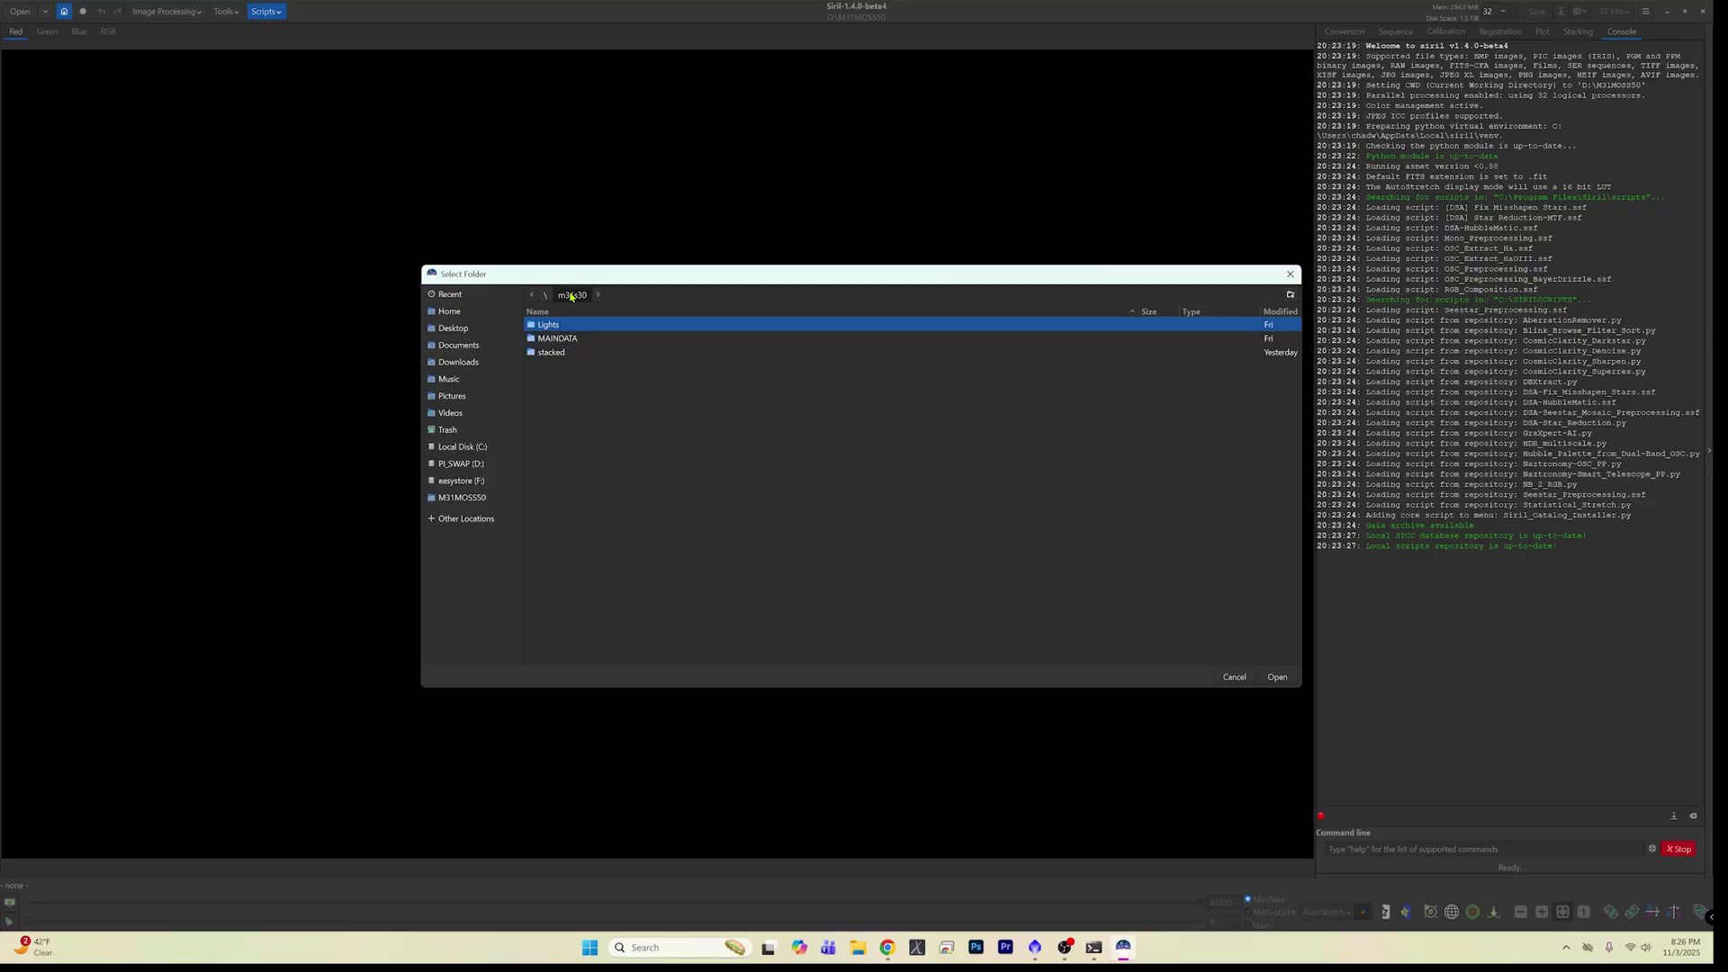
{"action": "left_click", "coordinate": [469, 448]}
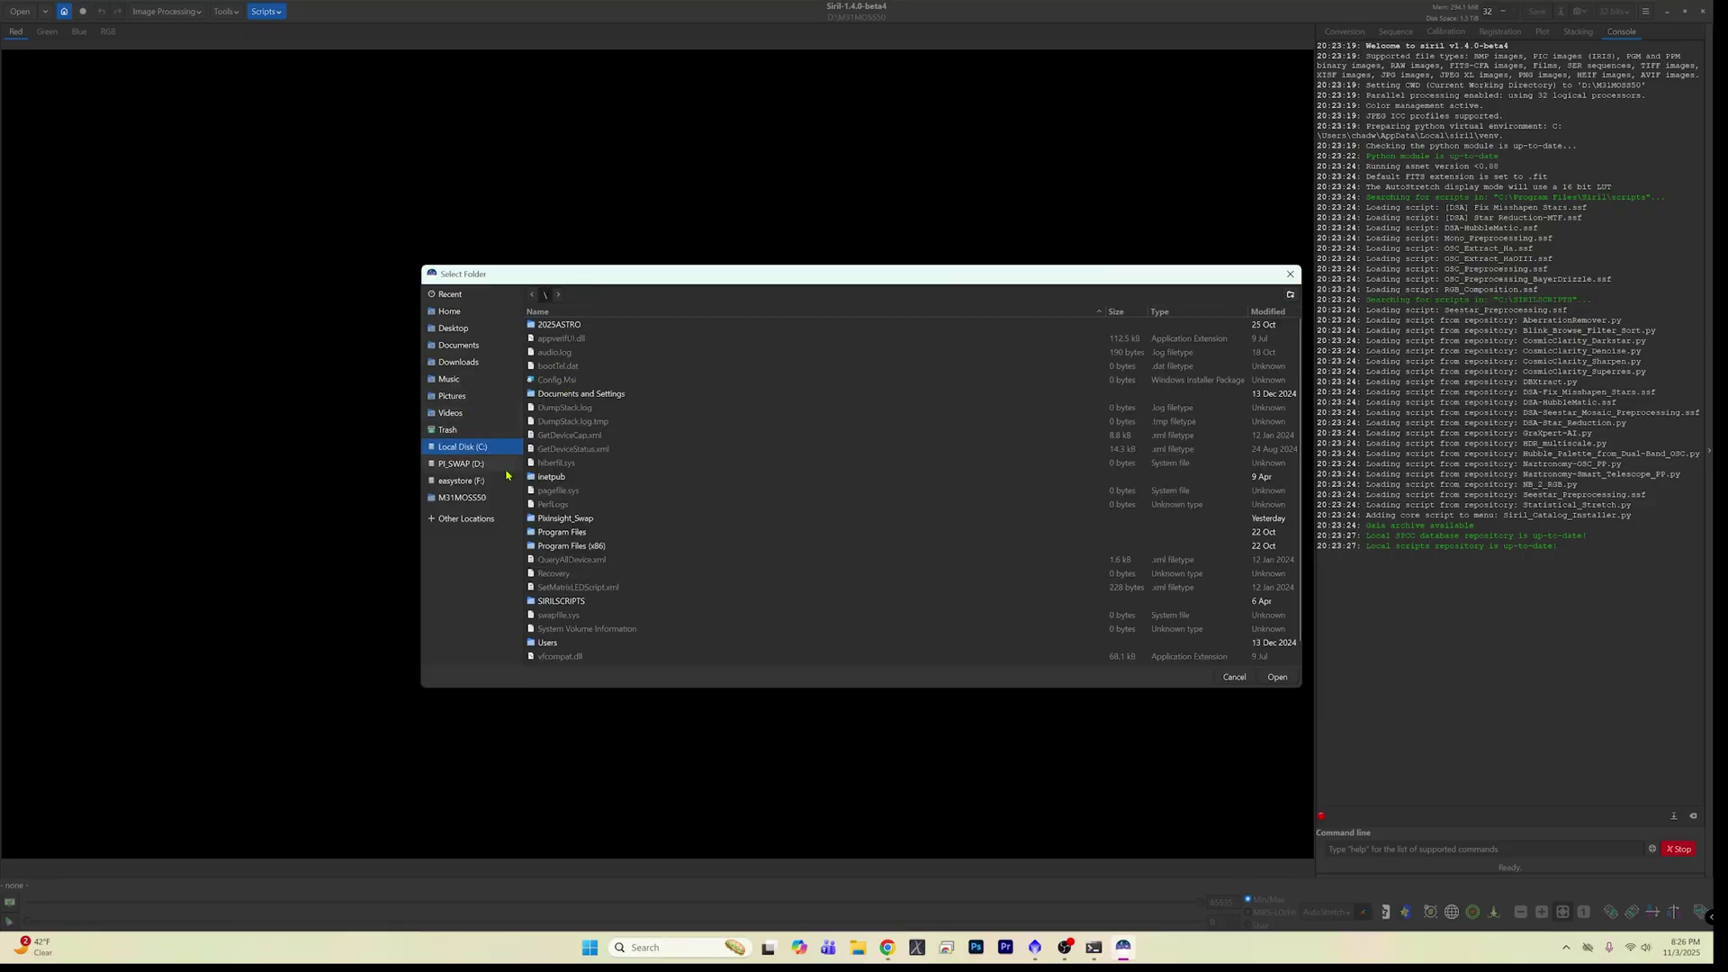
{"action": "left_click", "coordinate": [463, 465]}
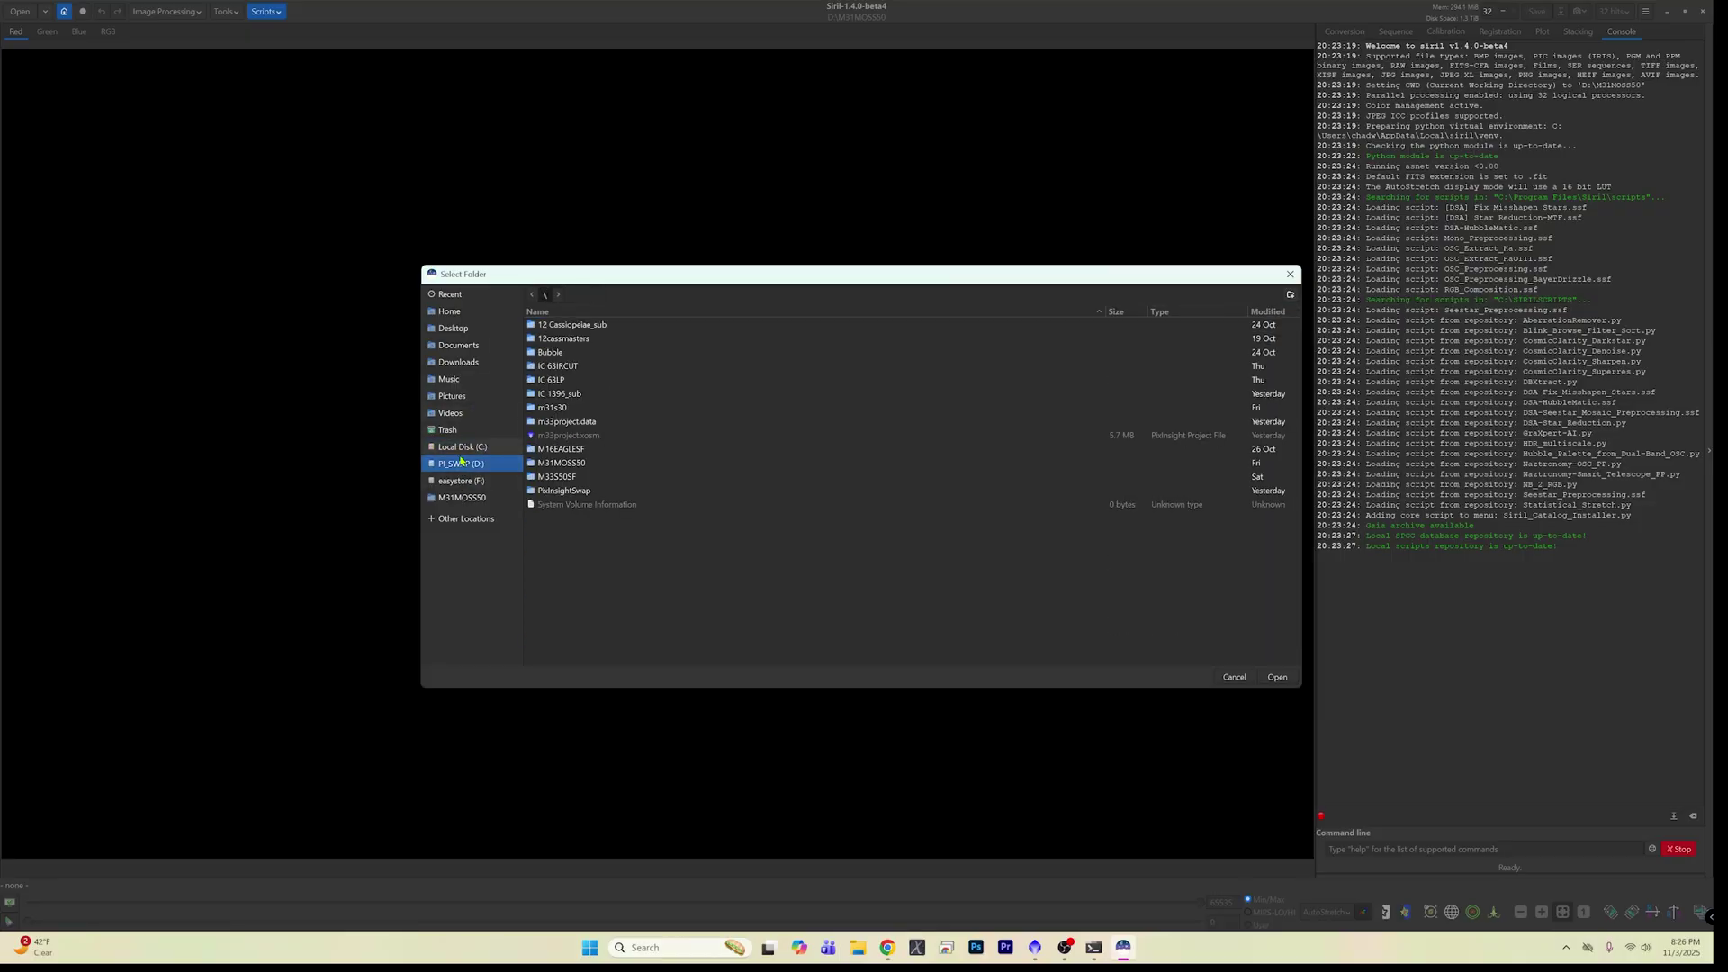
{"action": "double_click", "coordinate": [562, 409]}
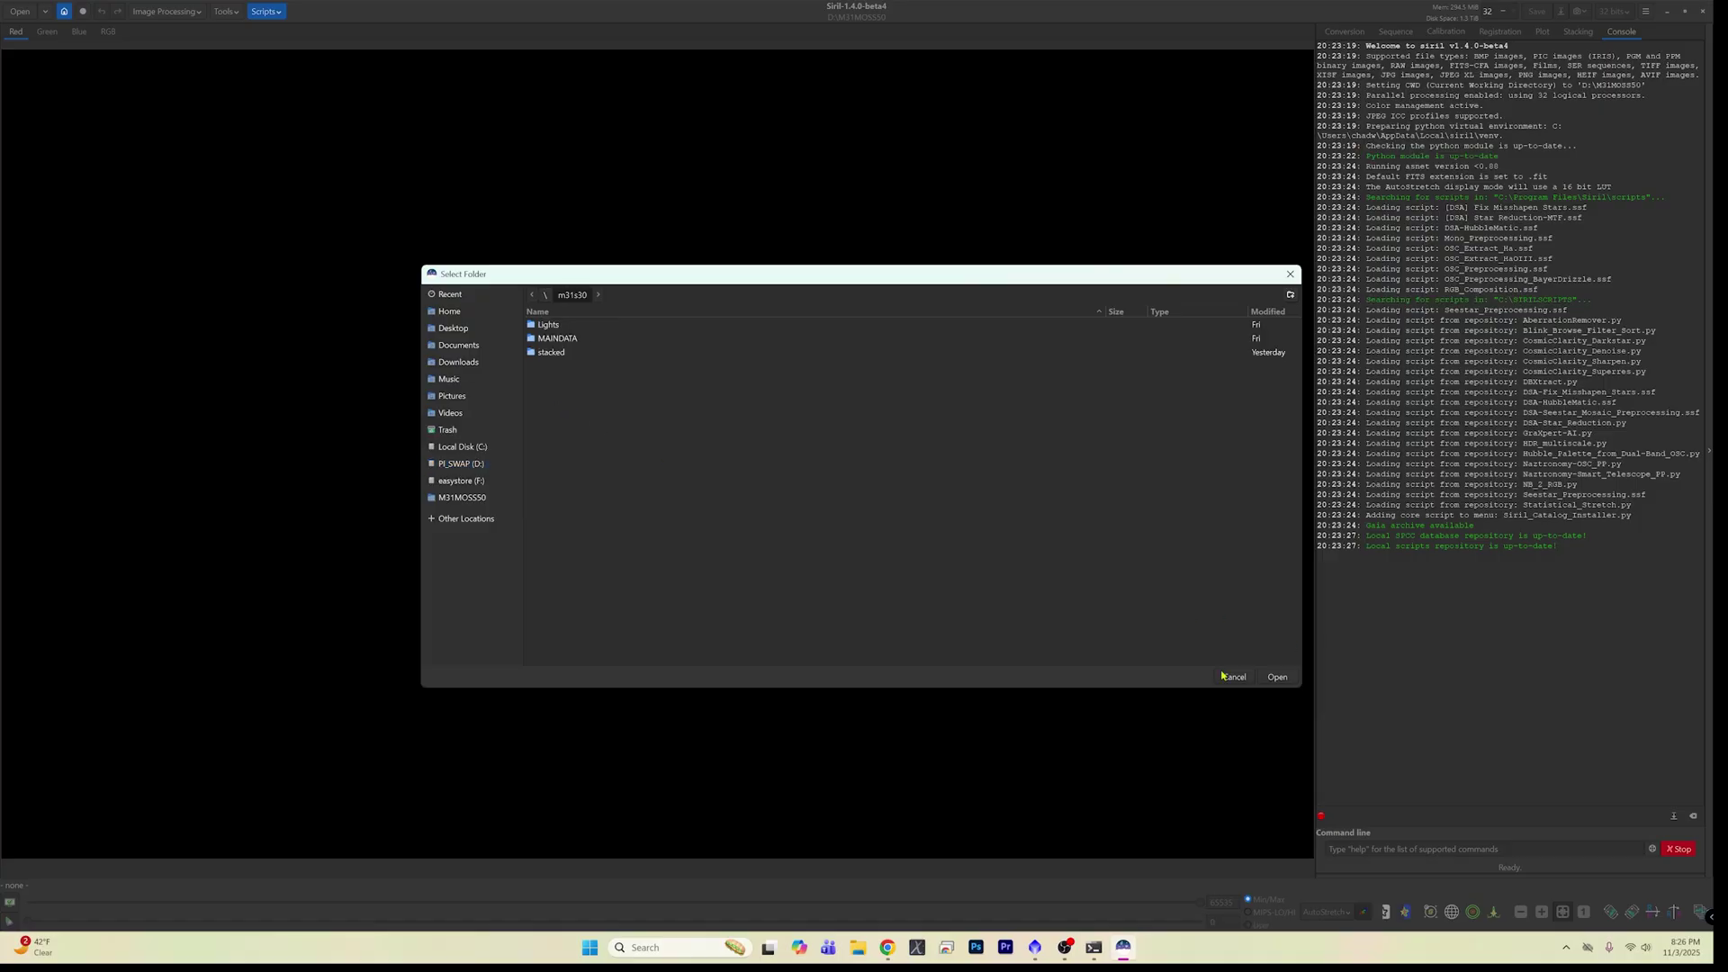
{"action": "left_click", "coordinate": [1279, 677]}
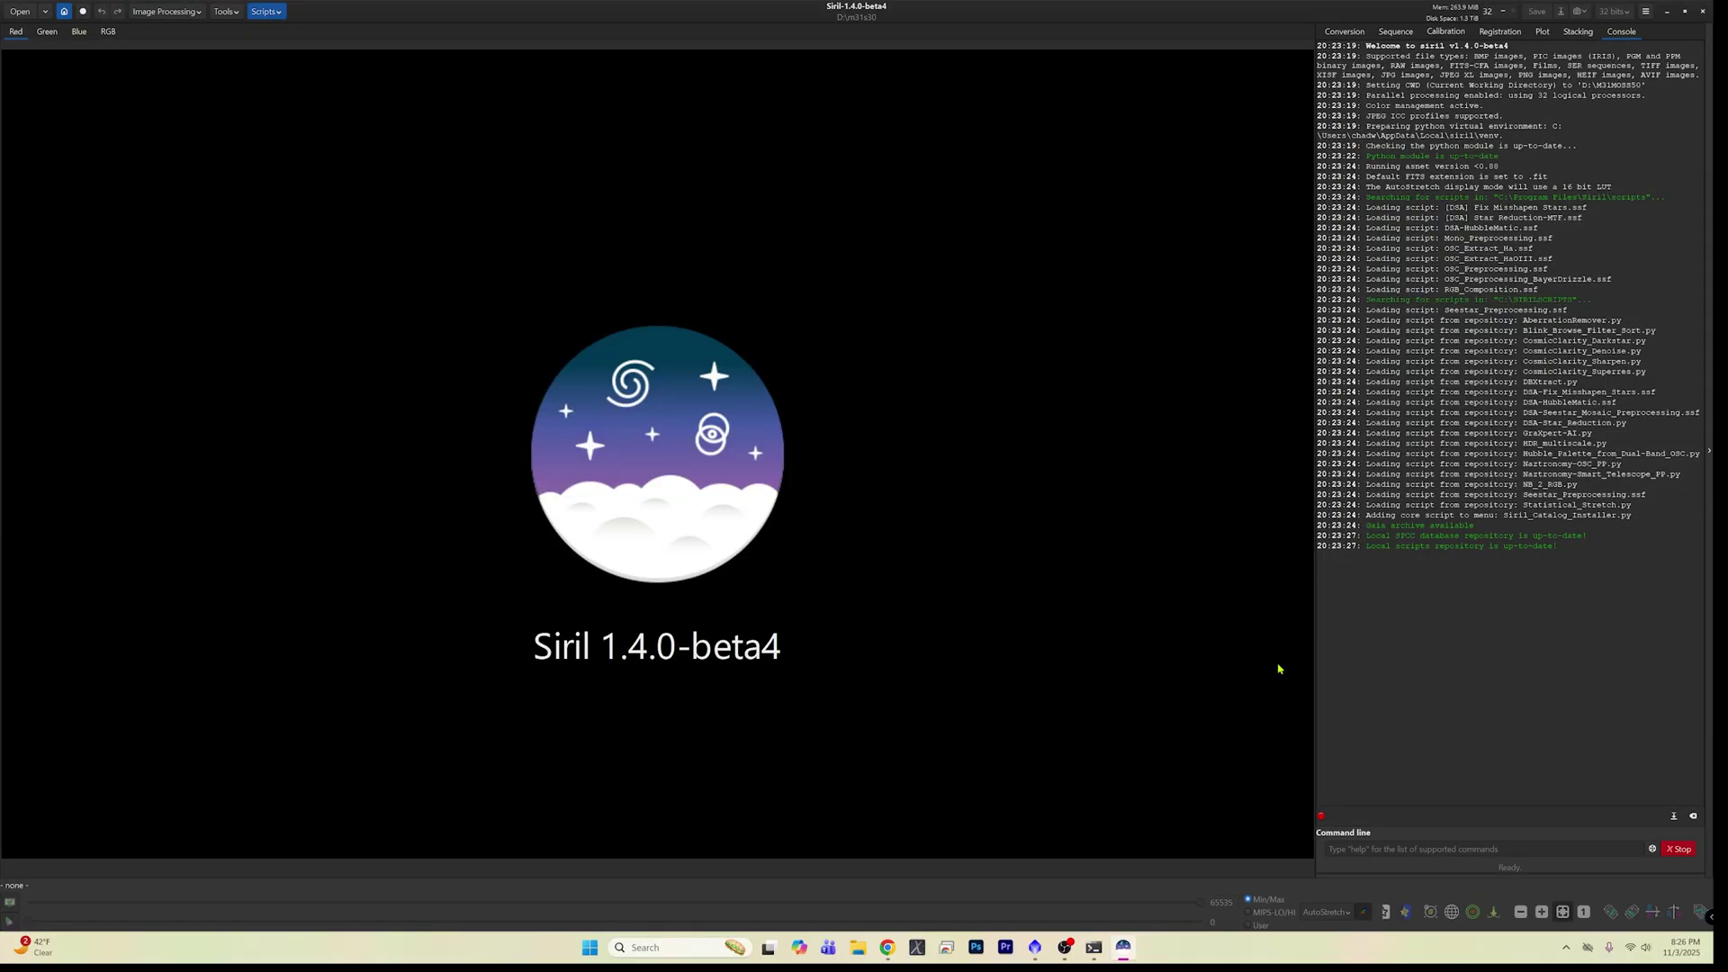
Launch Naztronomy-Smart_Telescope_PP.py from Python Scripts > Preprocessing and enable Clean Up Files.
{"action": "left_click", "coordinate": [273, 12]}
{"action": "mouse_move", "coordinate": [332, 50]}
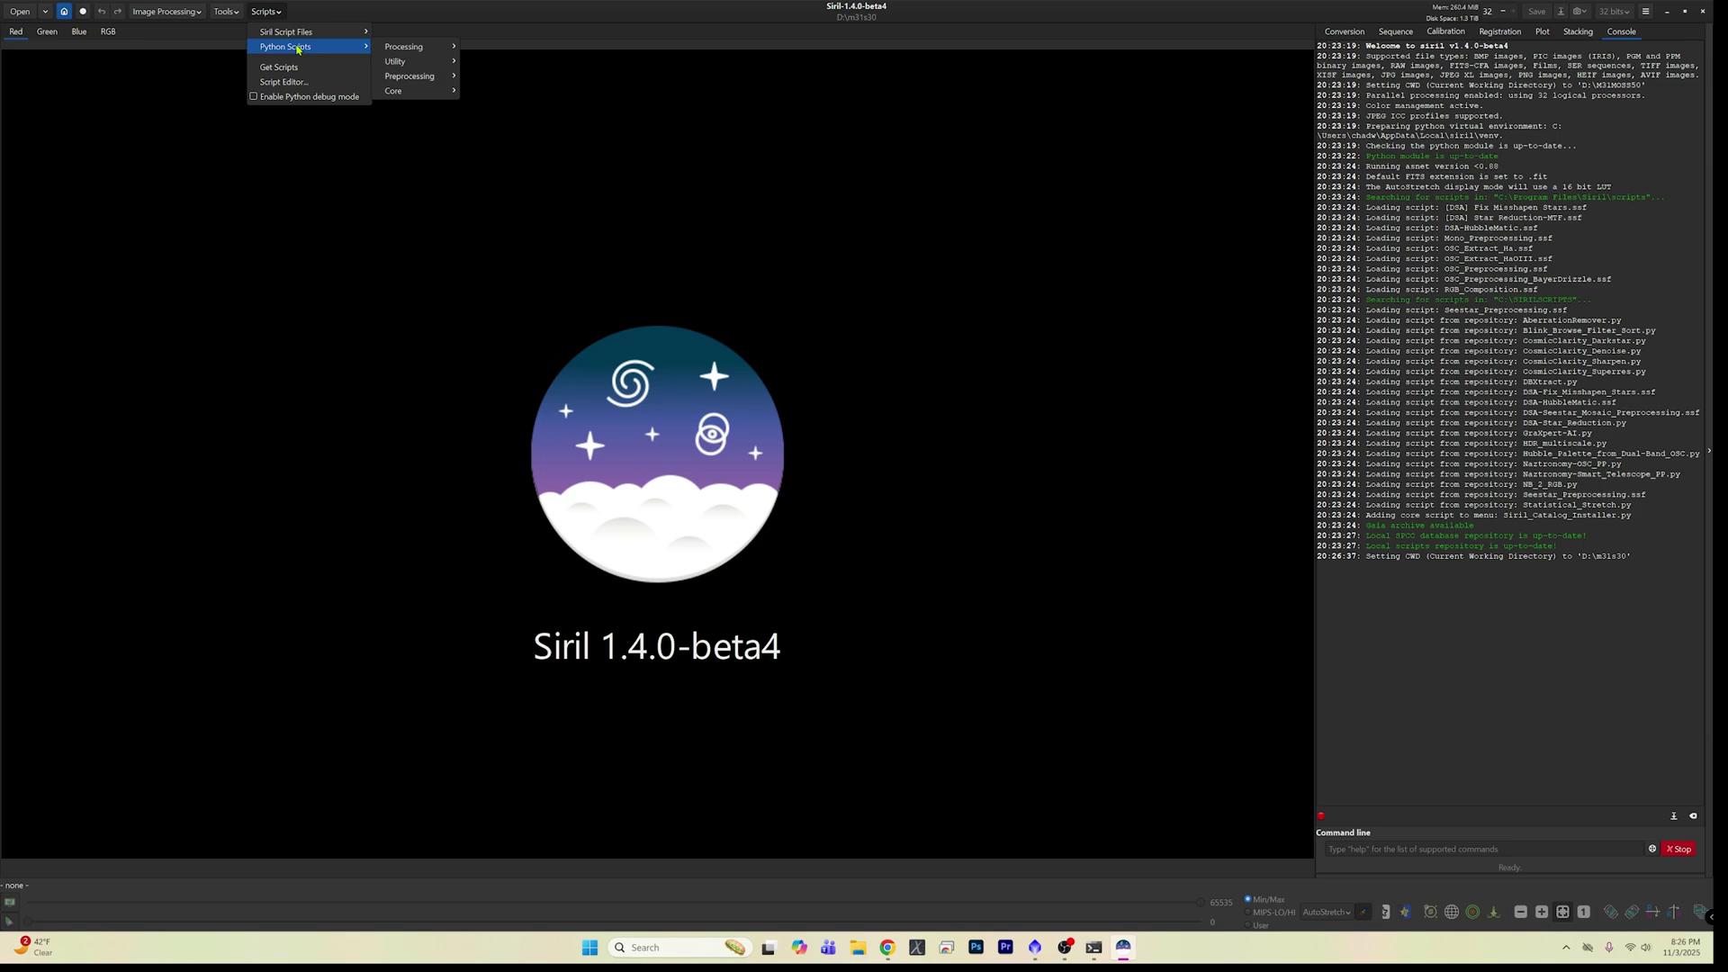
{"action": "mouse_move", "coordinate": [405, 52]}
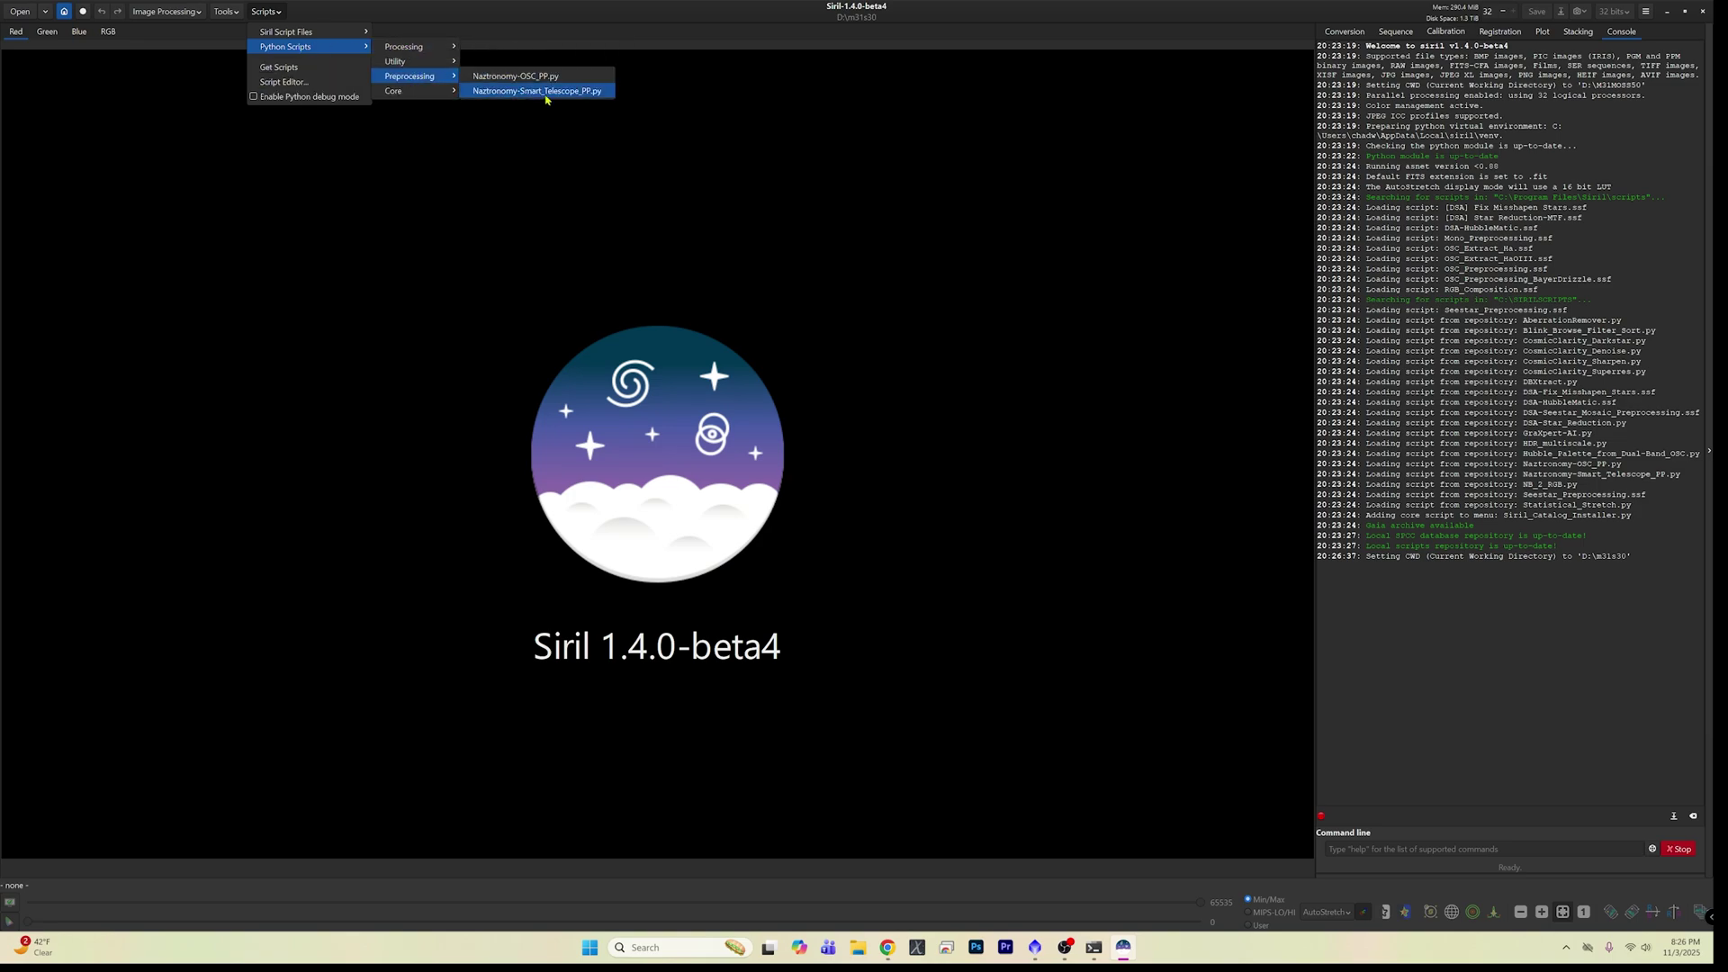
{"action": "left_click", "coordinate": [547, 90]}
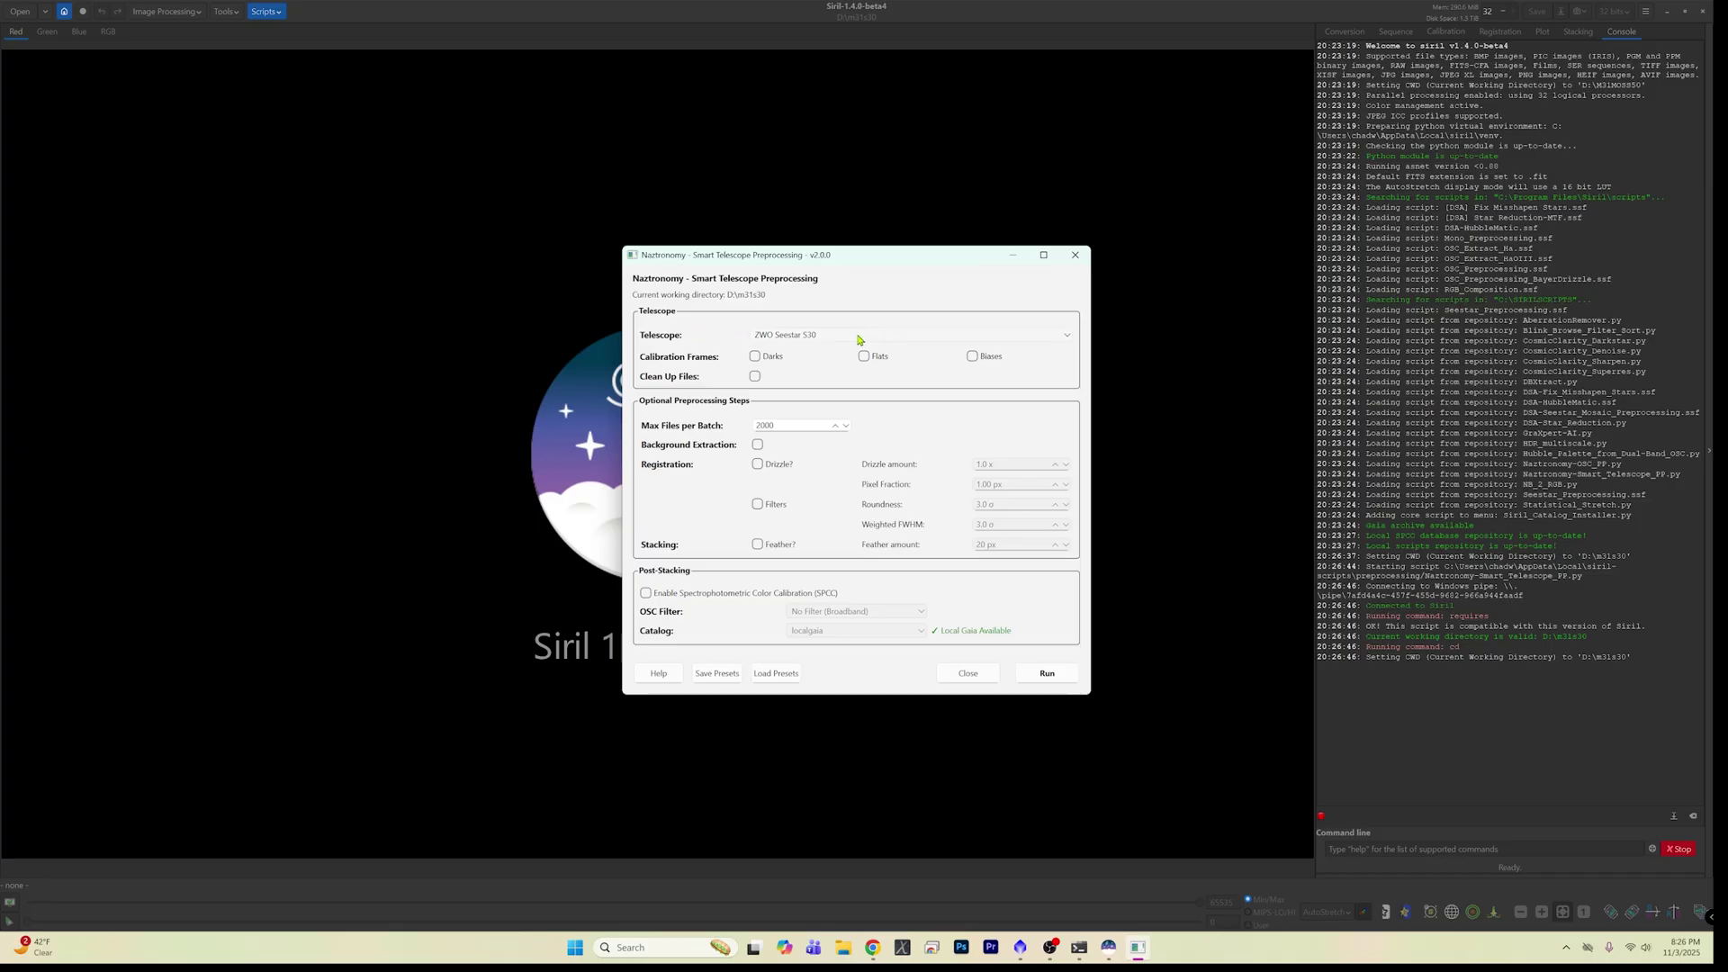
{"action": "left_click", "coordinate": [754, 377]}
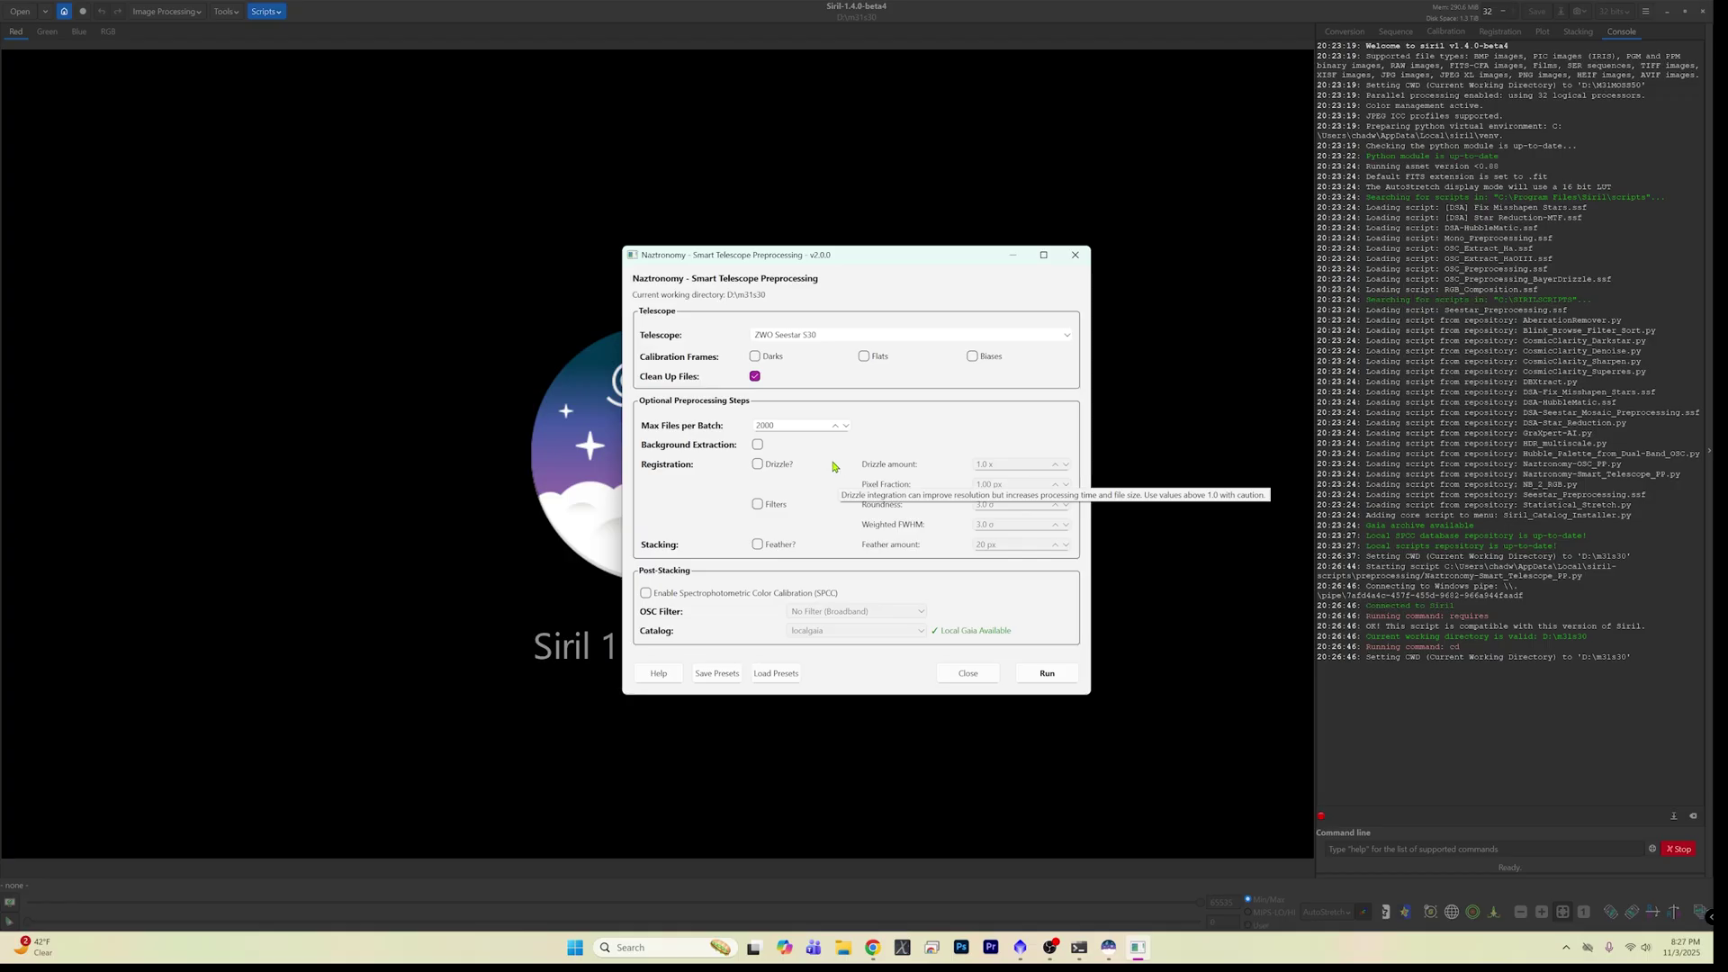
{"action": "left_click_drag", "start_coordinate": [776, 425], "coordinate": [712, 424]}
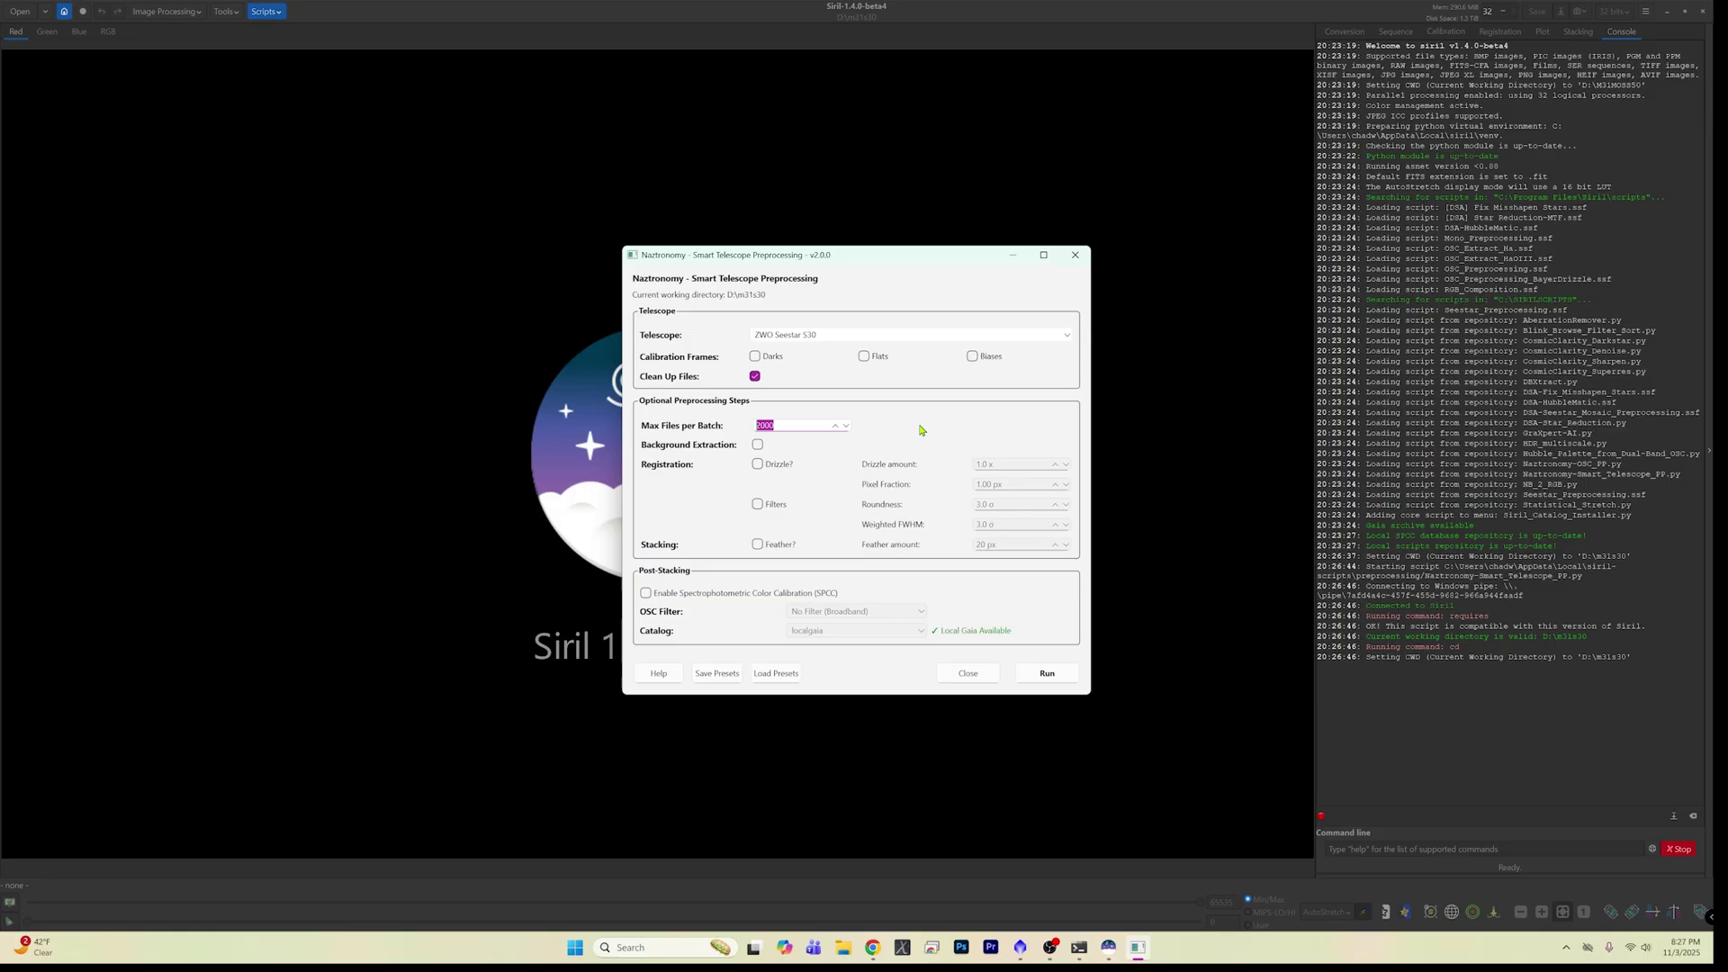
Tick Drizzle? and enter drizzle amount 2 and pixel fraction 0.85.
{"action": "left_click", "coordinate": [758, 465]}
{"action": "left_click_drag", "start_coordinate": [1013, 465], "coordinate": [939, 474]}
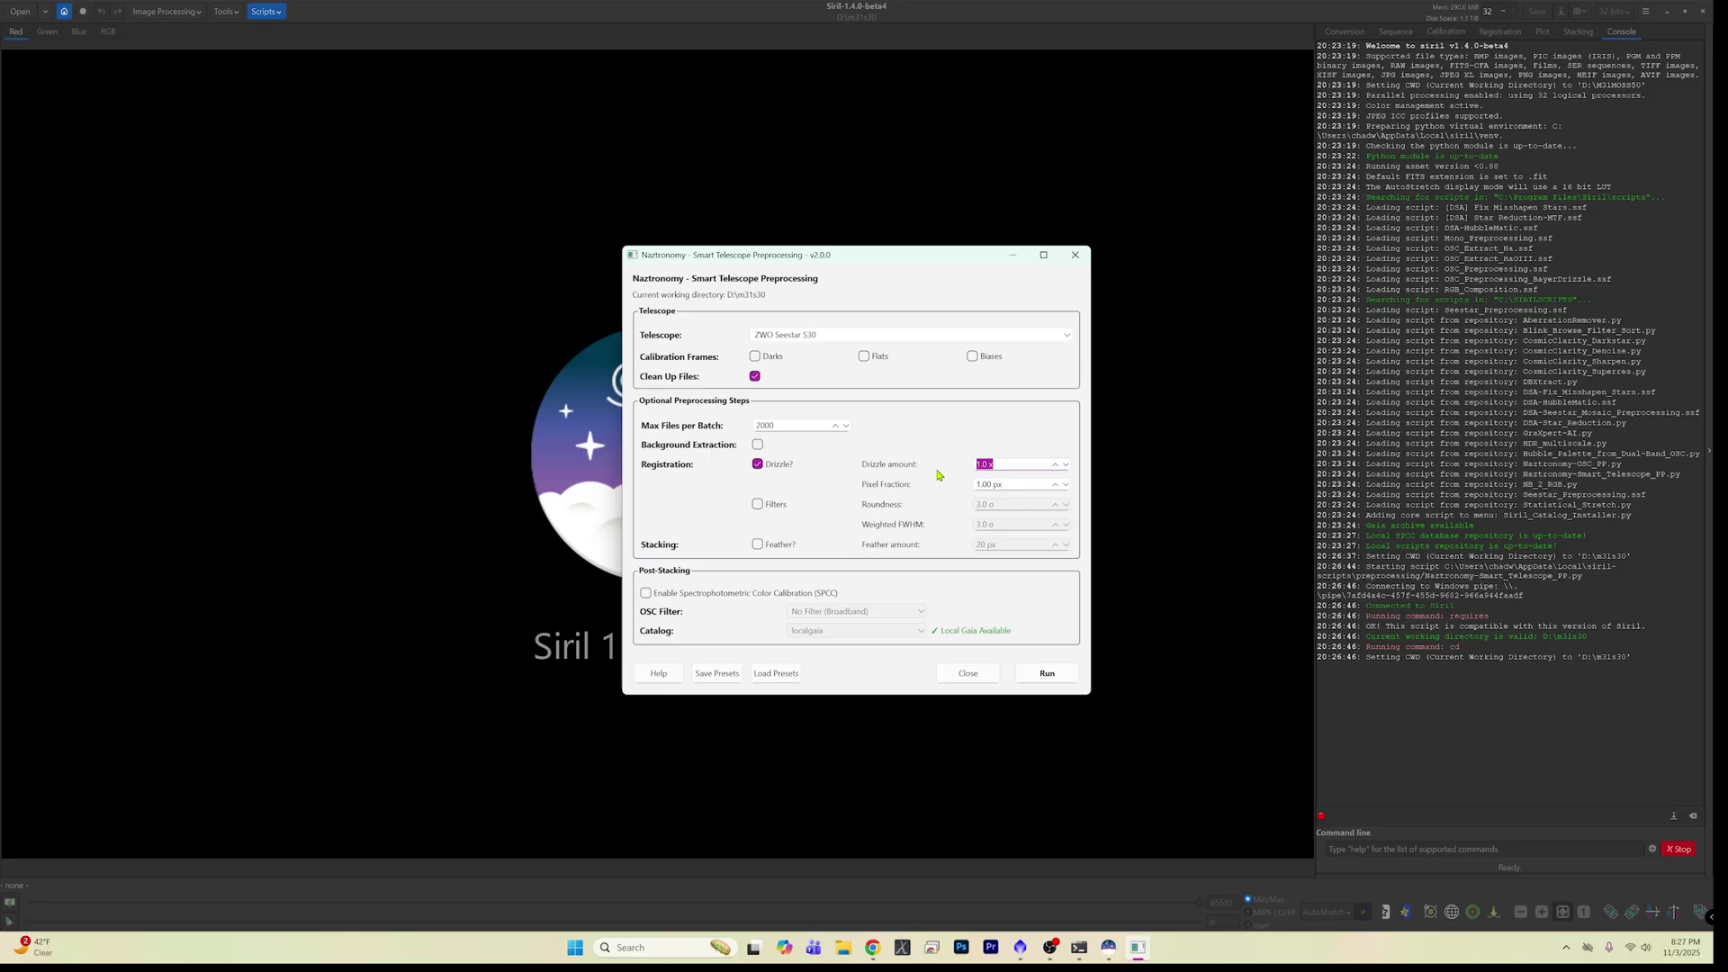
{"action": "type", "text": "2"}
{"action": "key", "text": "Tab"}
{"action": "left_click_drag", "start_coordinate": [1011, 483], "coordinate": [945, 492]}
{"action": "key", "text": "BackSpace"}
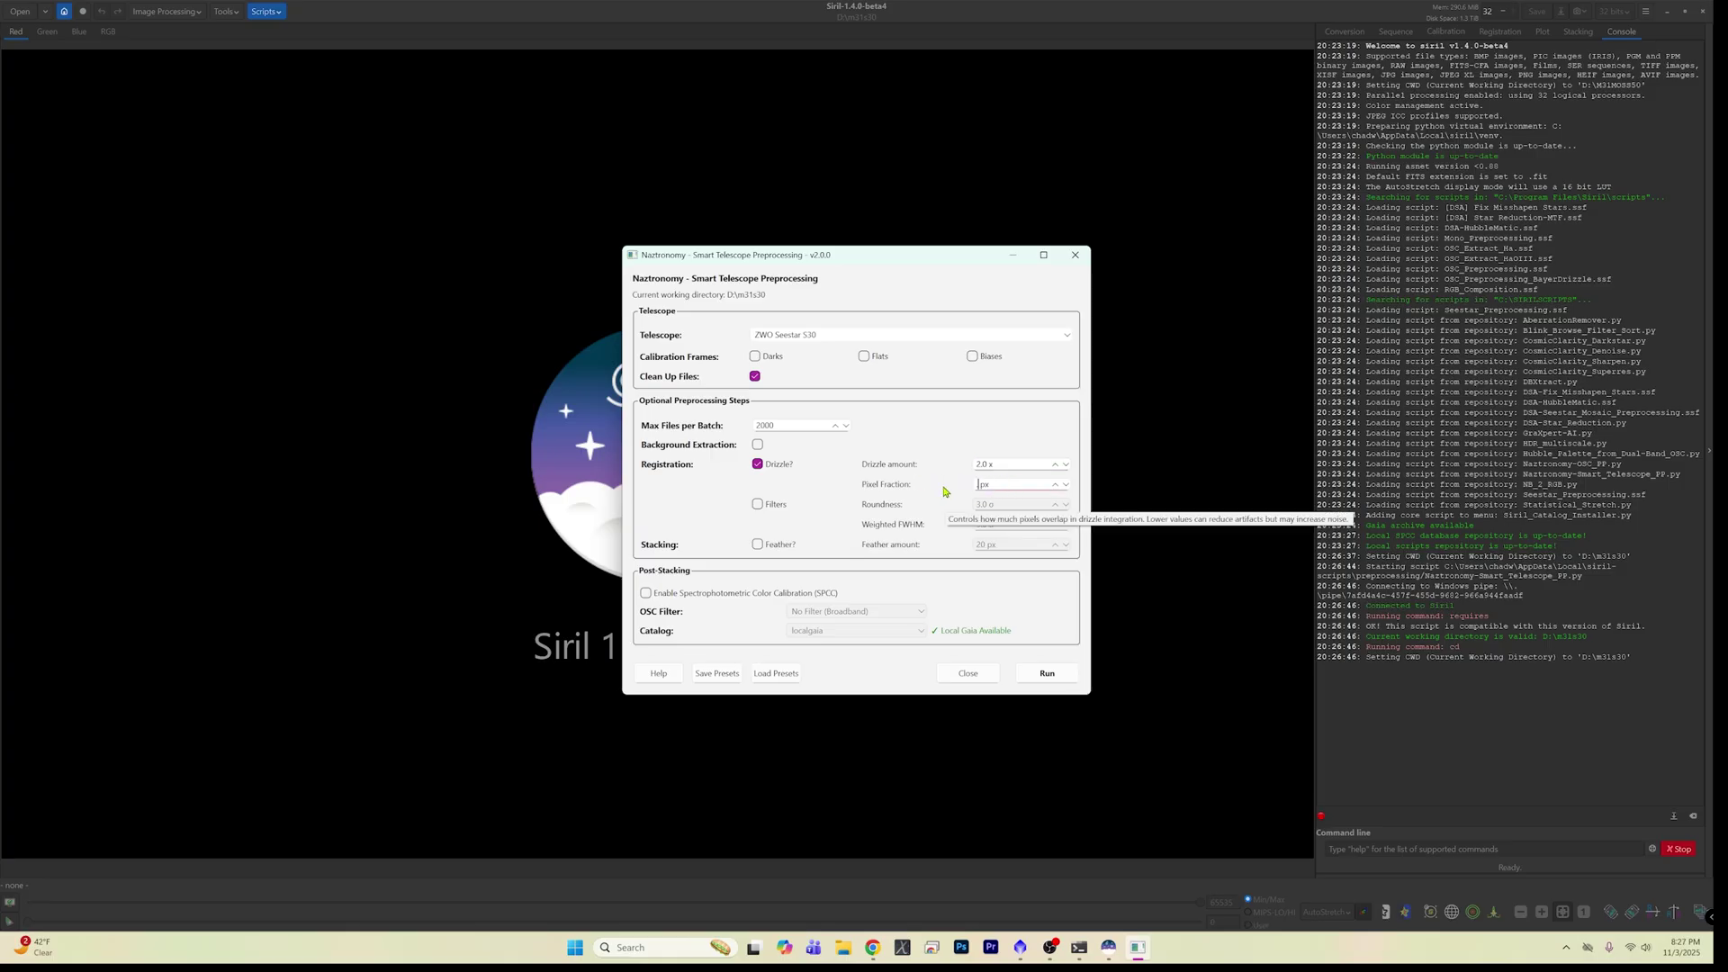
{"action": "type", "text": "0.85"}
{"action": "key", "text": "Tab"}
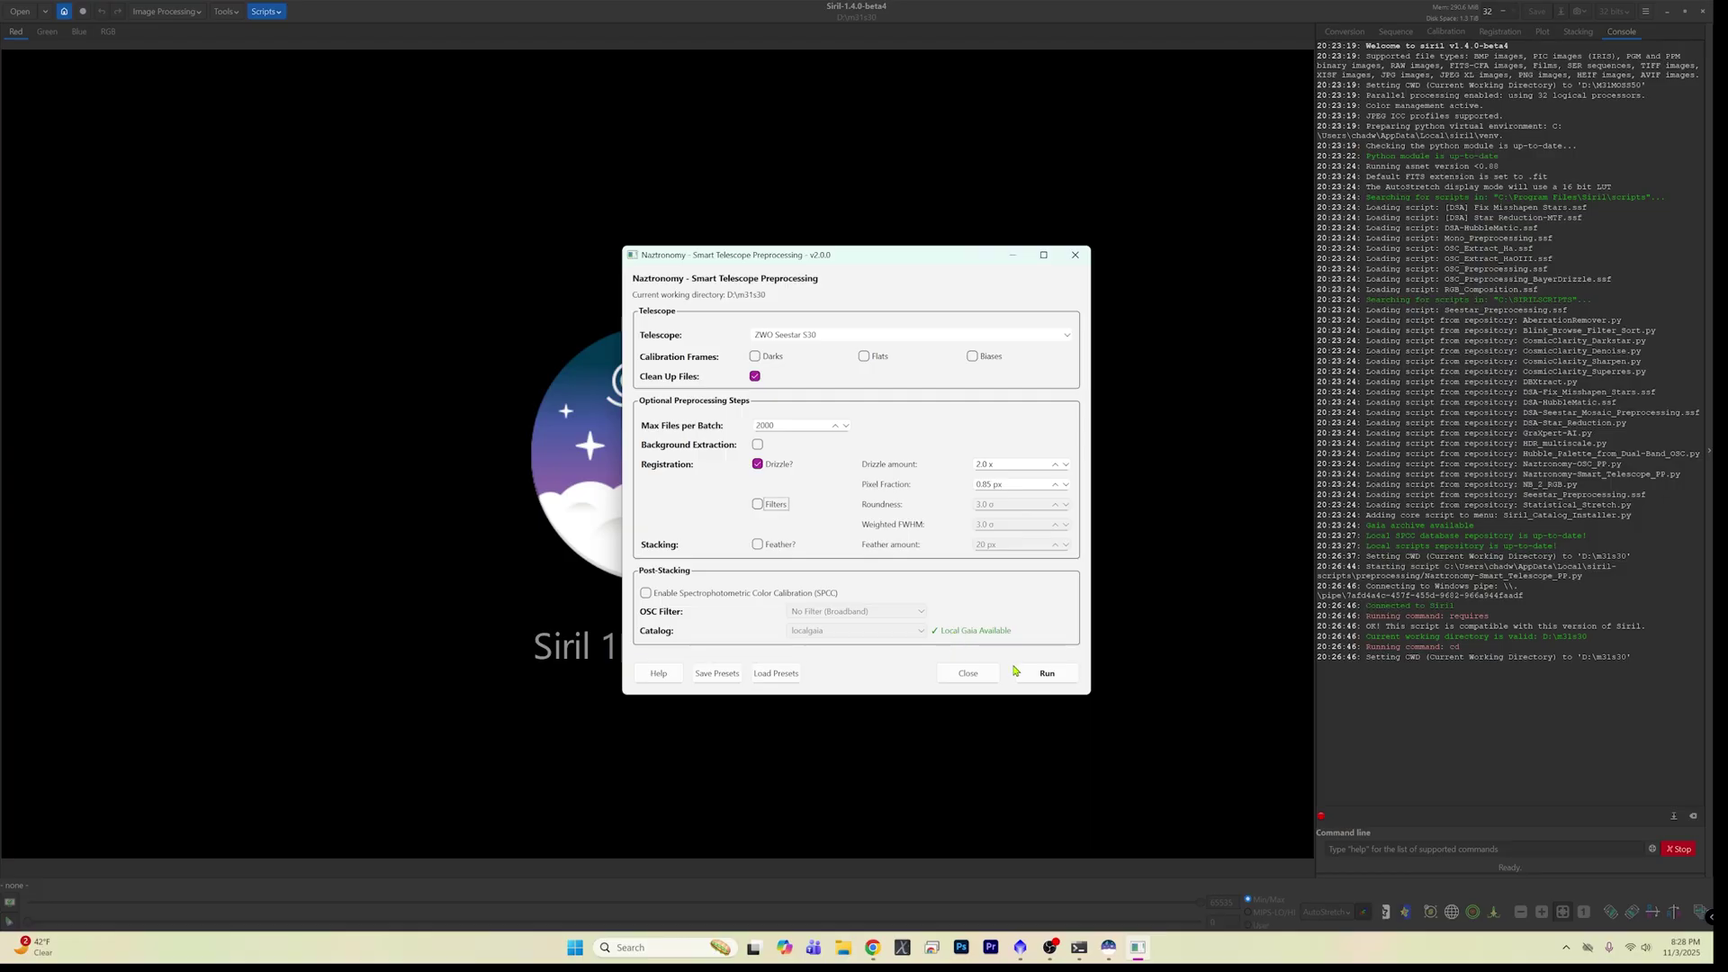
Run the preprocessing script, then pan and zoom the resulting drizzled M31 stack.
{"action": "left_click", "coordinate": [1053, 679]}
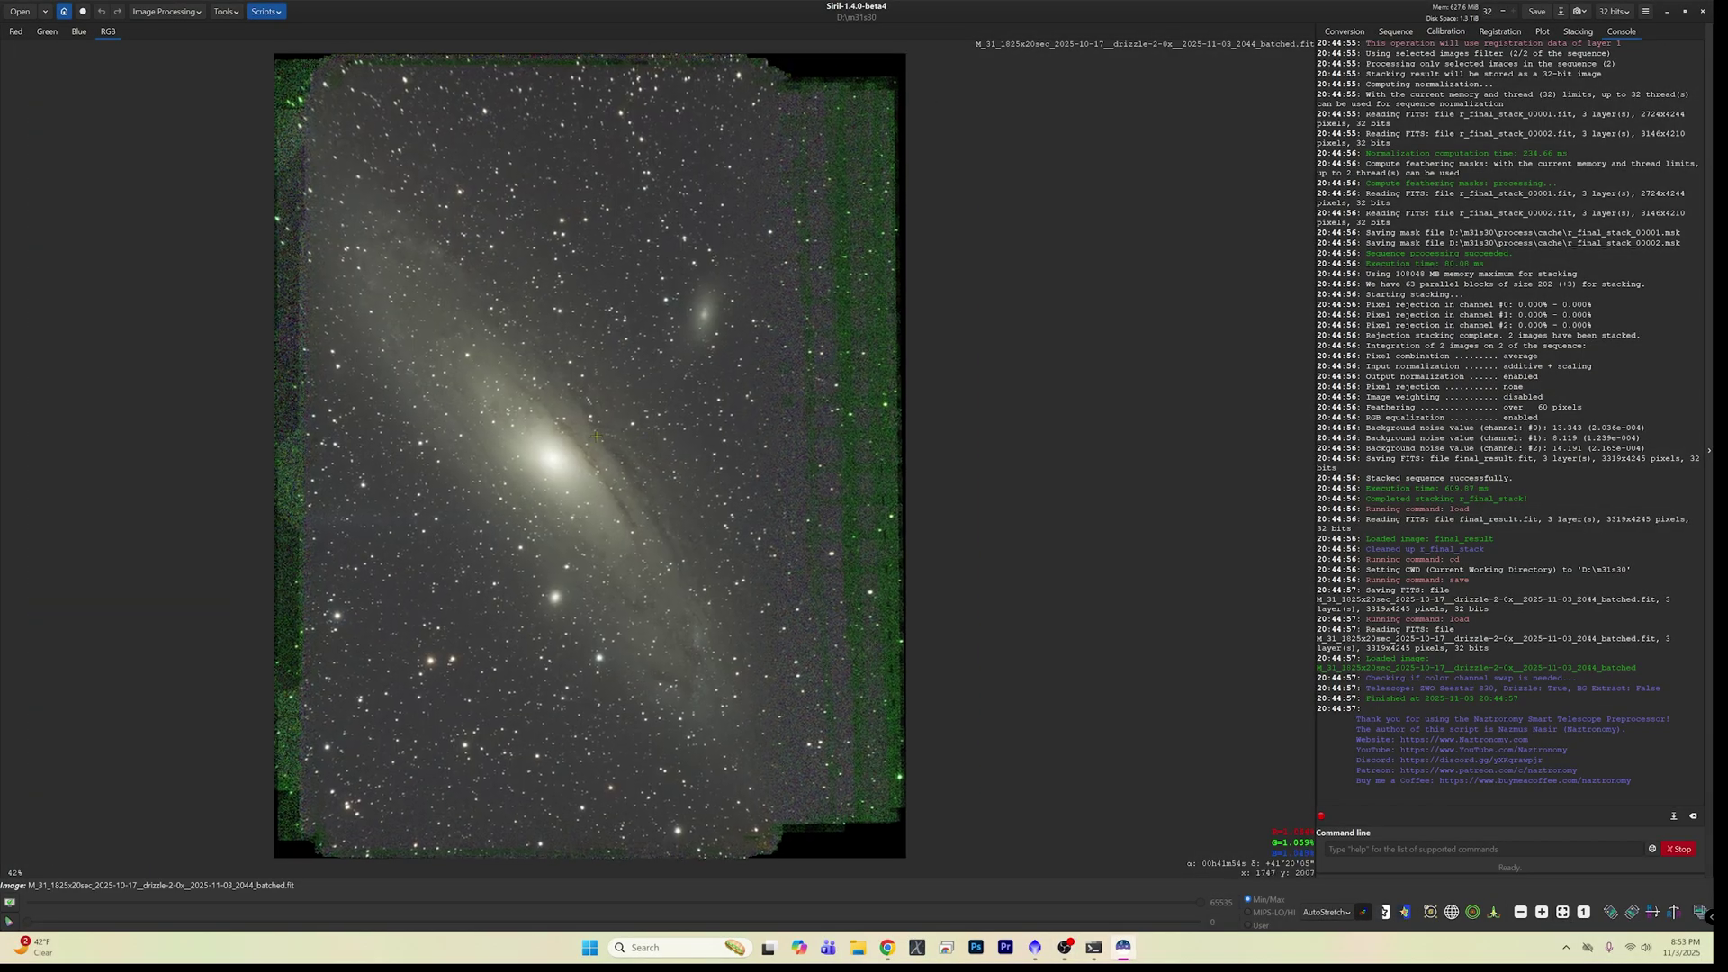
{"action": "left_click_drag", "start_coordinate": [596, 436], "coordinate": [725, 436]}
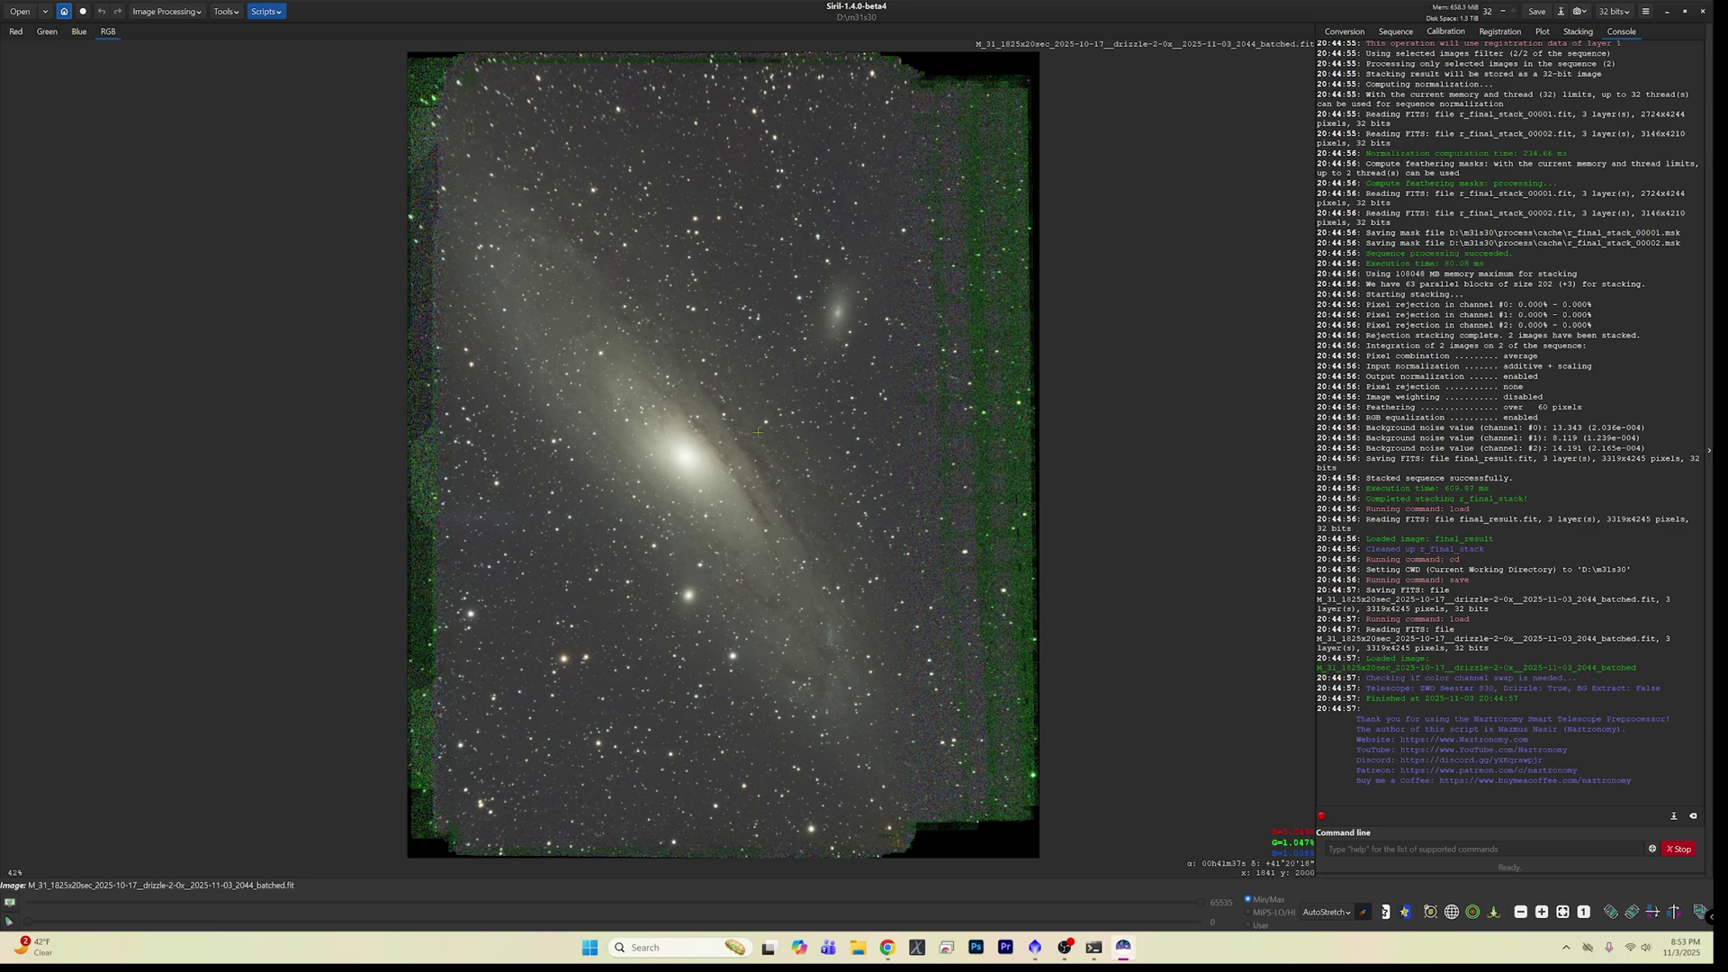
{"action": "scroll", "coordinate": [757, 450], "scroll_direction": "down", "scroll_amount": 1}
{"action": "scroll", "coordinate": [758, 455], "scroll_direction": "up", "scroll_amount": 3}
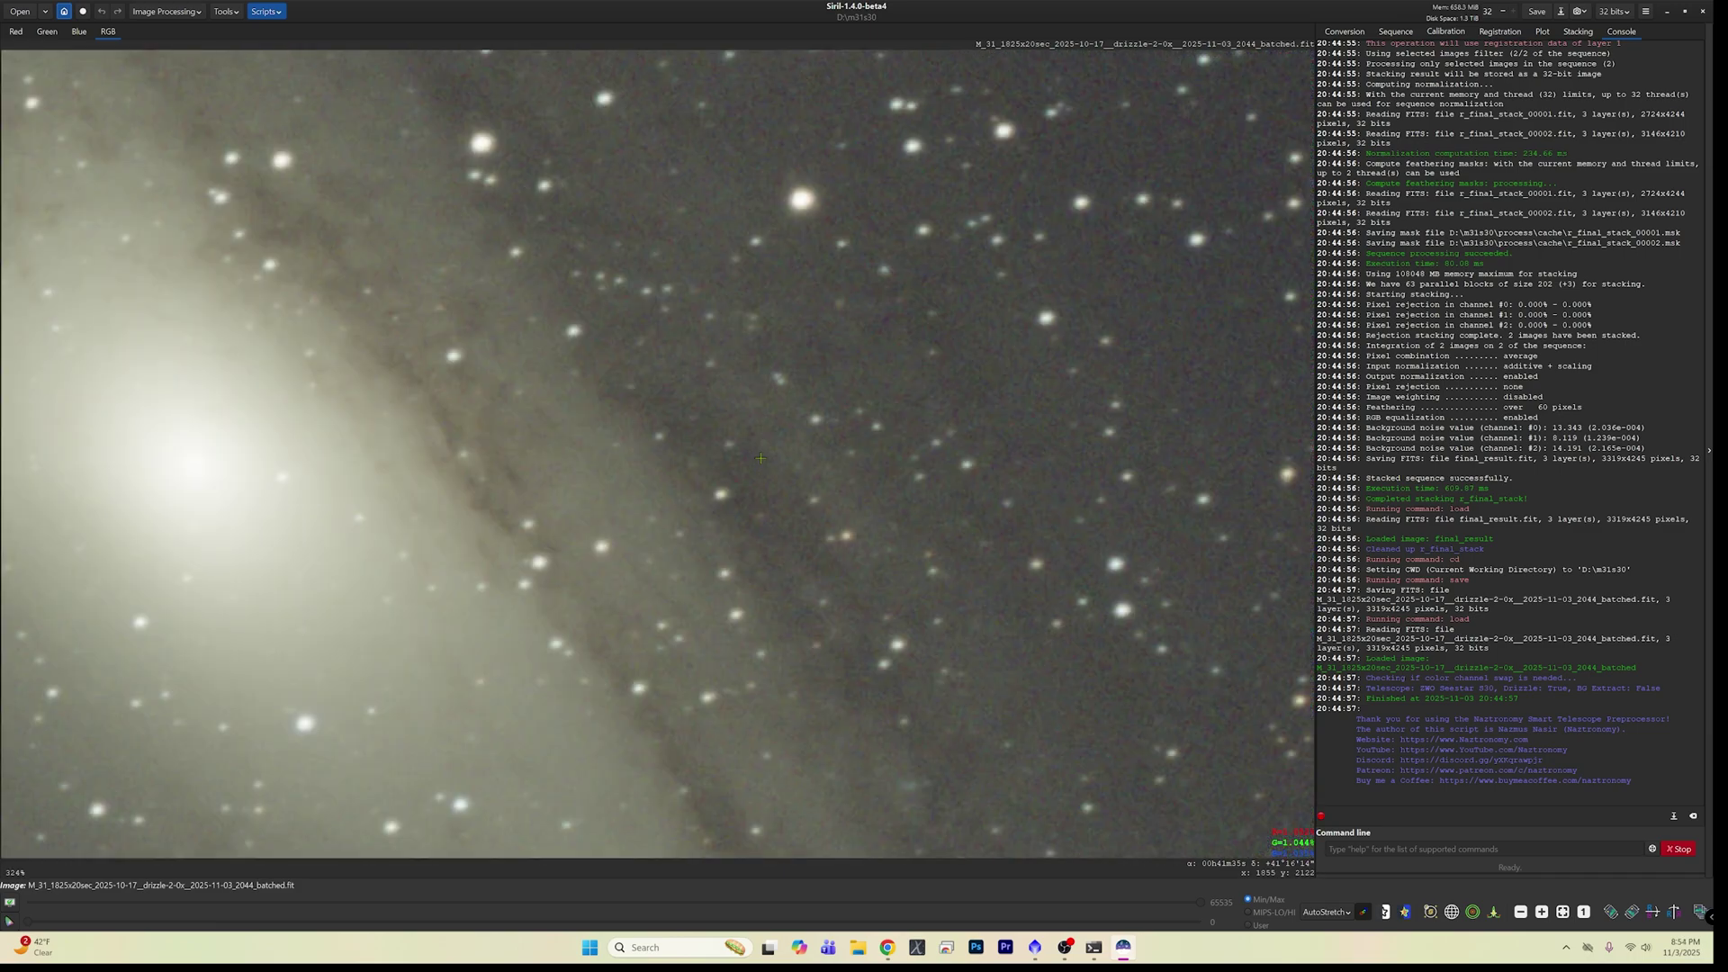
{"action": "scroll", "coordinate": [760, 459], "scroll_direction": "down", "scroll_amount": 3}
{"action": "scroll", "coordinate": [754, 483], "scroll_direction": "down", "scroll_amount": 1}
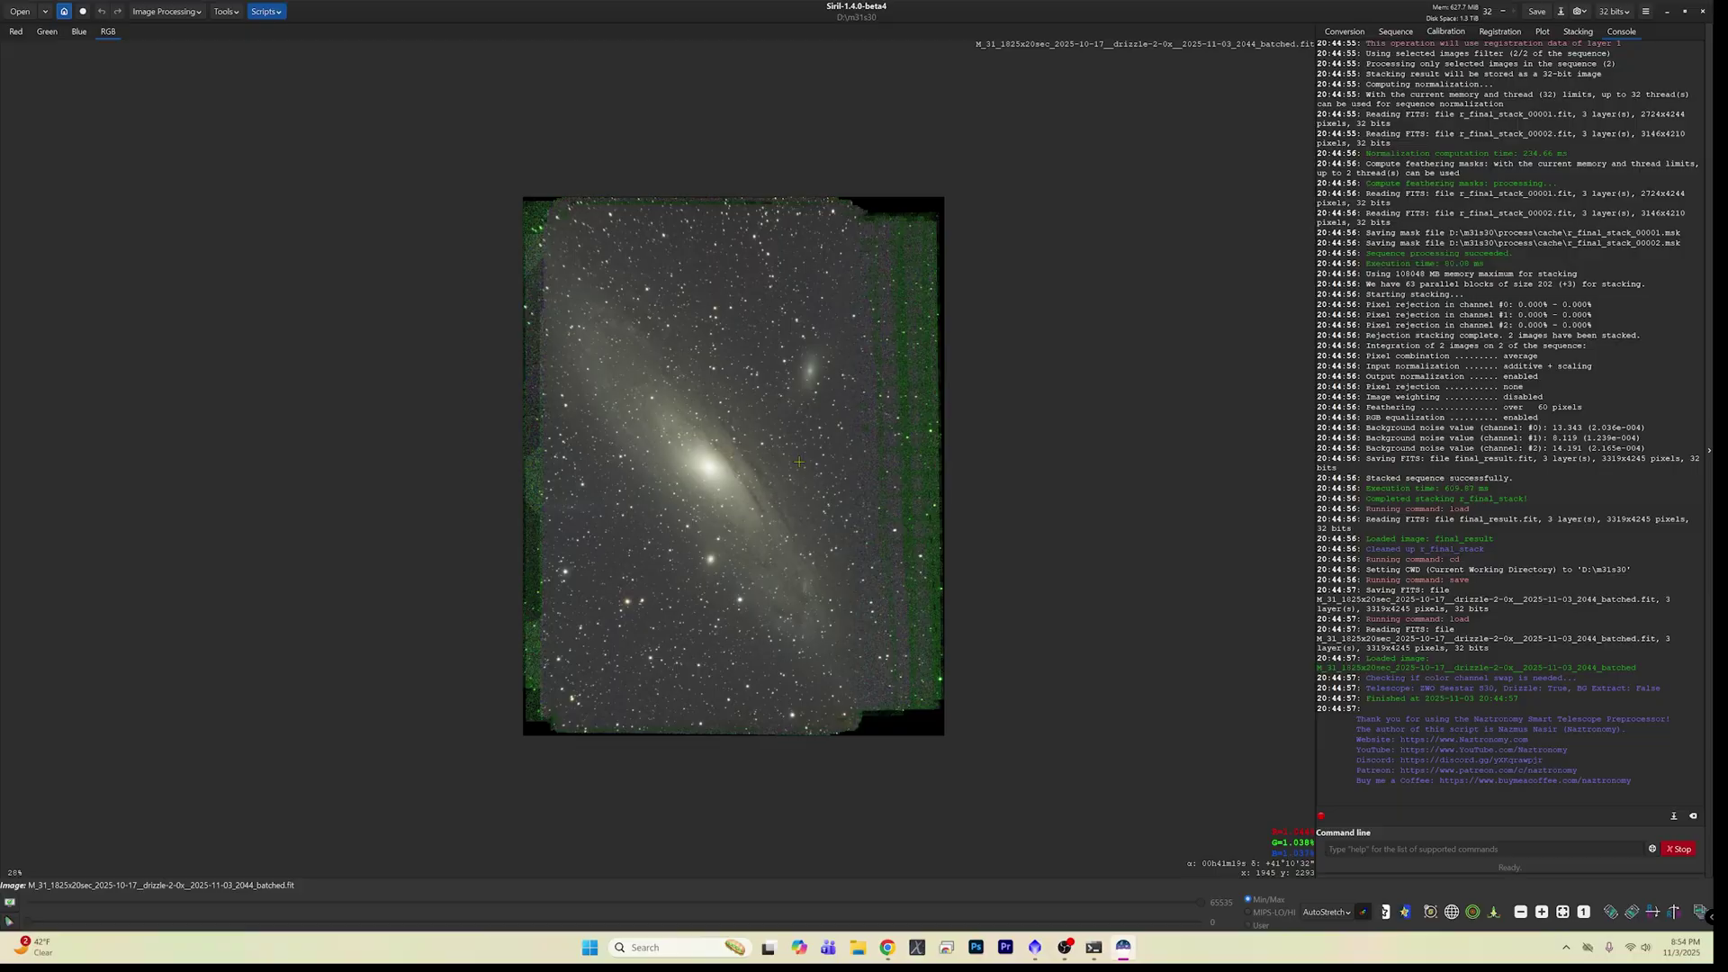
Close Siril and switch to PixInsight, cancelling the File > Open dialog.
{"action": "left_click", "coordinate": [1701, 12]}
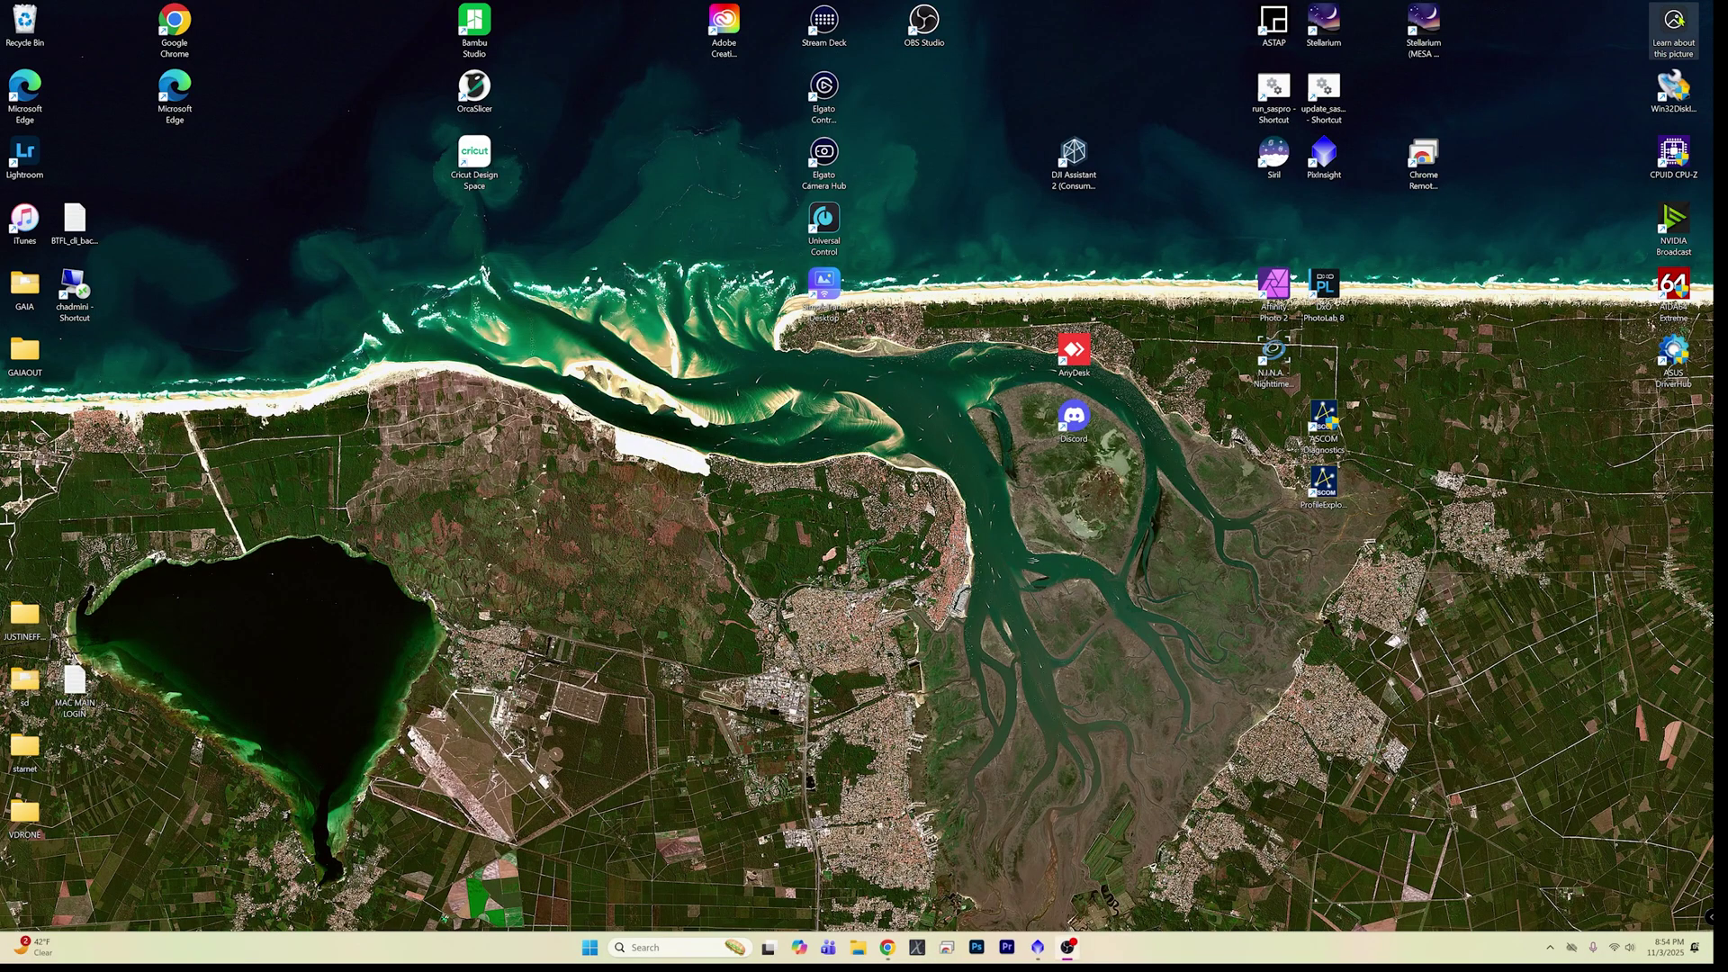
{"action": "left_click", "coordinate": [1063, 949]}
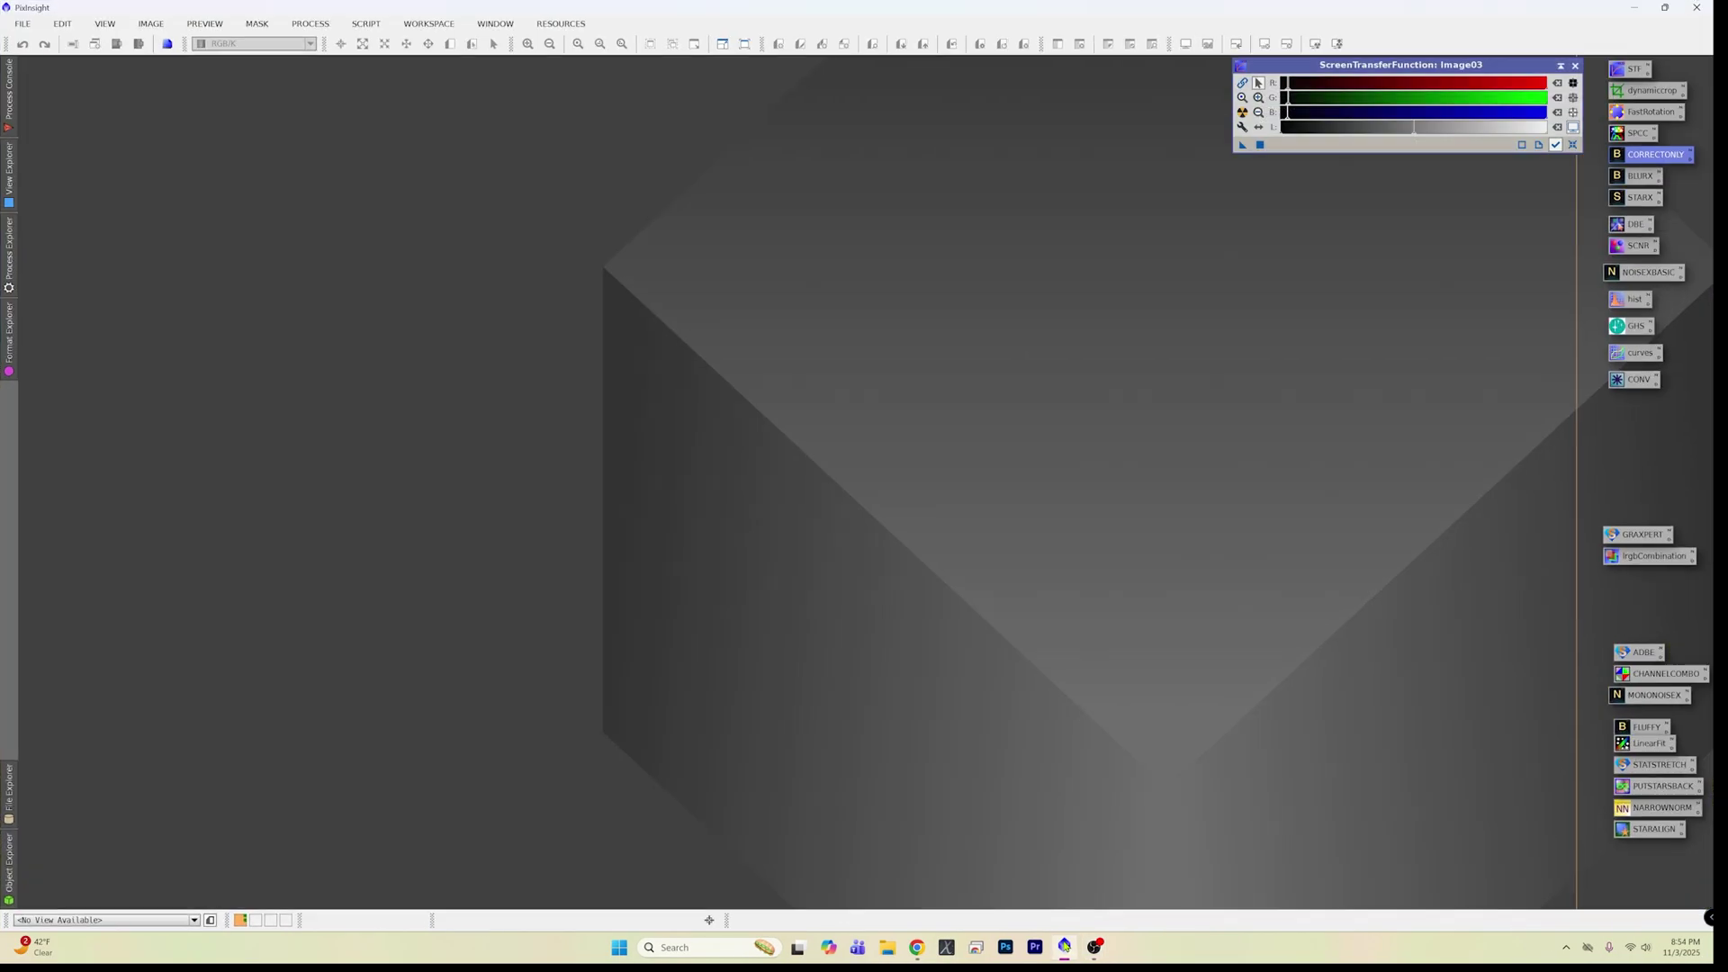
{"action": "left_click", "coordinate": [23, 24]}
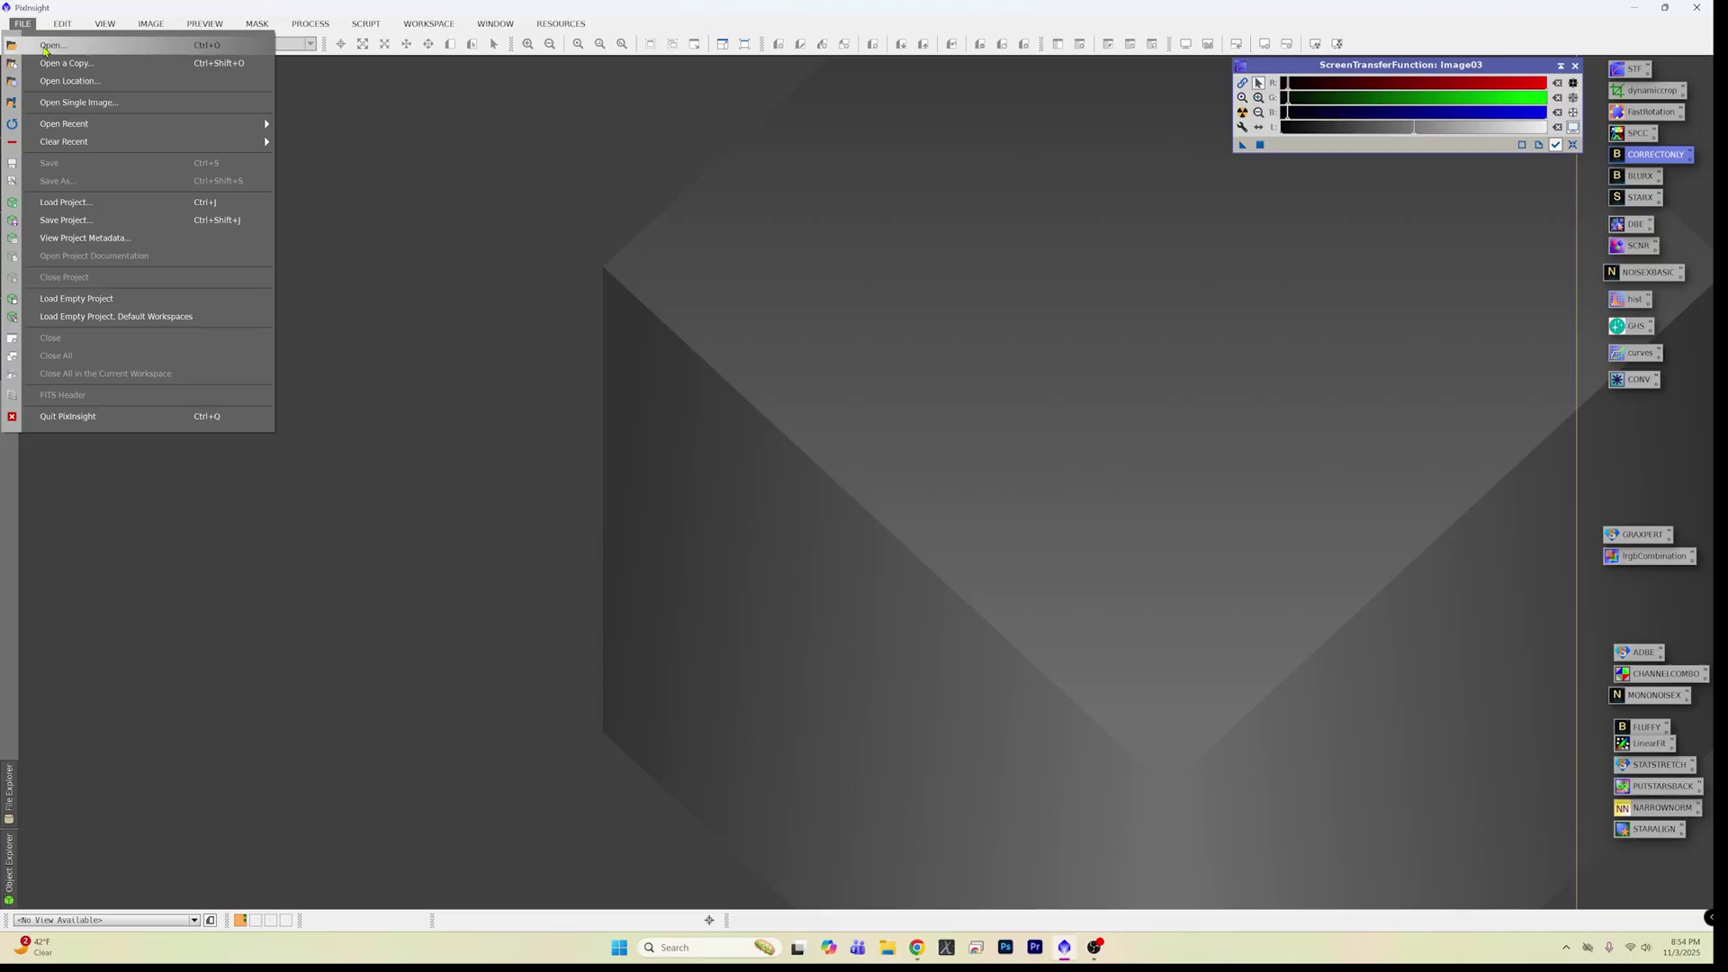
{"action": "left_click", "coordinate": [36, 38]}
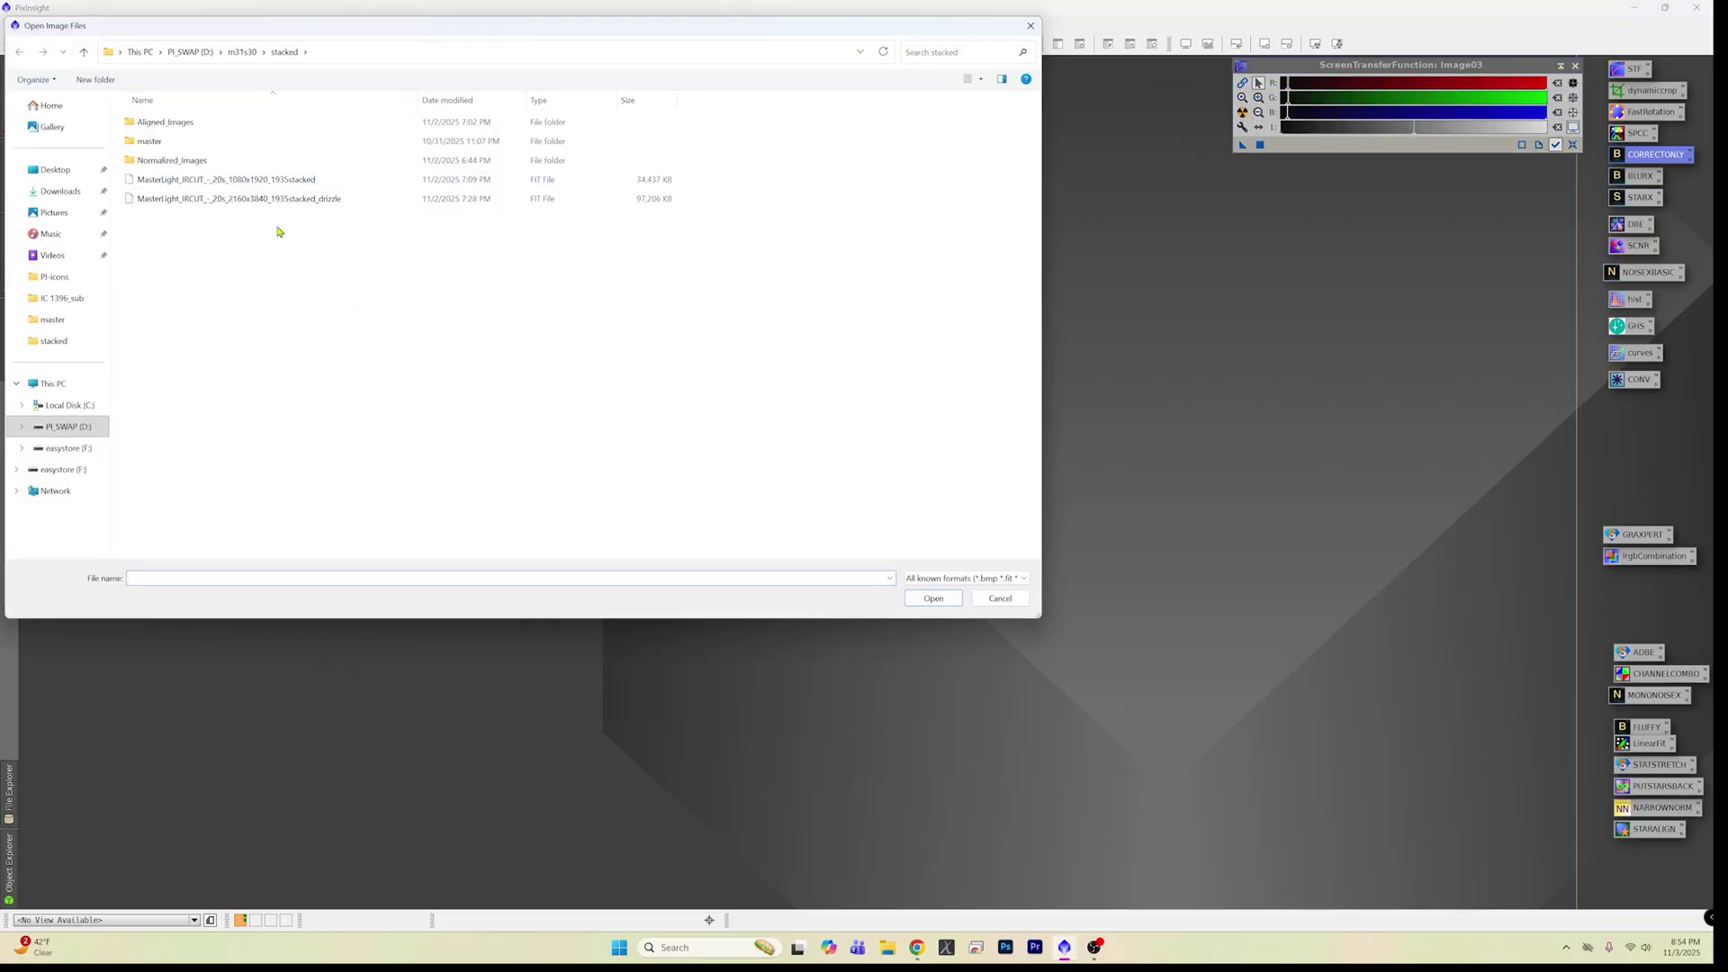
{"action": "key", "text": "Escape"}
{"action": "scroll", "coordinate": [459, 390], "scroll_direction": "up", "scroll_amount": 2}
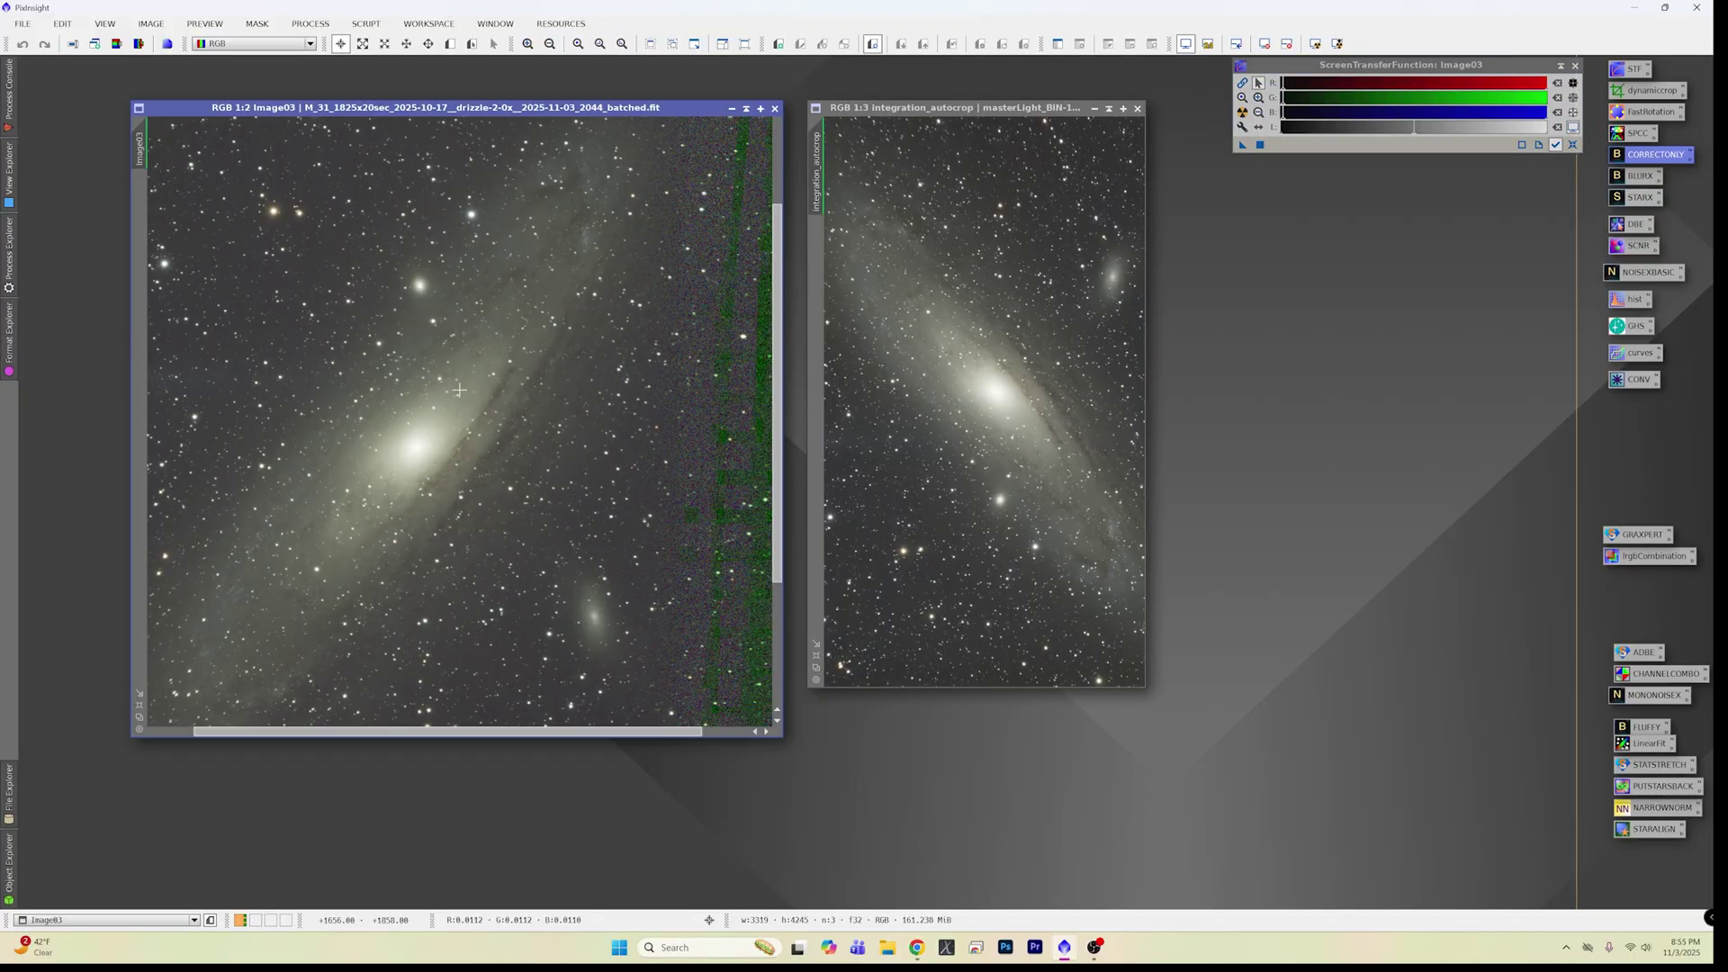
{"action": "scroll", "coordinate": [459, 391], "scroll_direction": "down", "scroll_amount": 2}
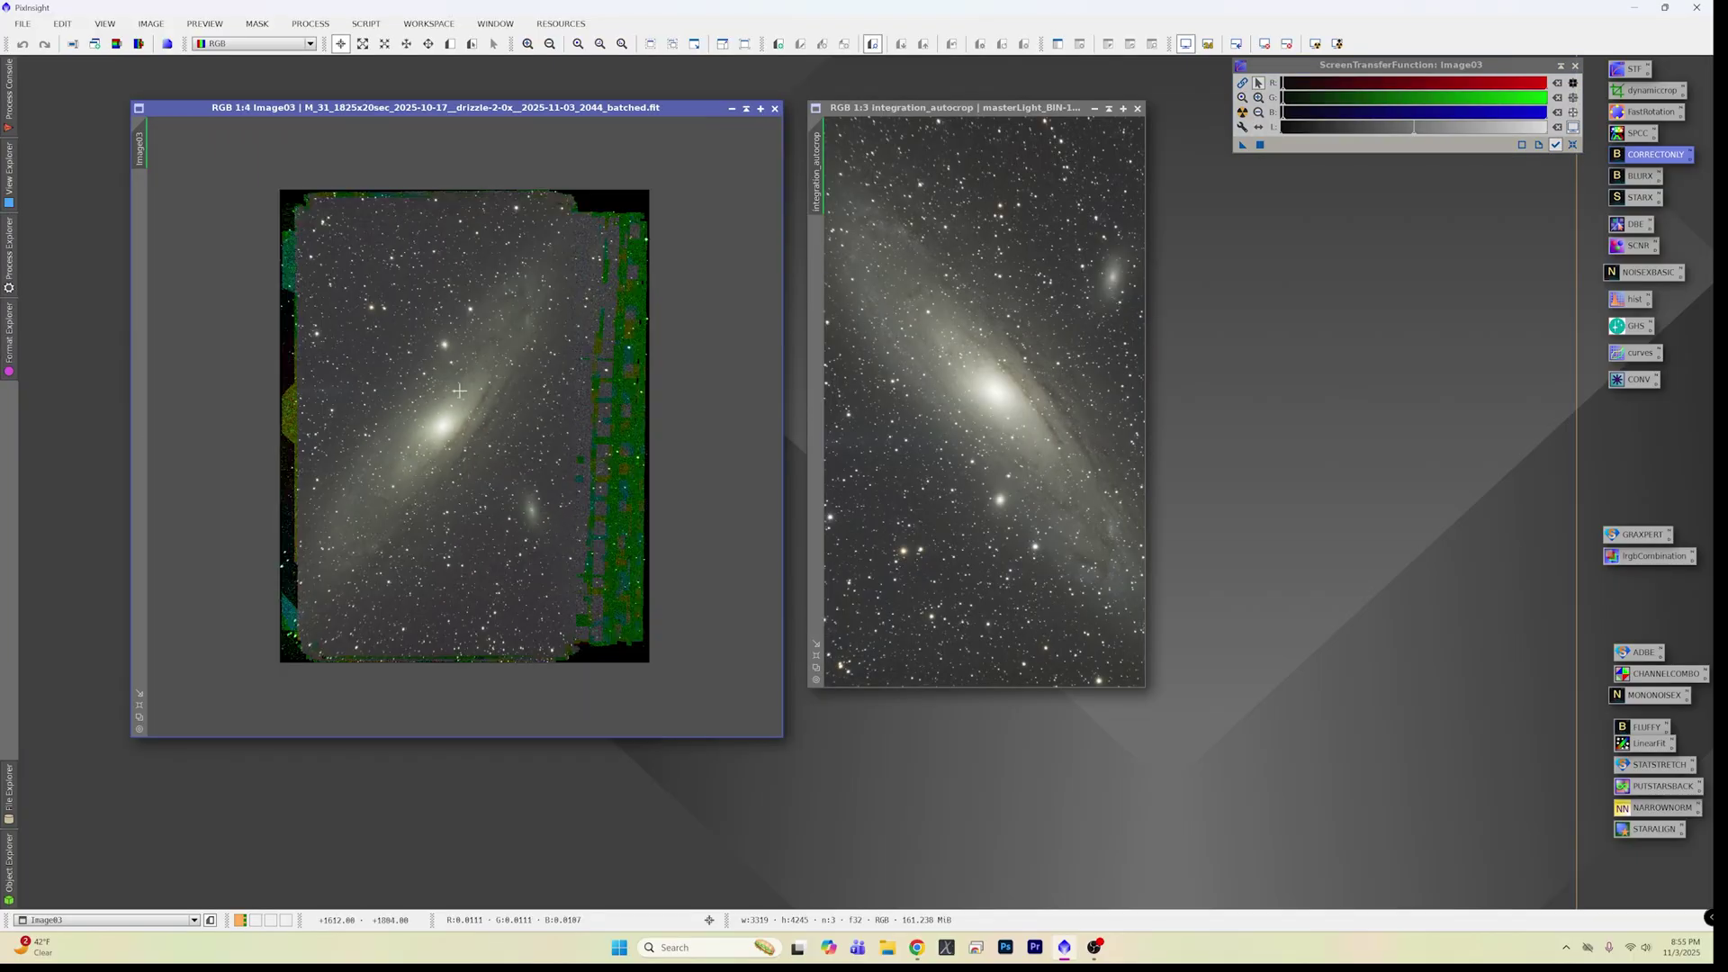
Crop the ragged top and right edges off Image03 and show it at 1:2.
{"action": "double_click", "coordinate": [1643, 92]}
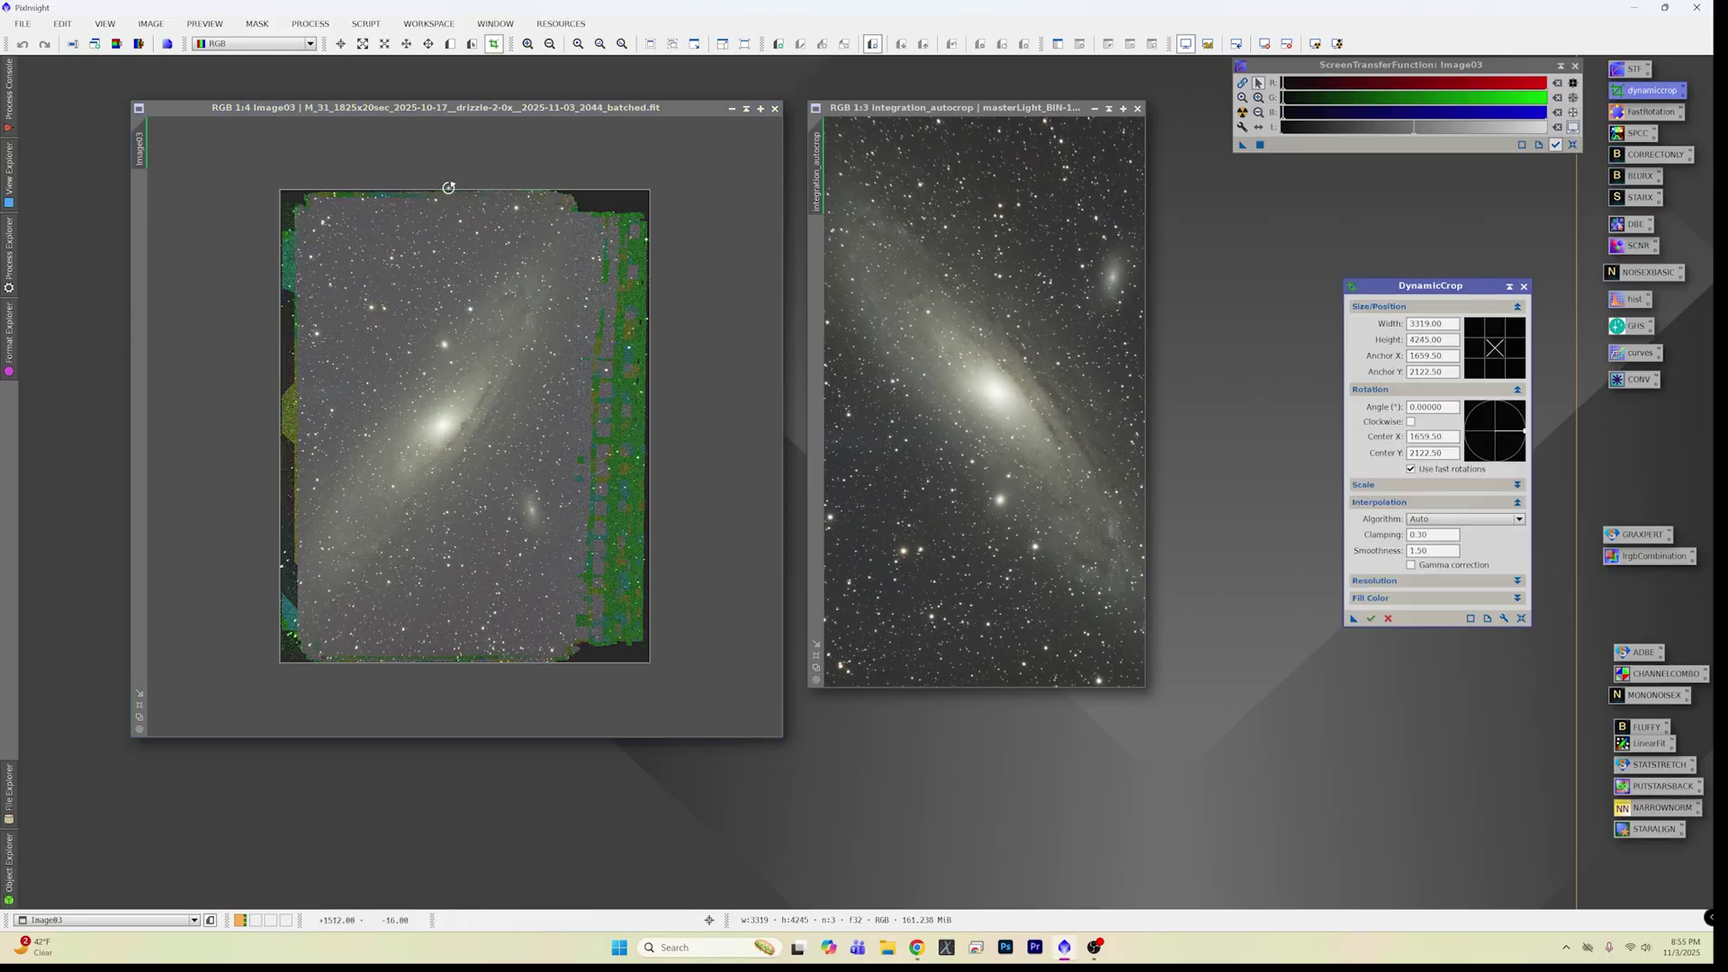
{"action": "left_click_drag", "start_coordinate": [435, 192], "coordinate": [444, 216]}
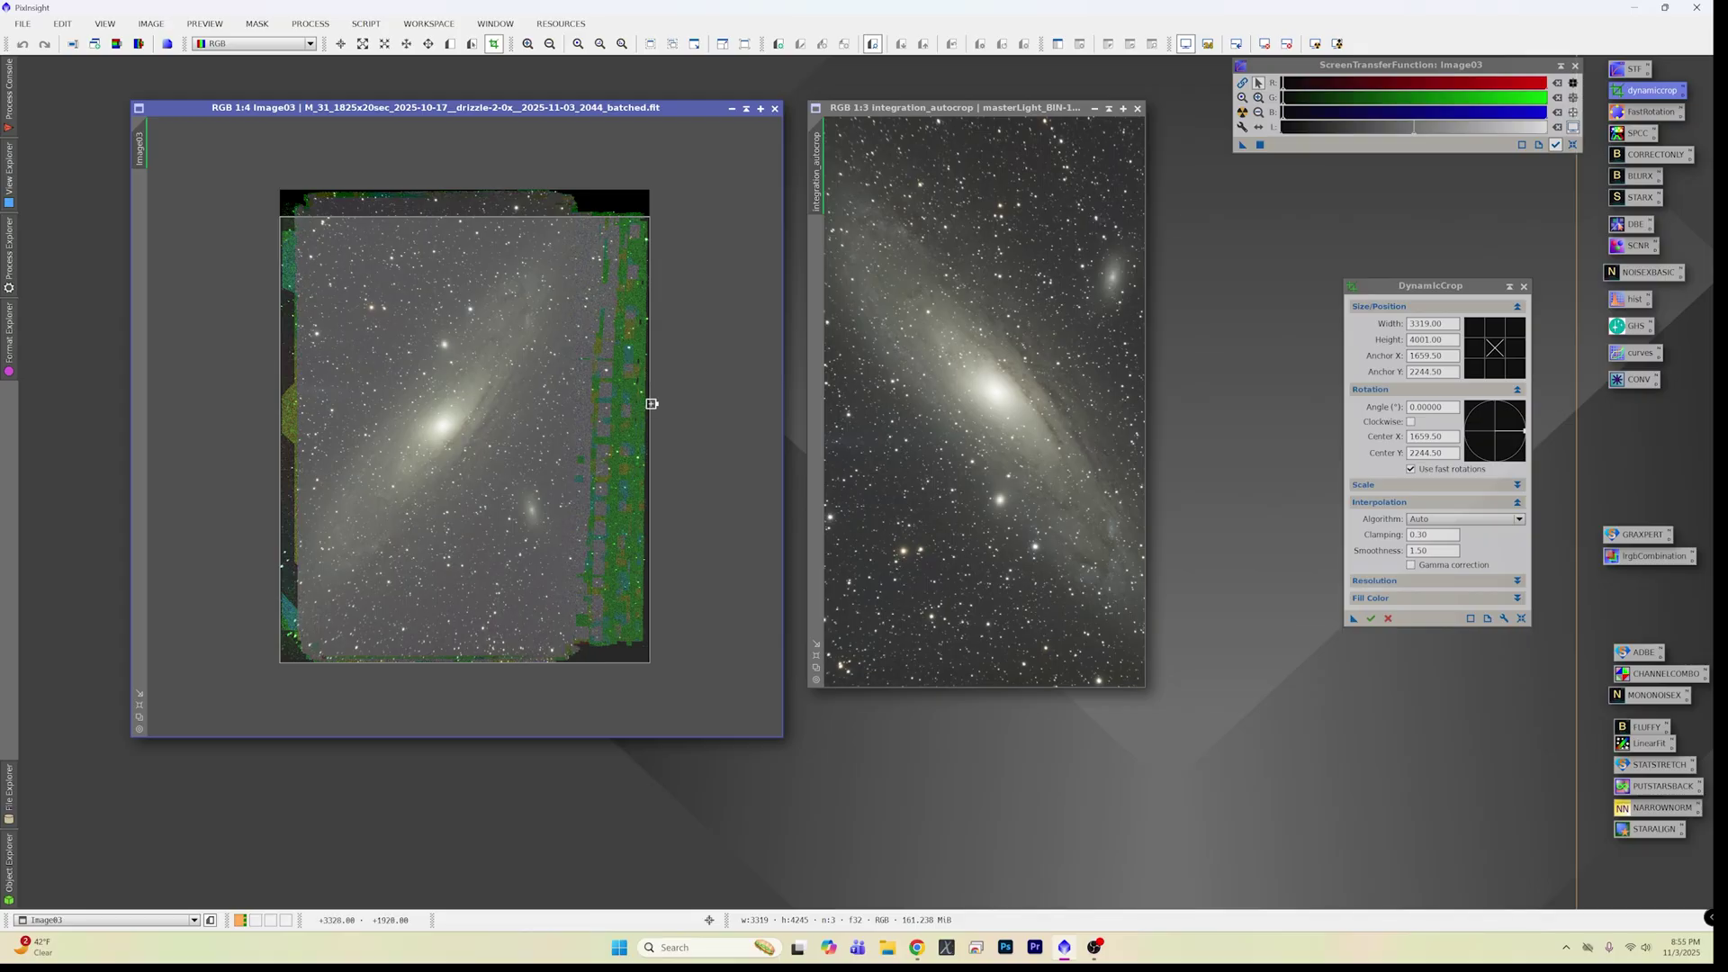
{"action": "left_click_drag", "start_coordinate": [645, 403], "coordinate": [574, 402]}
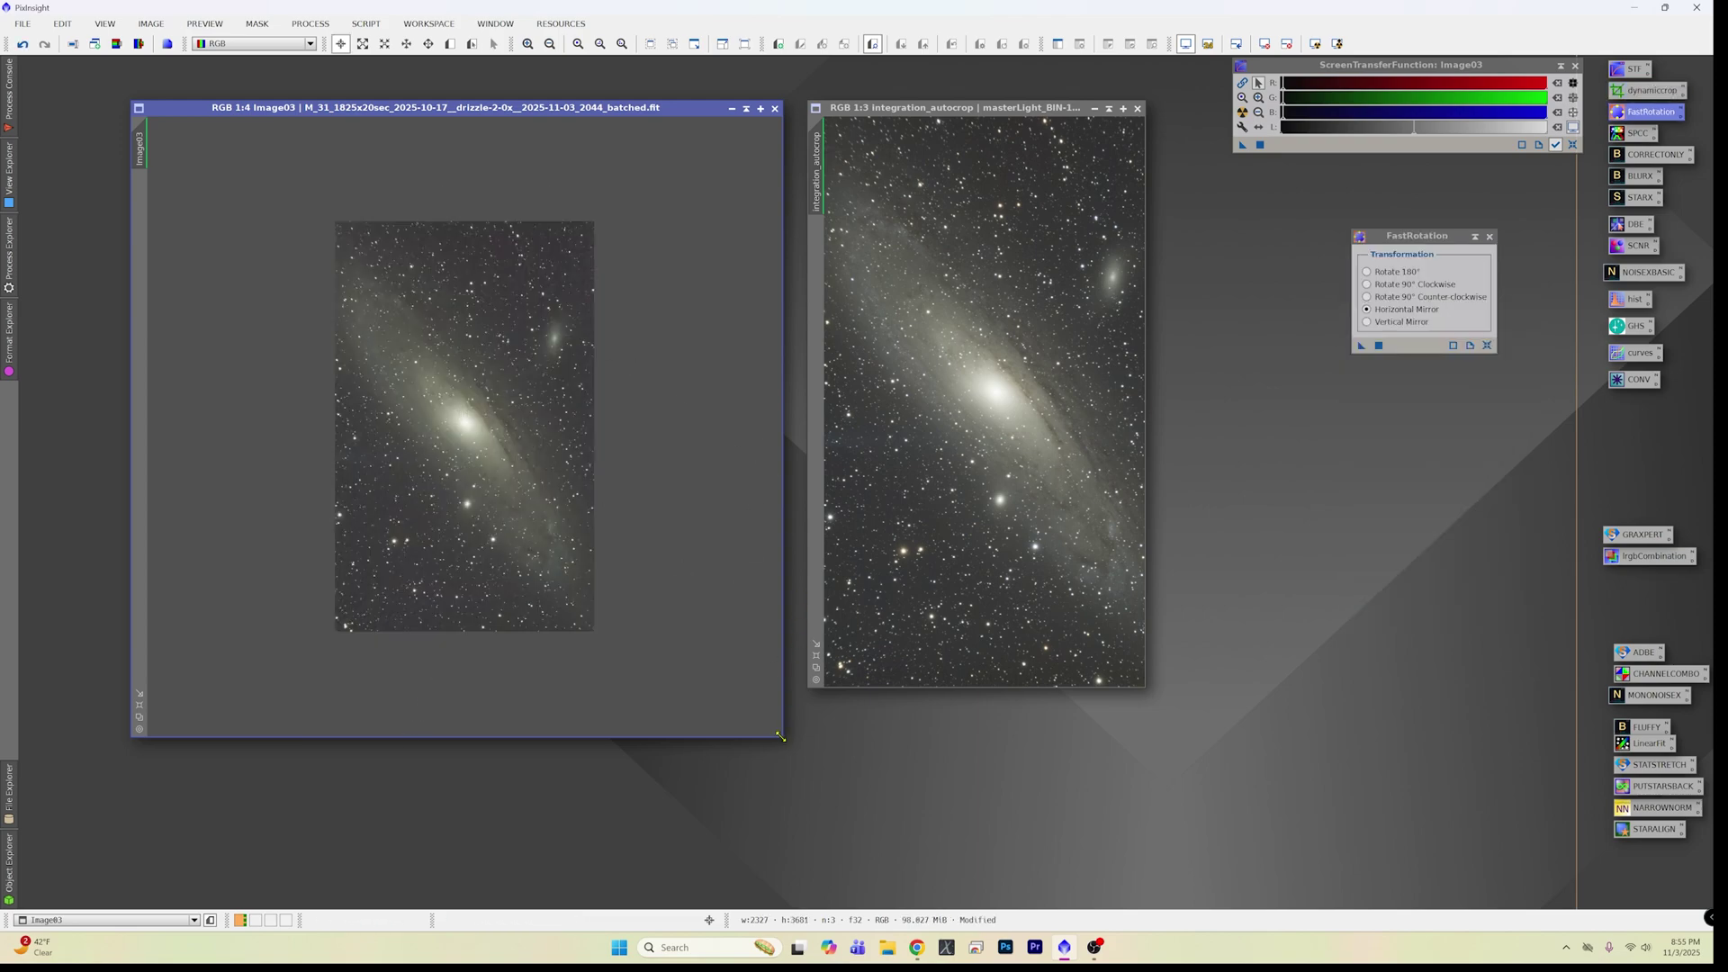
{"action": "left_click_drag", "start_coordinate": [779, 736], "coordinate": [624, 792]}
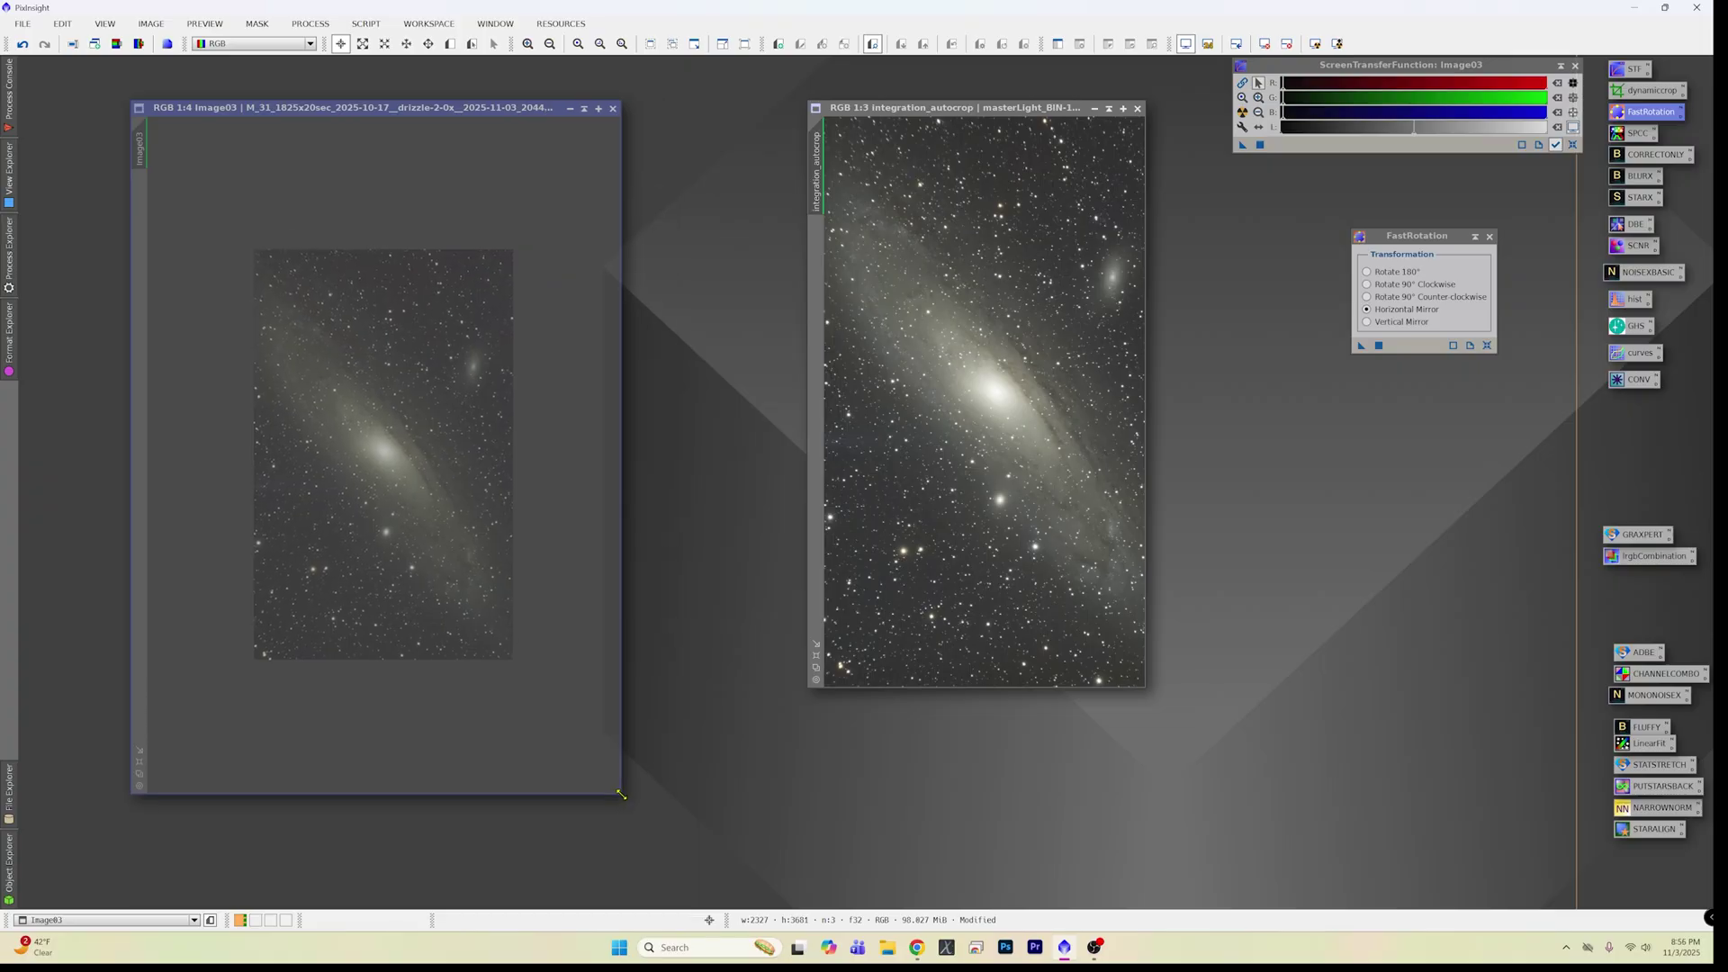
{"action": "left_click", "coordinate": [139, 761]}
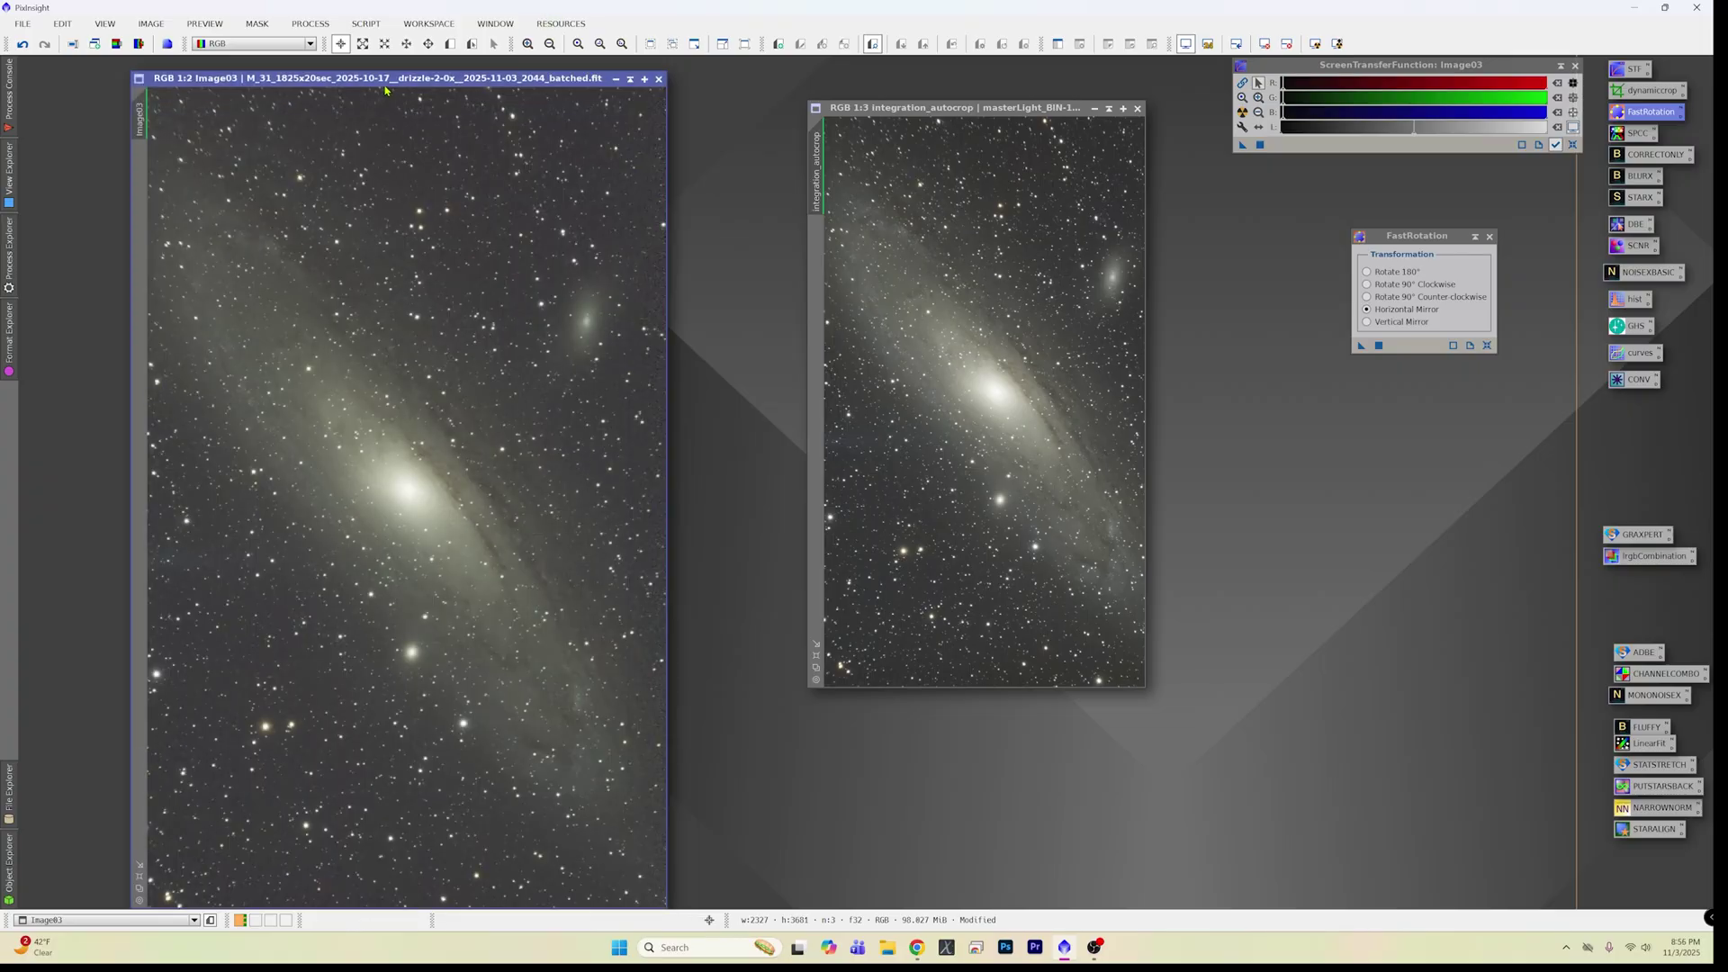
{"action": "left_click_drag", "start_coordinate": [397, 87], "coordinate": [471, 53]}
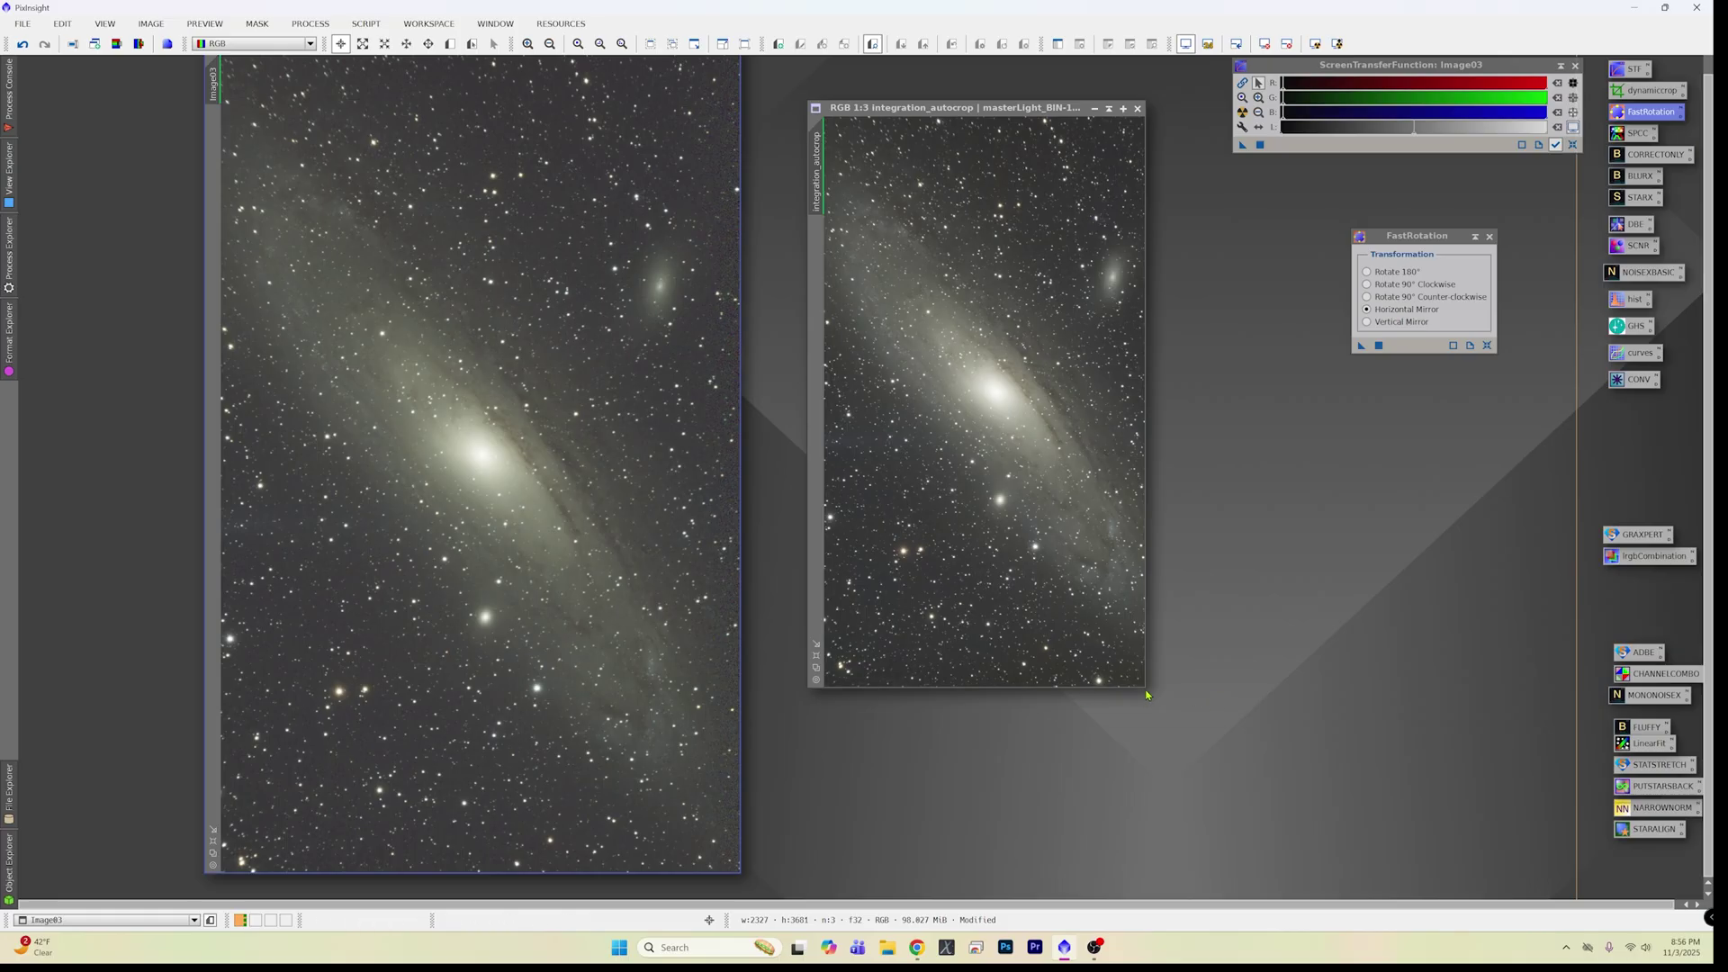
Fit the integration_autocrop window, zoom in to compare stars, zoom back out, and choose New Preview mode.
{"action": "left_click_drag", "start_coordinate": [1146, 694], "coordinate": [1293, 851]}
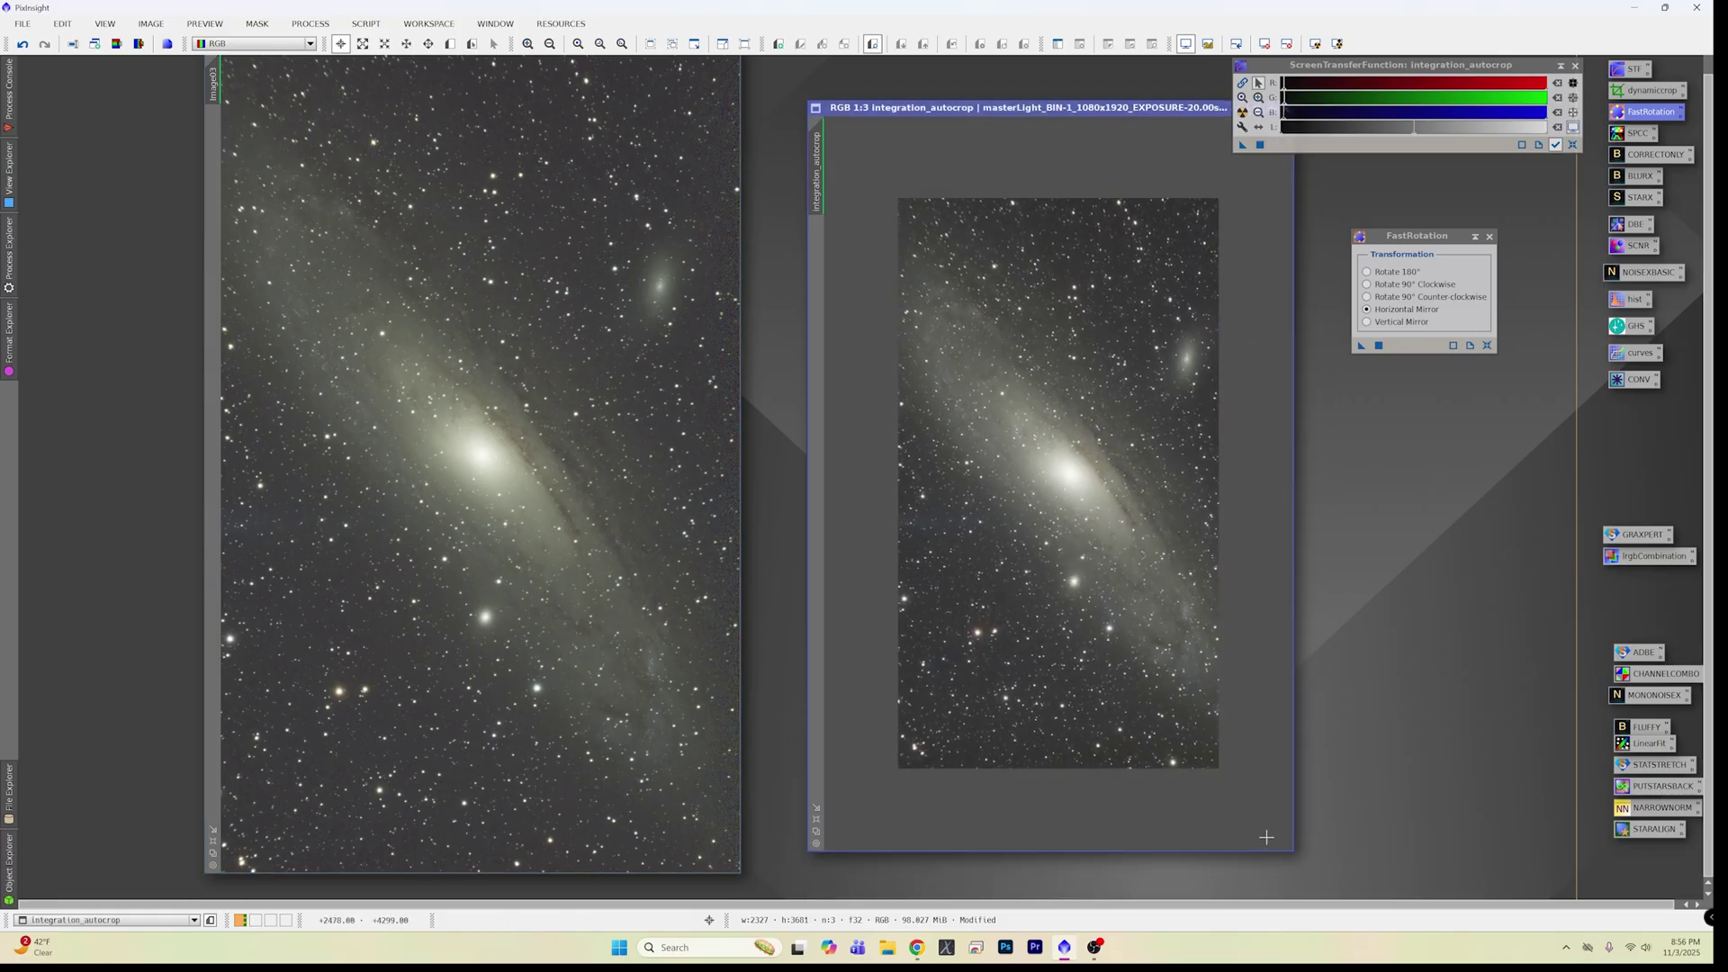
{"action": "left_click", "coordinate": [819, 822]}
{"action": "scroll", "coordinate": [921, 512], "scroll_direction": "up", "scroll_amount": 4}
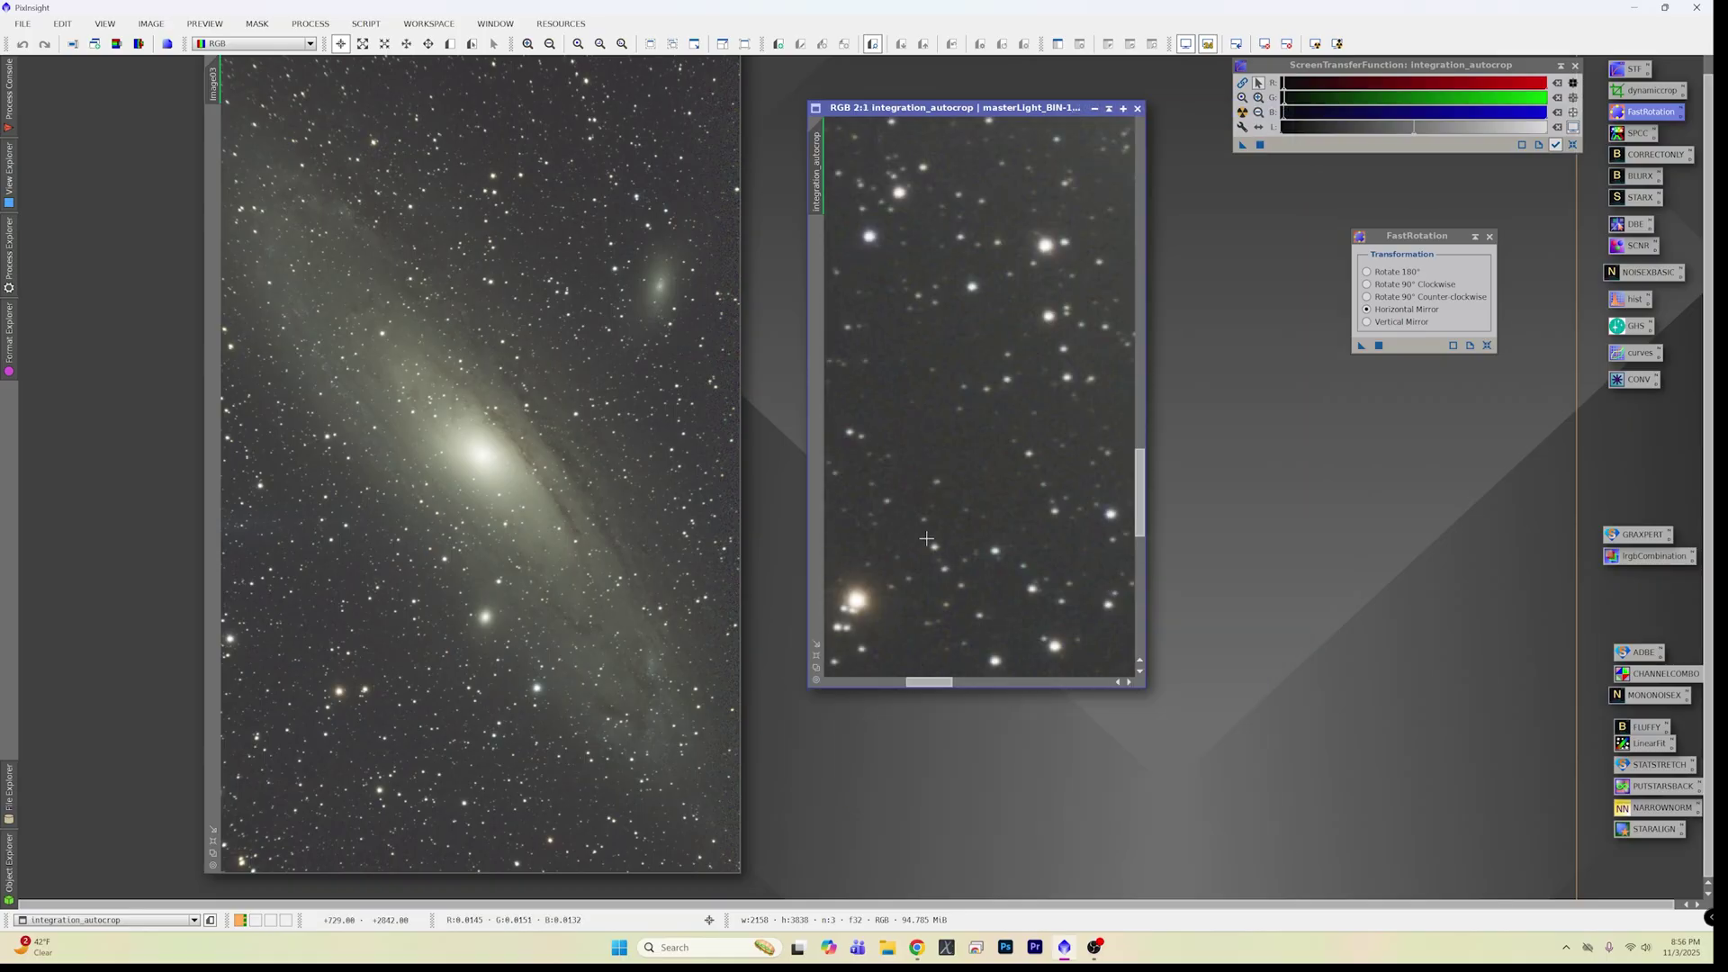
{"action": "scroll", "coordinate": [580, 484], "scroll_direction": "up", "scroll_amount": 5}
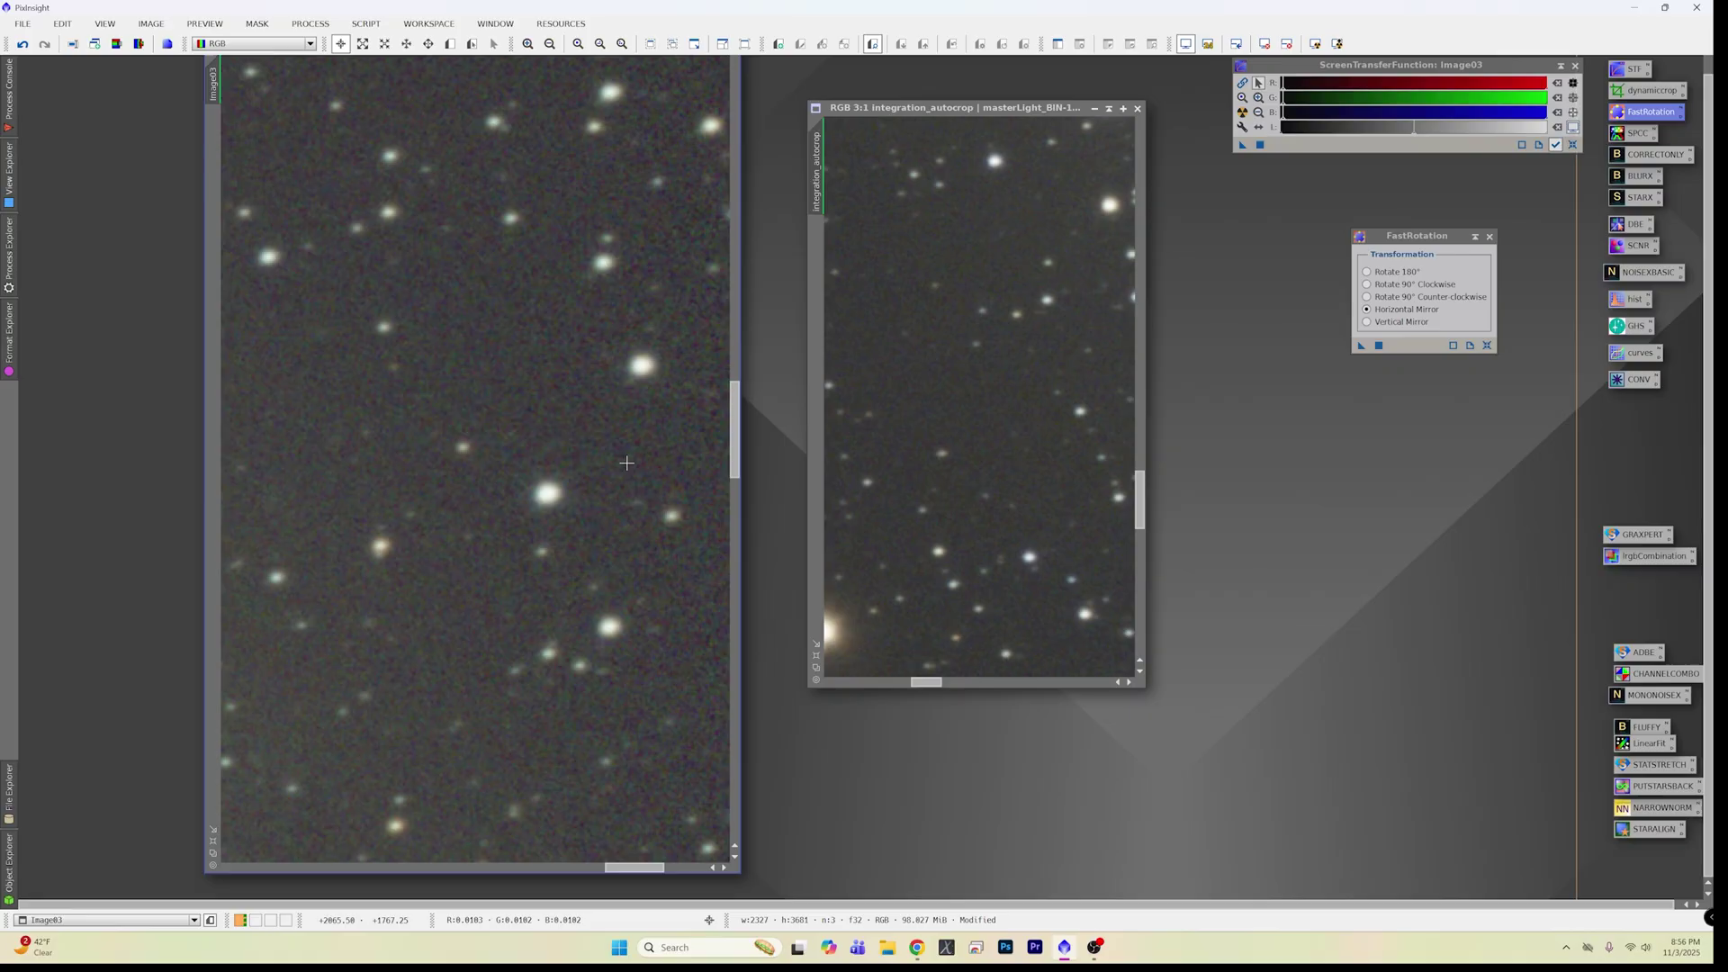
{"action": "scroll", "coordinate": [935, 481], "scroll_direction": "down", "scroll_amount": 4}
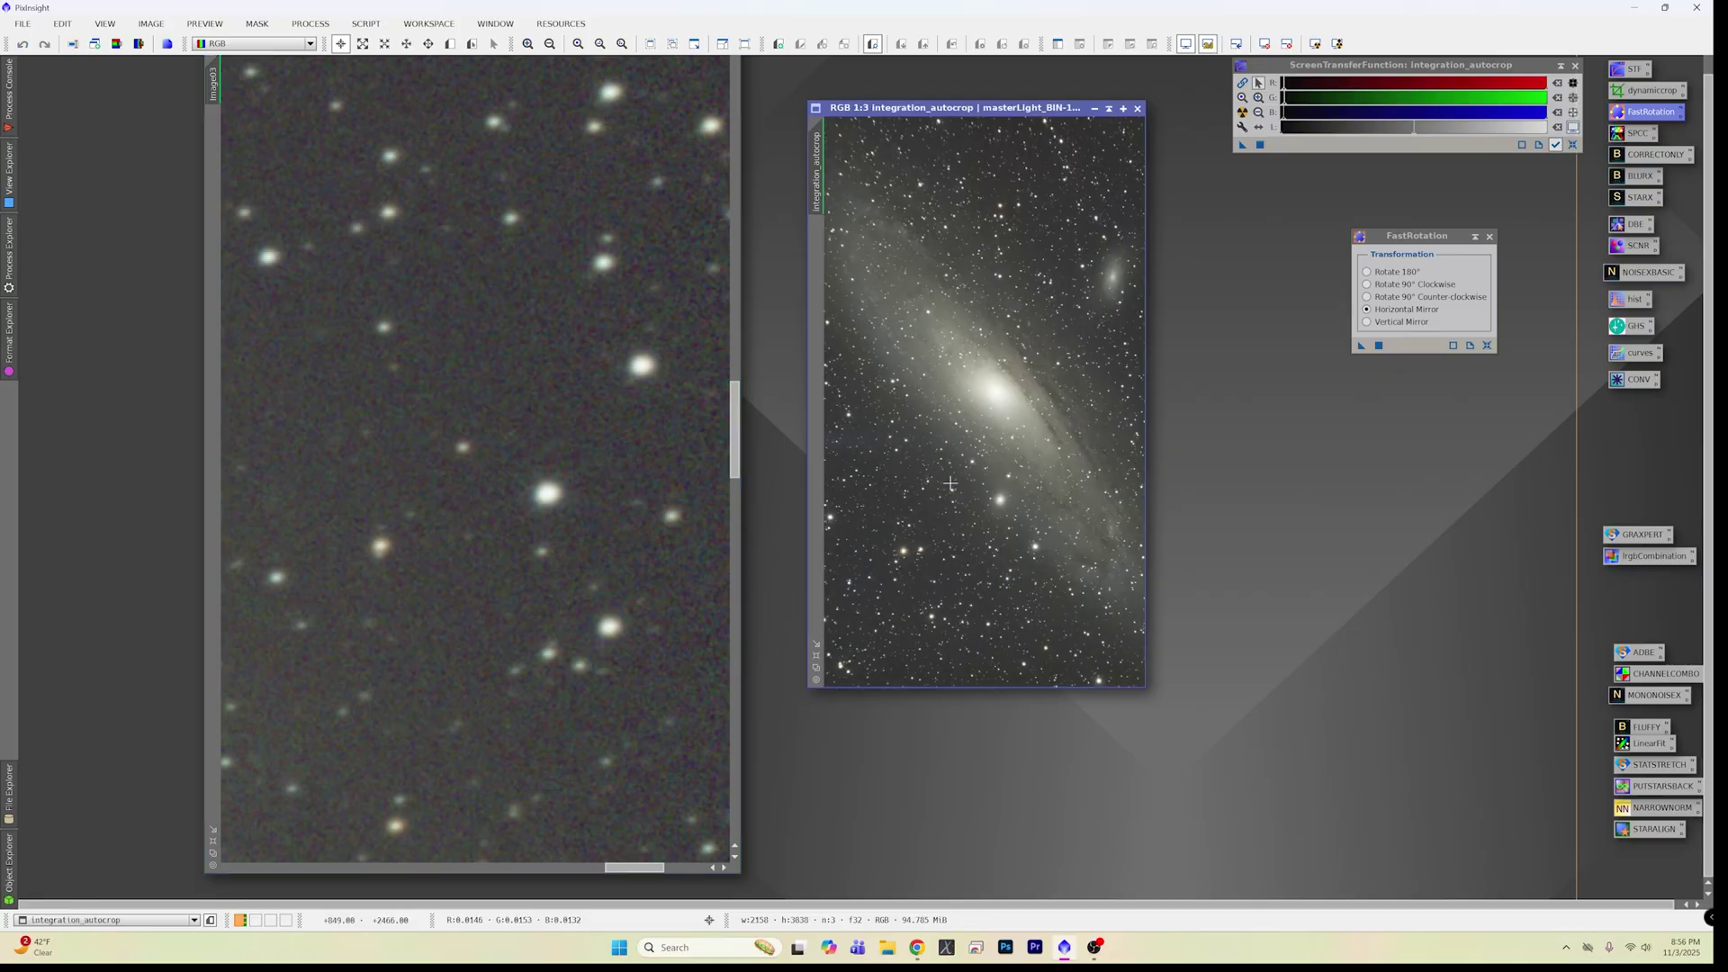
{"action": "scroll", "coordinate": [595, 486], "scroll_direction": "down", "scroll_amount": 4}
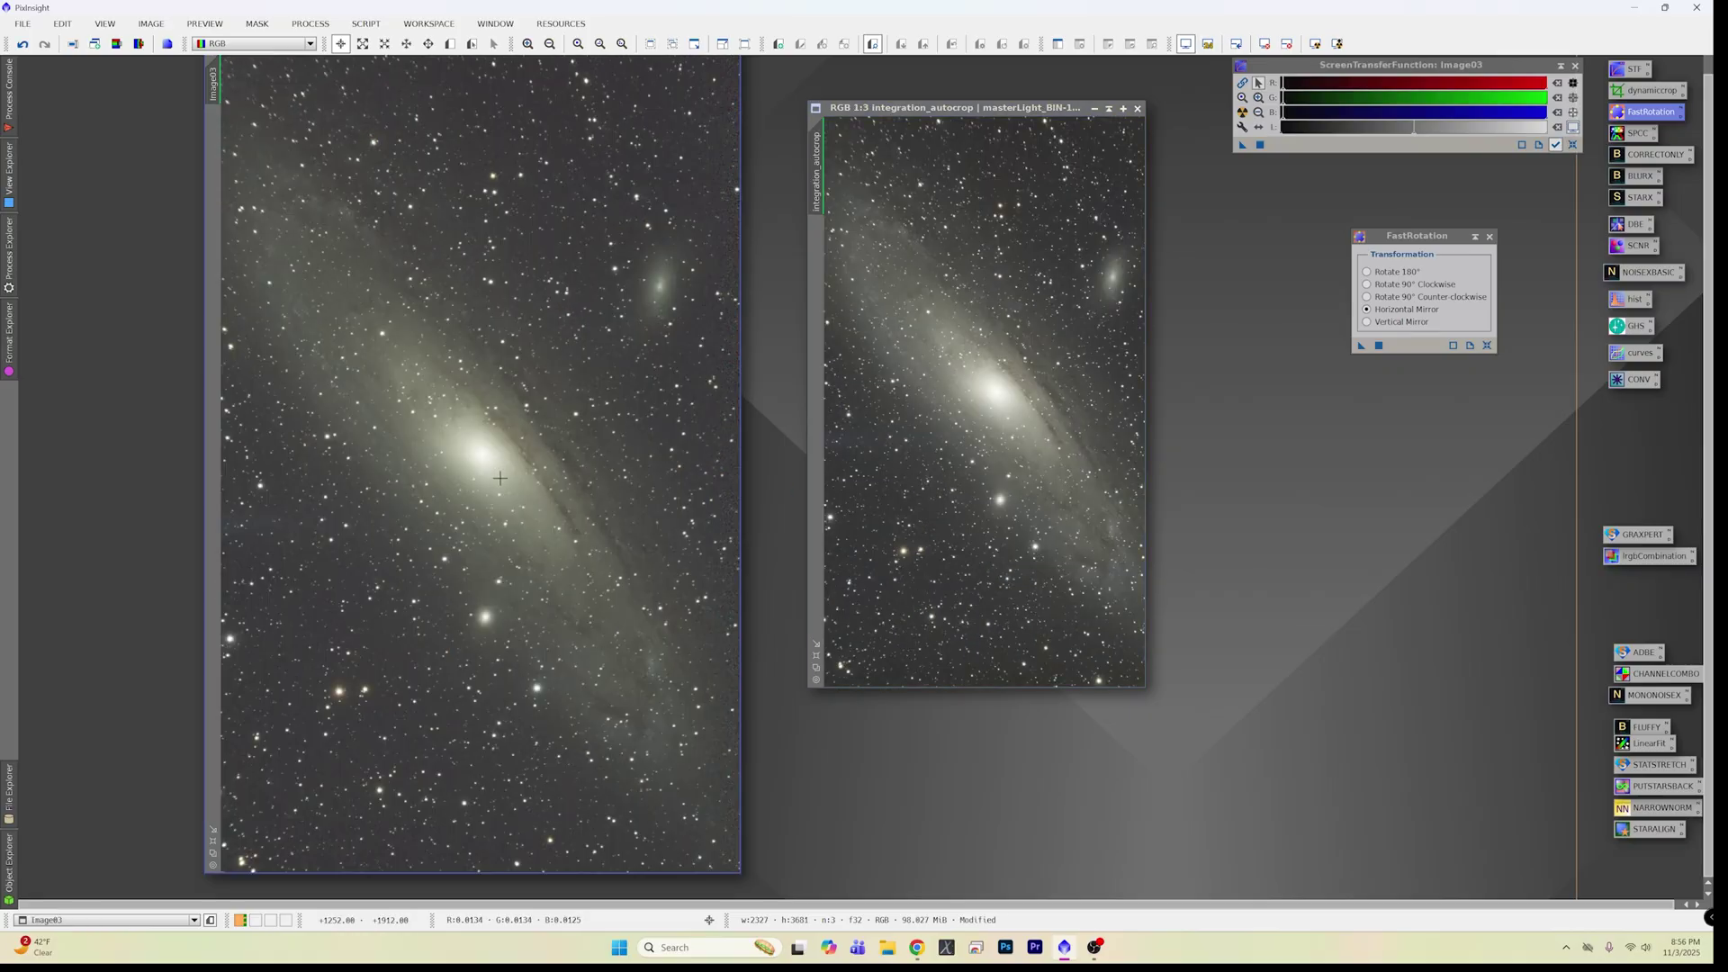
{"action": "scroll", "coordinate": [494, 479], "scroll_direction": "down", "scroll_amount": 1}
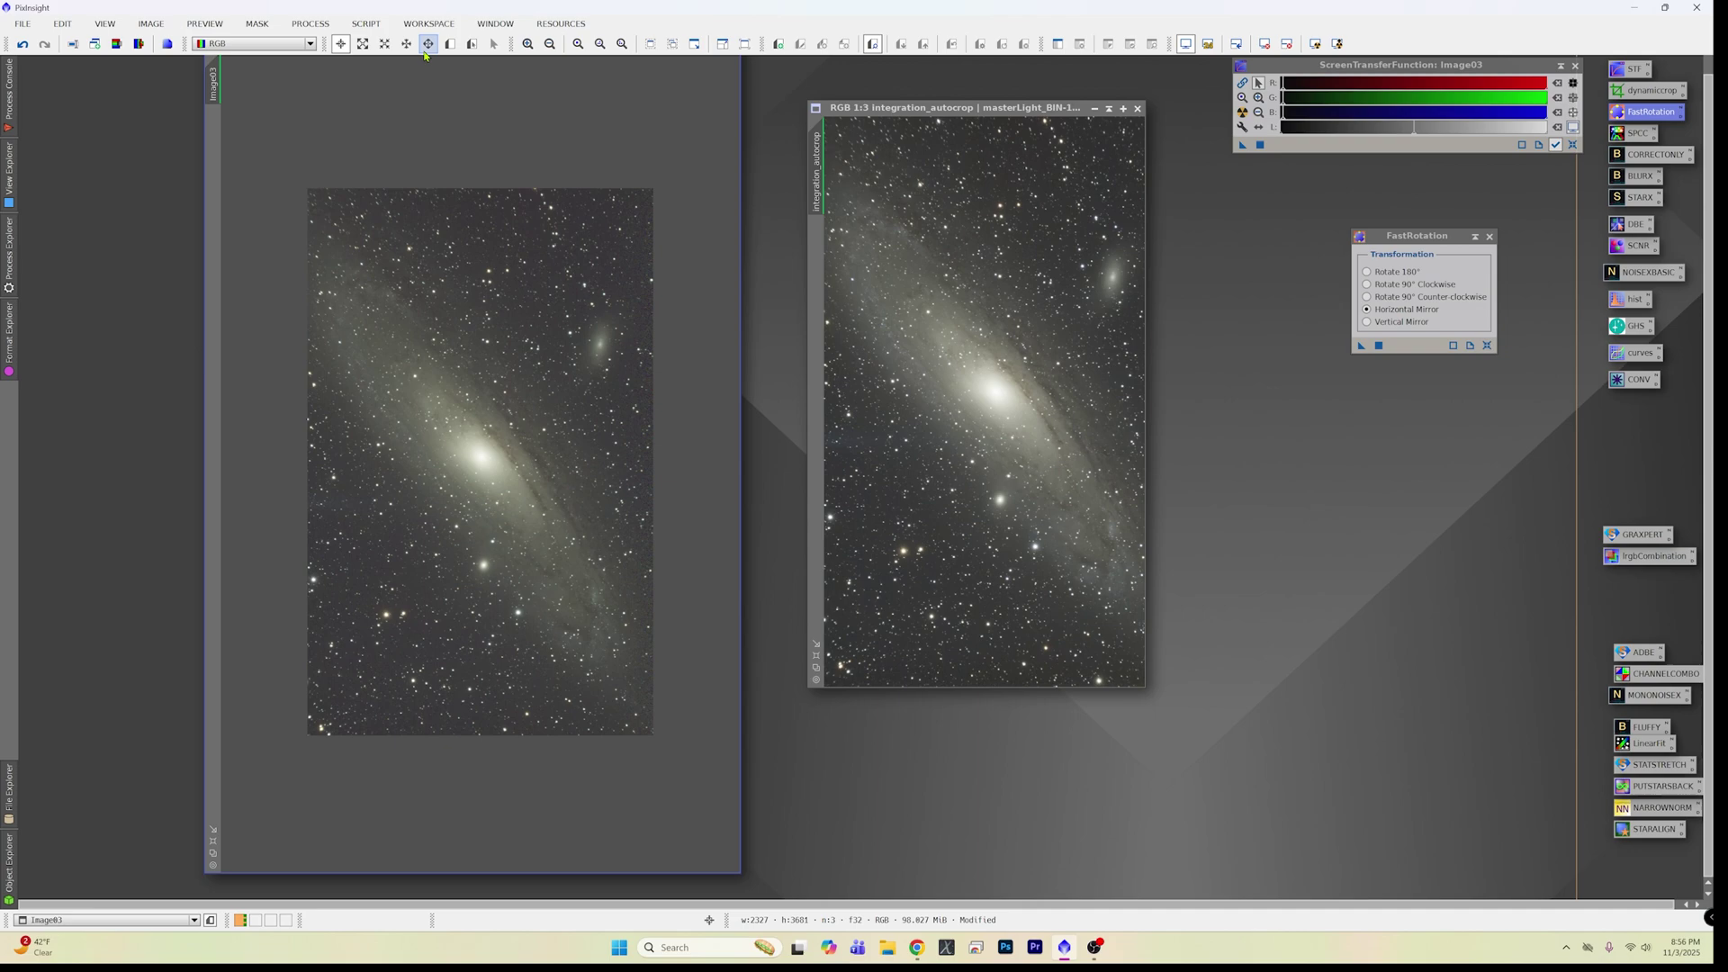
{"action": "left_click", "coordinate": [450, 44]}
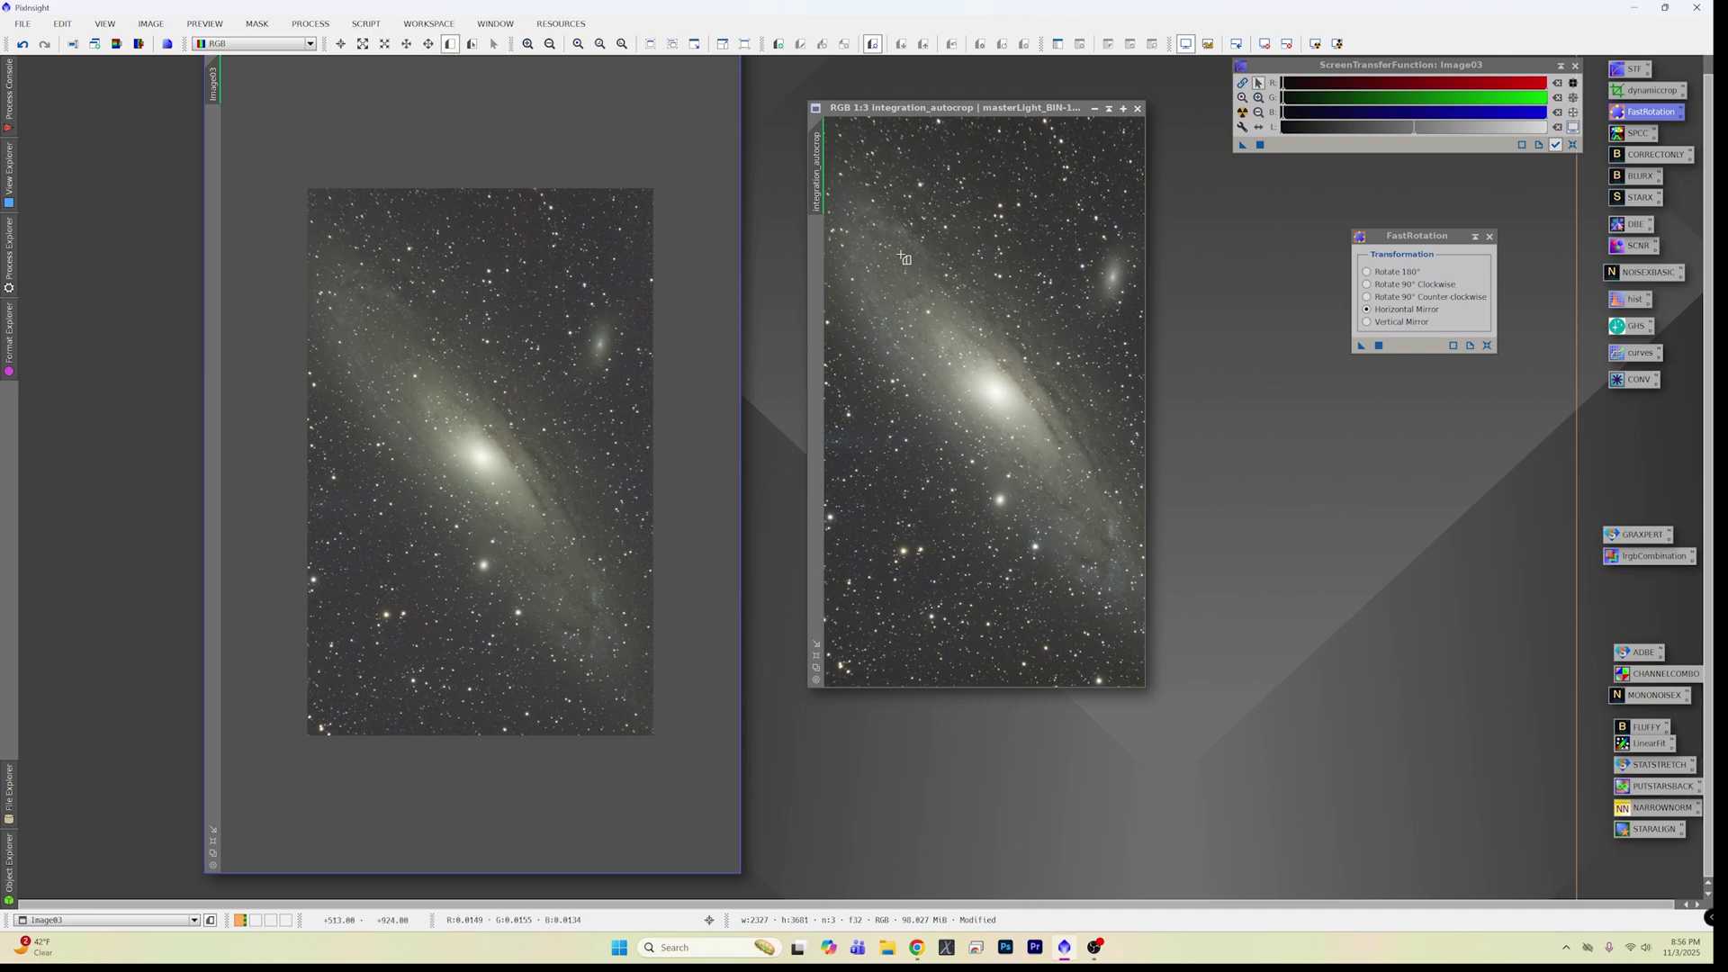
Mark Preview01 around the companion galaxy on integration_autocrop and copy it onto Image03.
{"action": "left_click_drag", "start_coordinate": [1028, 216], "coordinate": [1139, 331]}
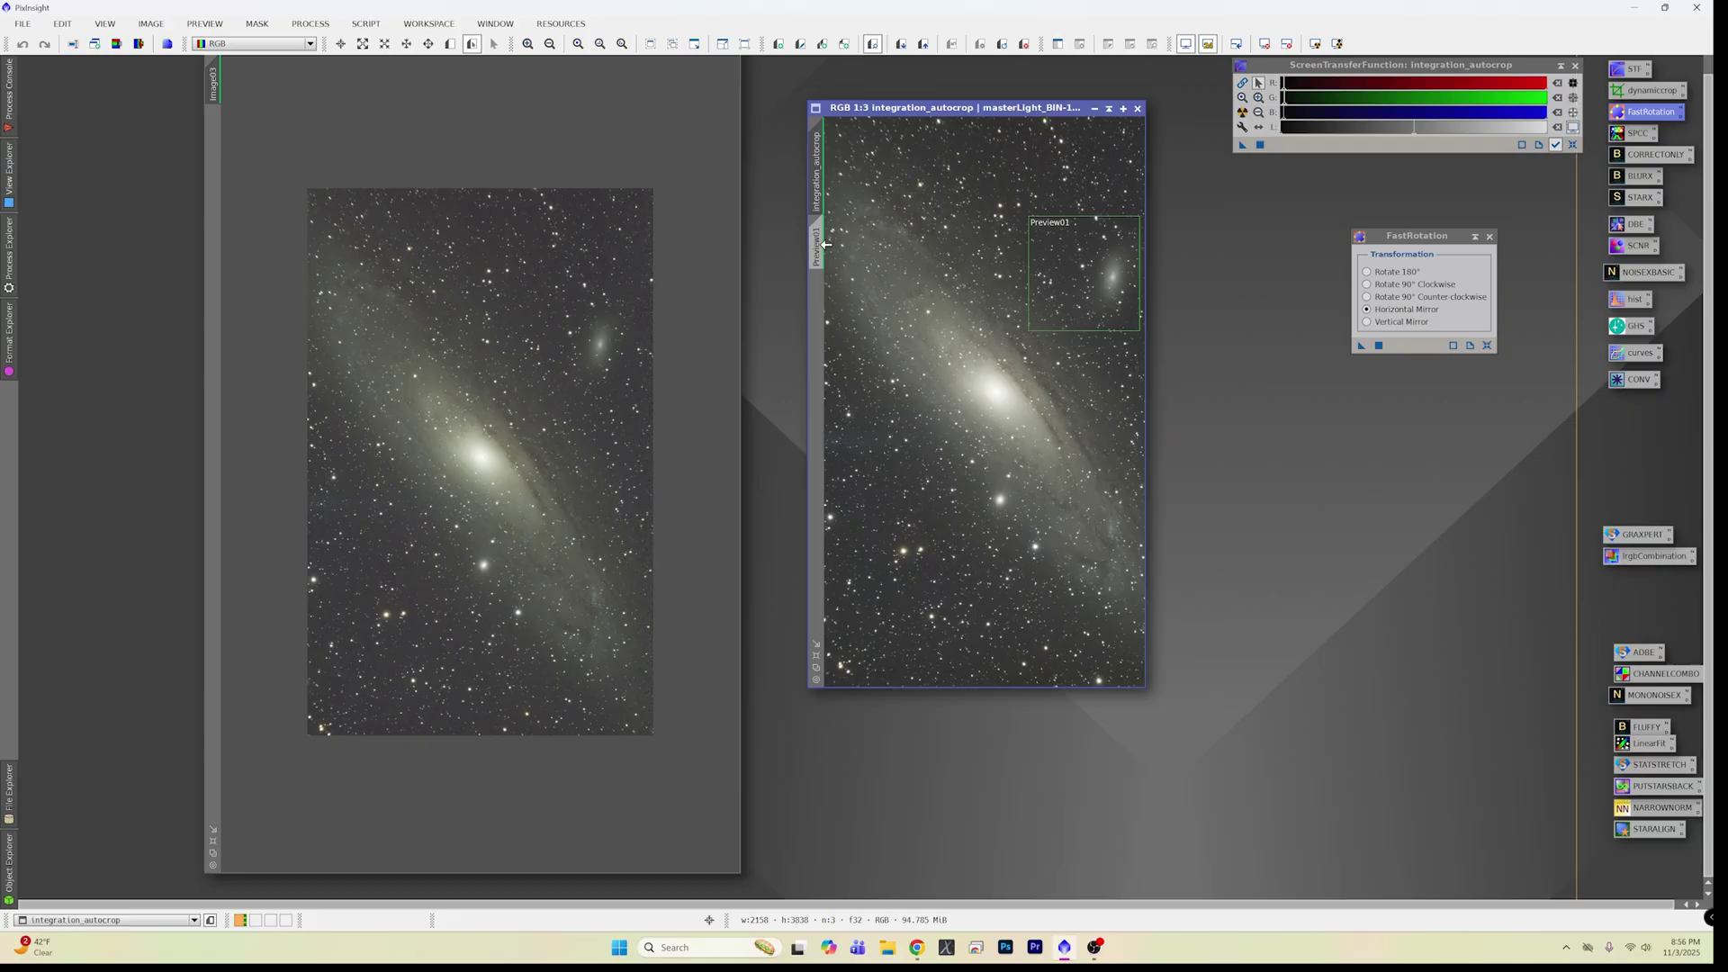
{"action": "left_click", "coordinate": [816, 245]}
{"action": "left_click_drag", "start_coordinate": [816, 245], "coordinate": [210, 151]}
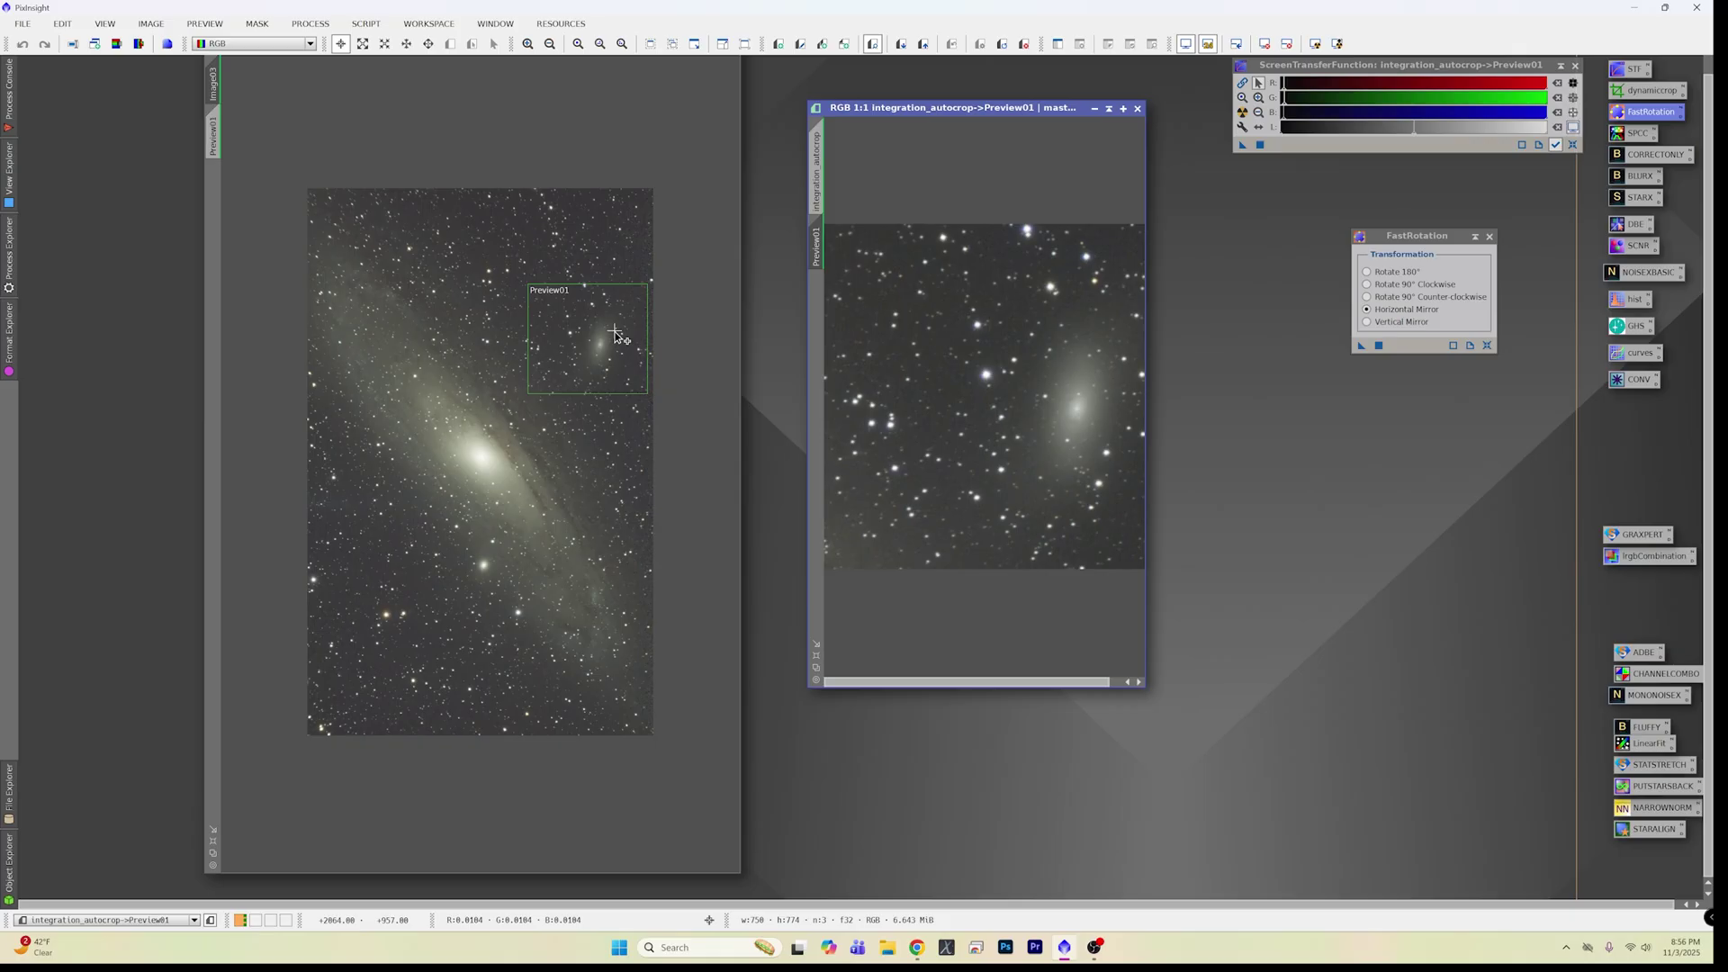
{"action": "left_click", "coordinate": [215, 137]}
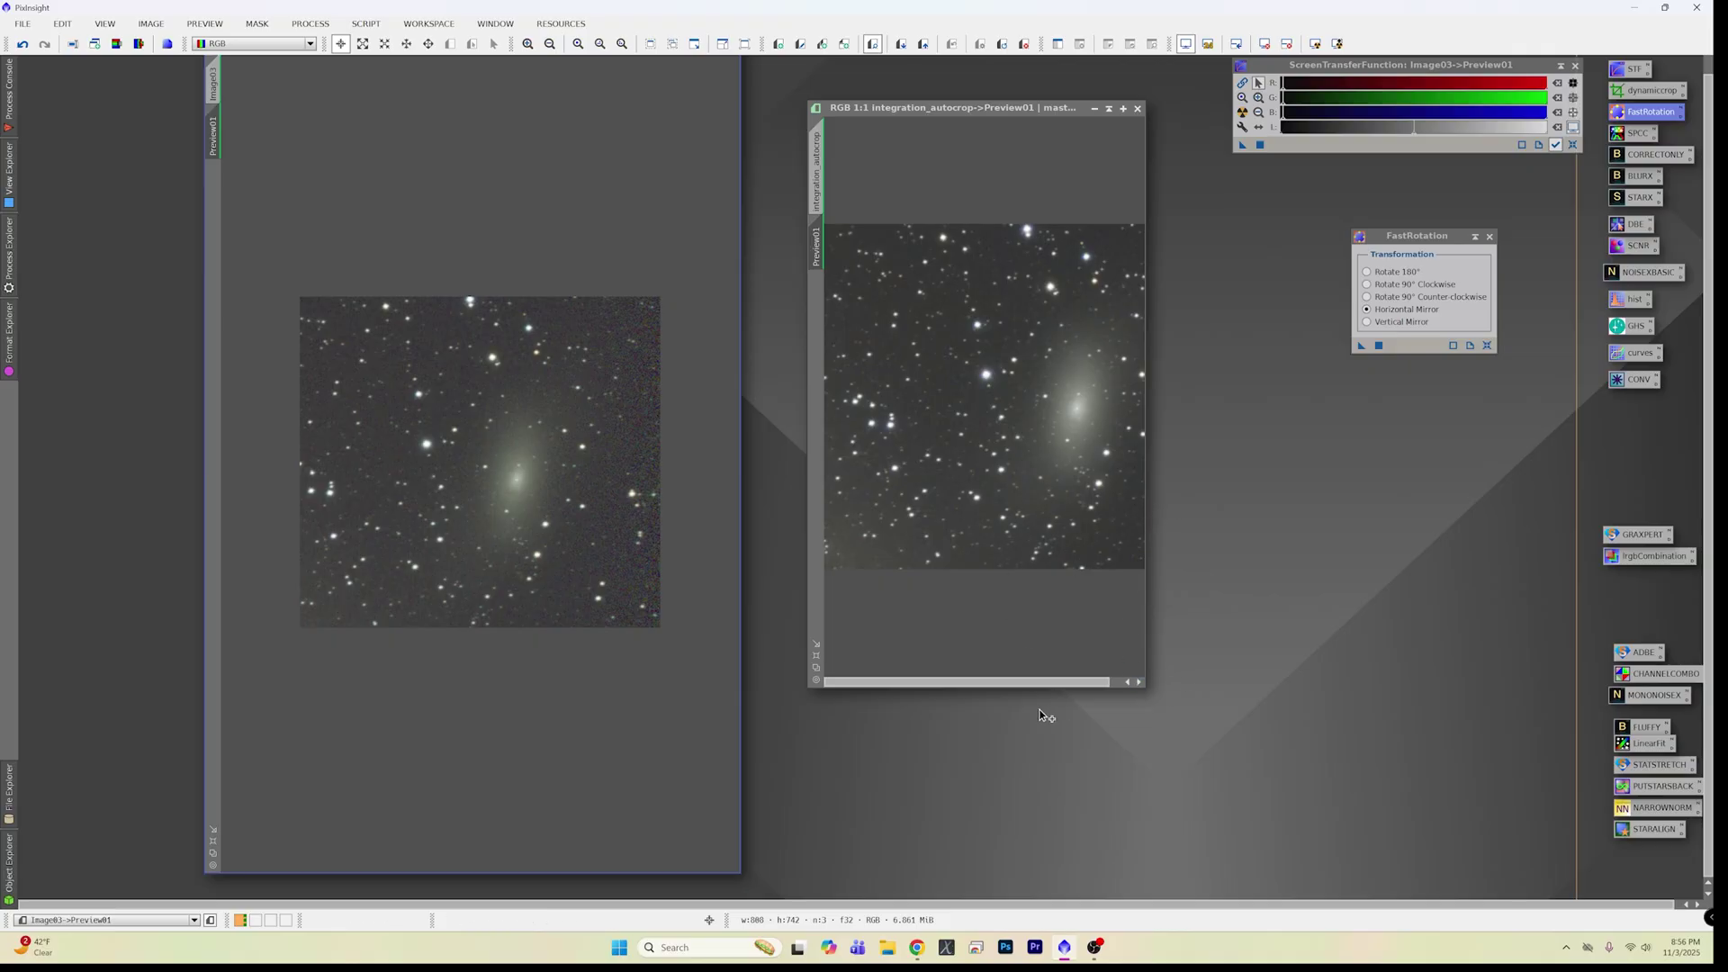
Zoom both Preview01 regions to 3:1 and back to 1:1, then show both stacks whole.
{"action": "left_click_drag", "start_coordinate": [1026, 683], "coordinate": [1039, 683]}
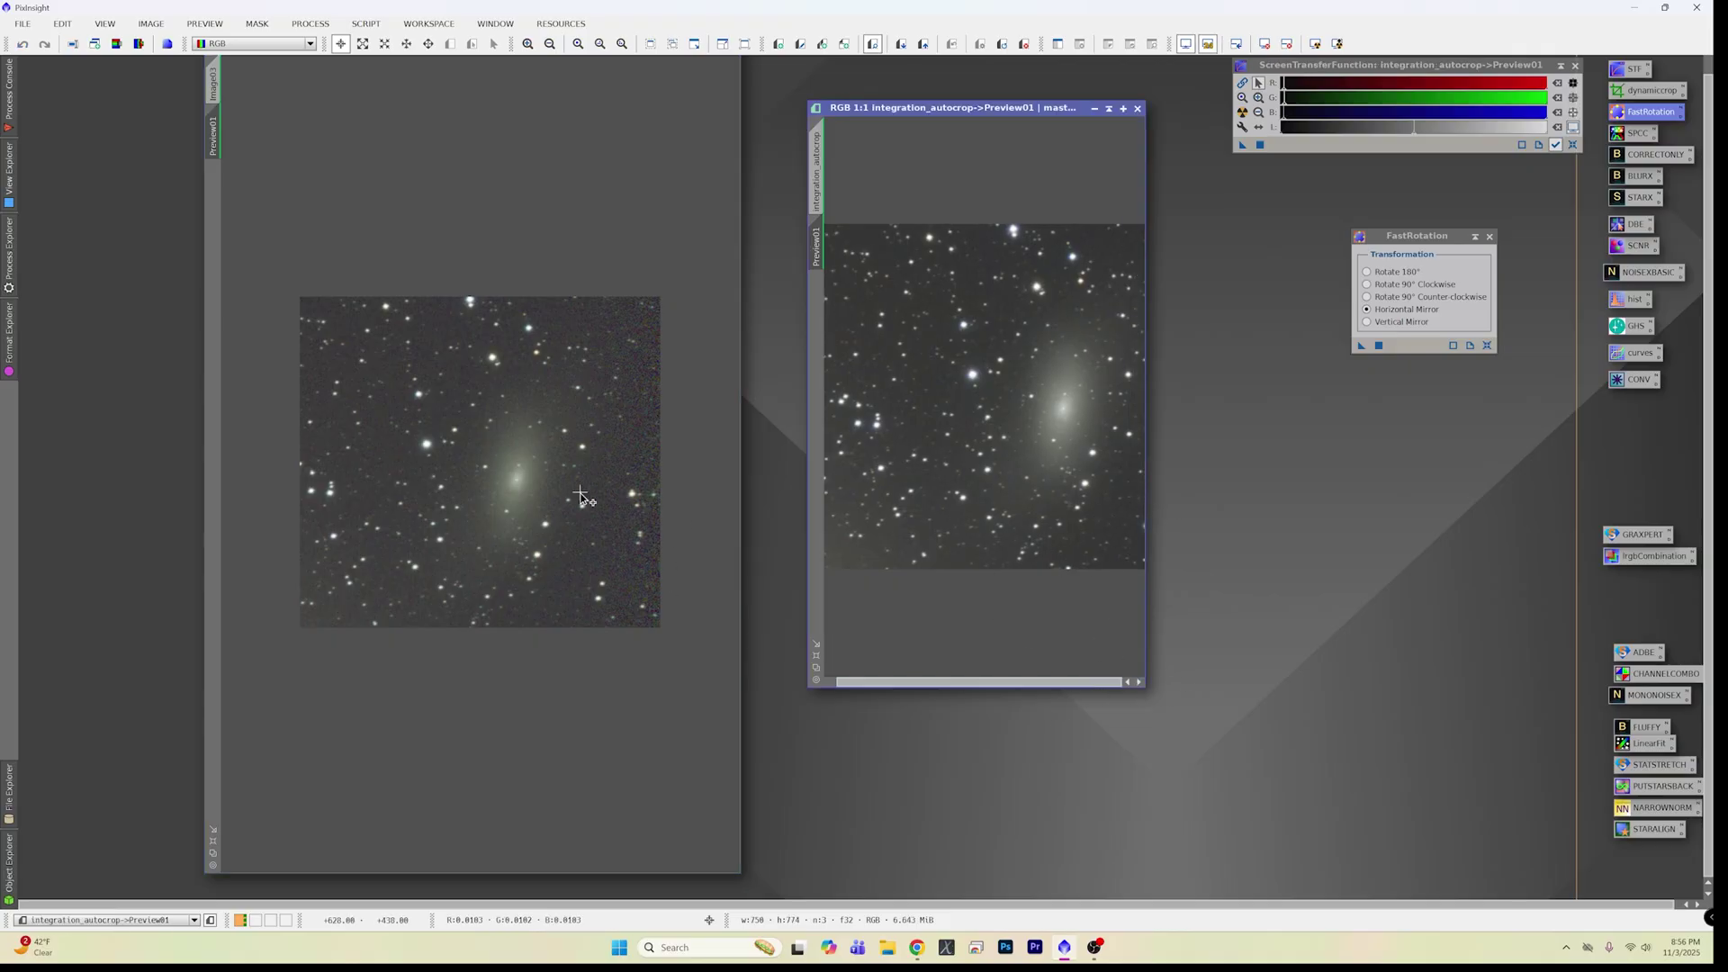
{"action": "left_click", "coordinate": [467, 450]}
{"action": "scroll", "coordinate": [467, 450], "scroll_direction": "up", "scroll_amount": 1}
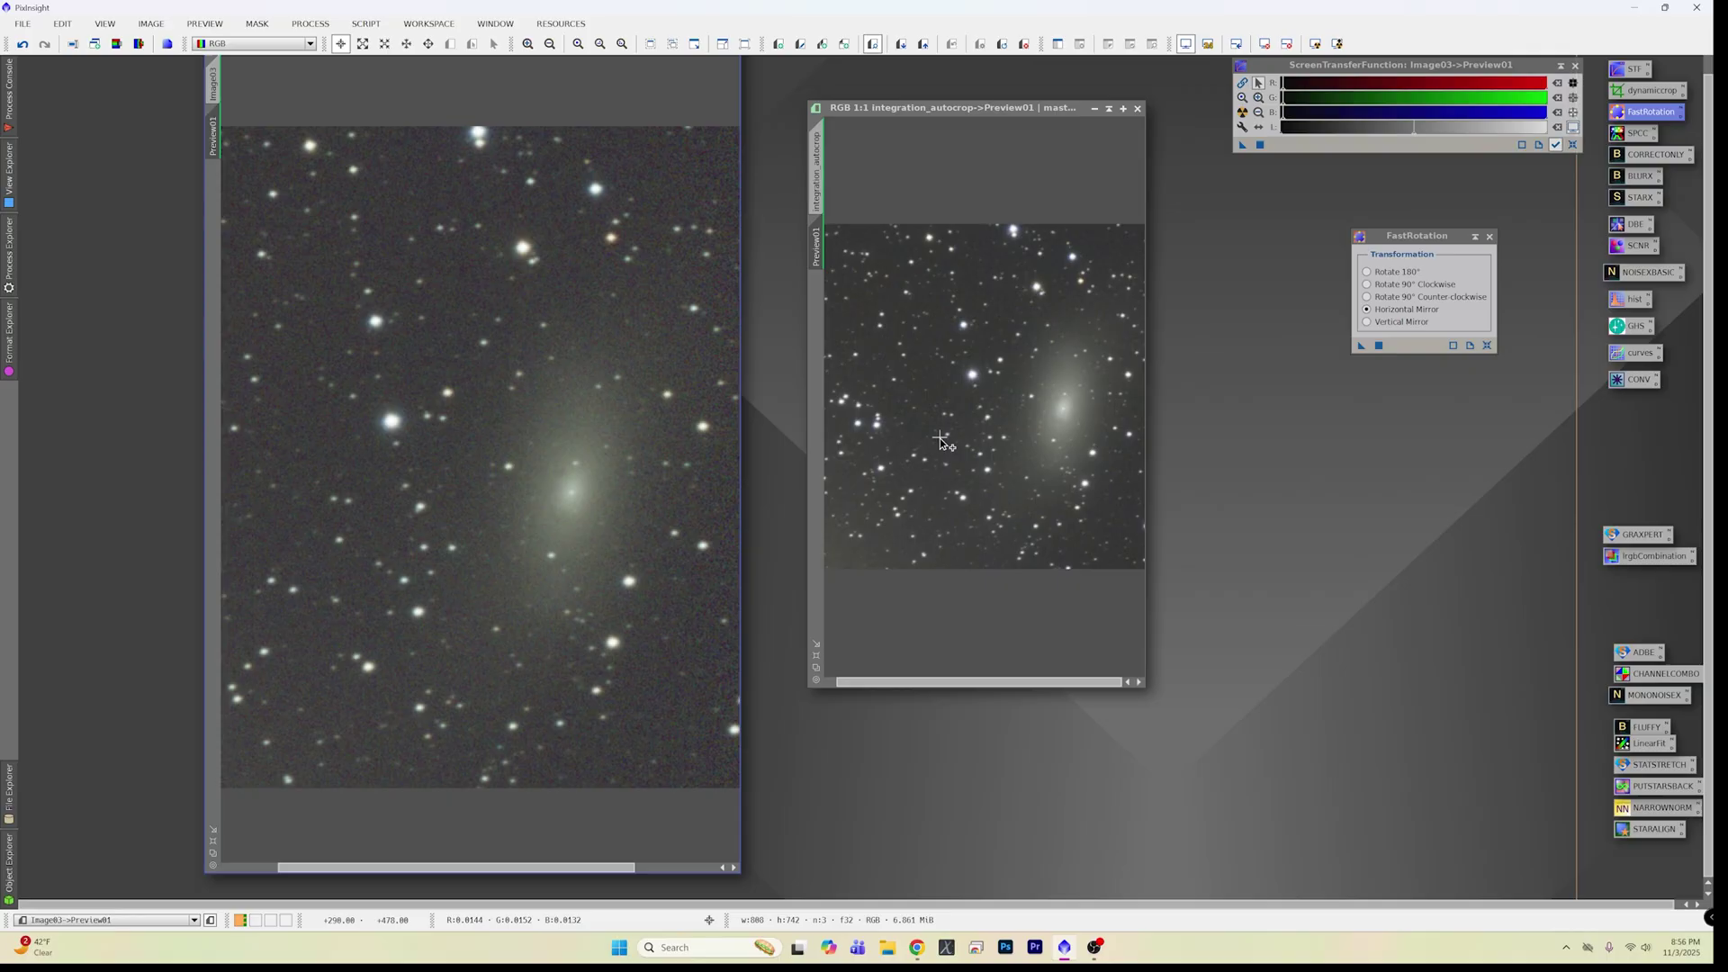
{"action": "left_click", "coordinate": [981, 452]}
{"action": "scroll", "coordinate": [980, 453], "scroll_direction": "up", "scroll_amount": 2}
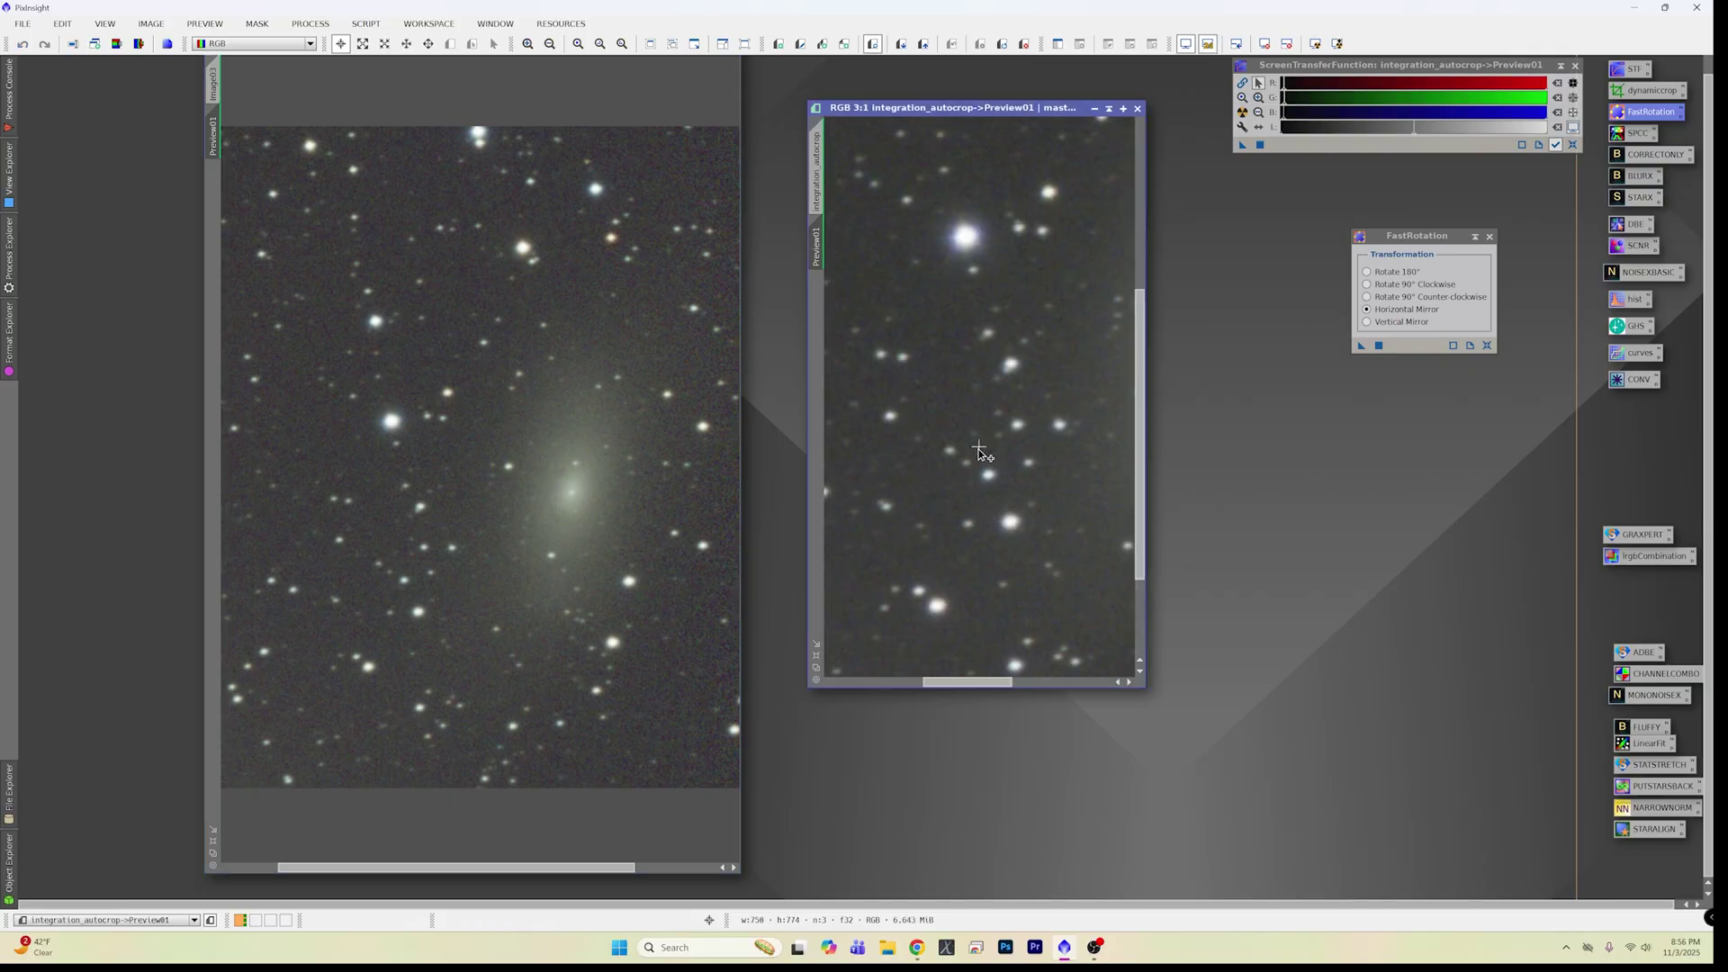
{"action": "left_click", "coordinate": [441, 477]}
{"action": "scroll", "coordinate": [442, 477], "scroll_direction": "up", "scroll_amount": 1}
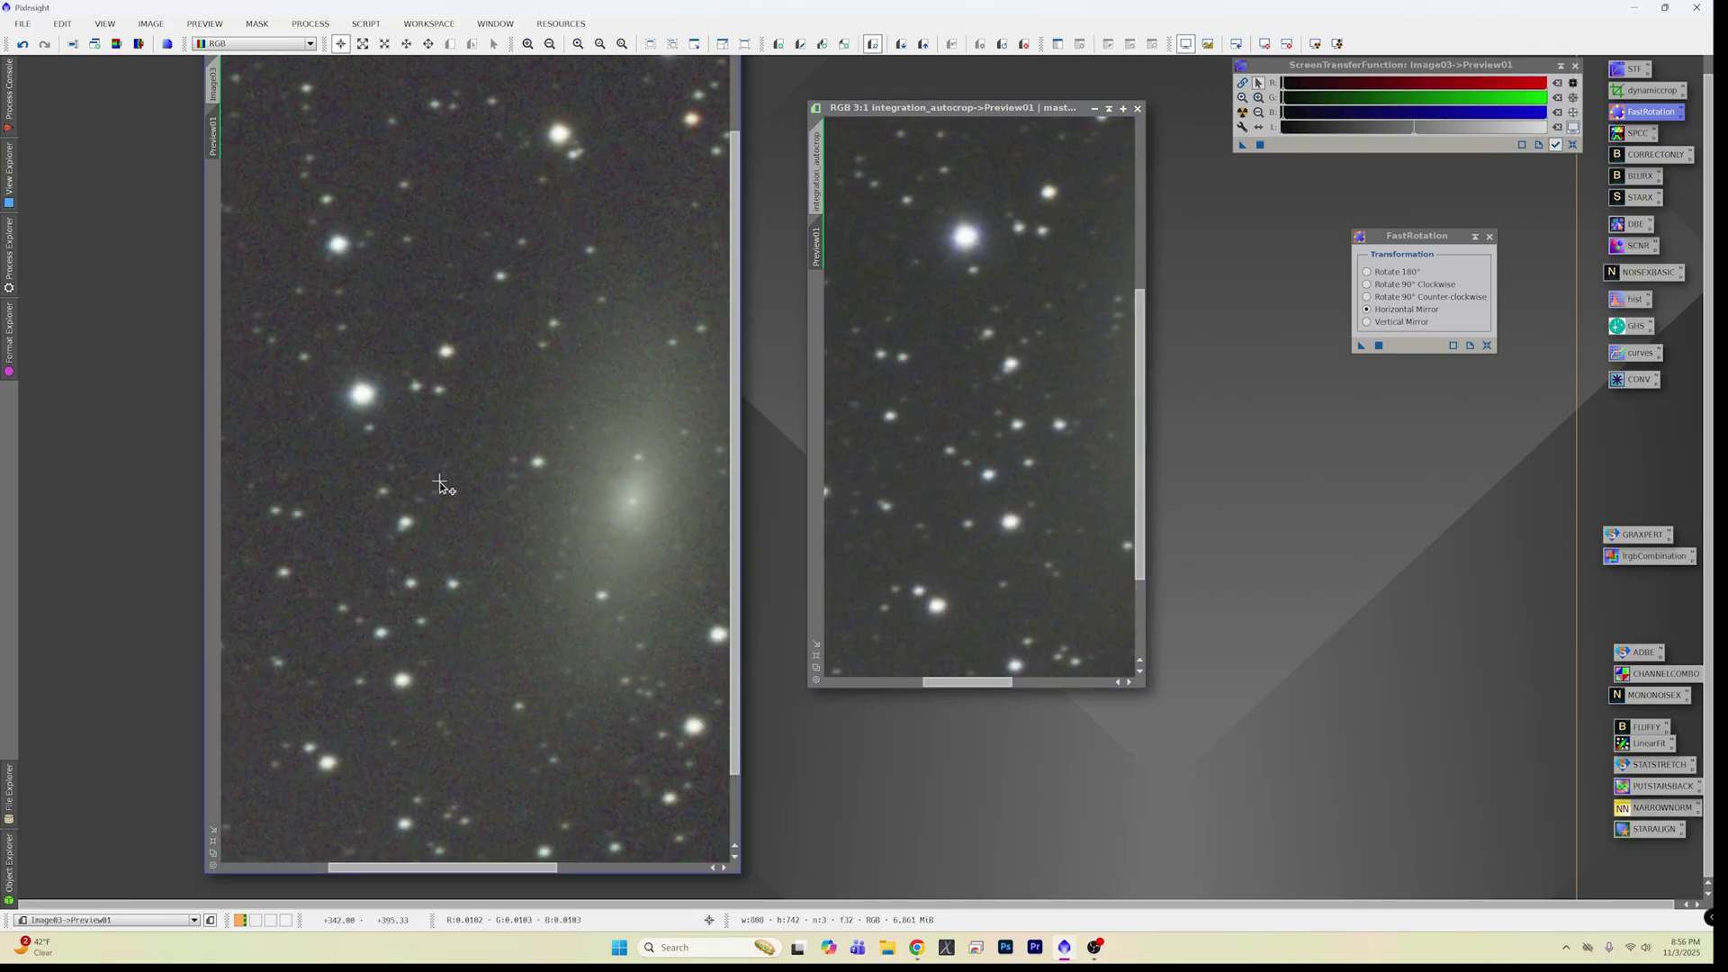
{"action": "scroll", "coordinate": [440, 484], "scroll_direction": "down", "scroll_amount": 2}
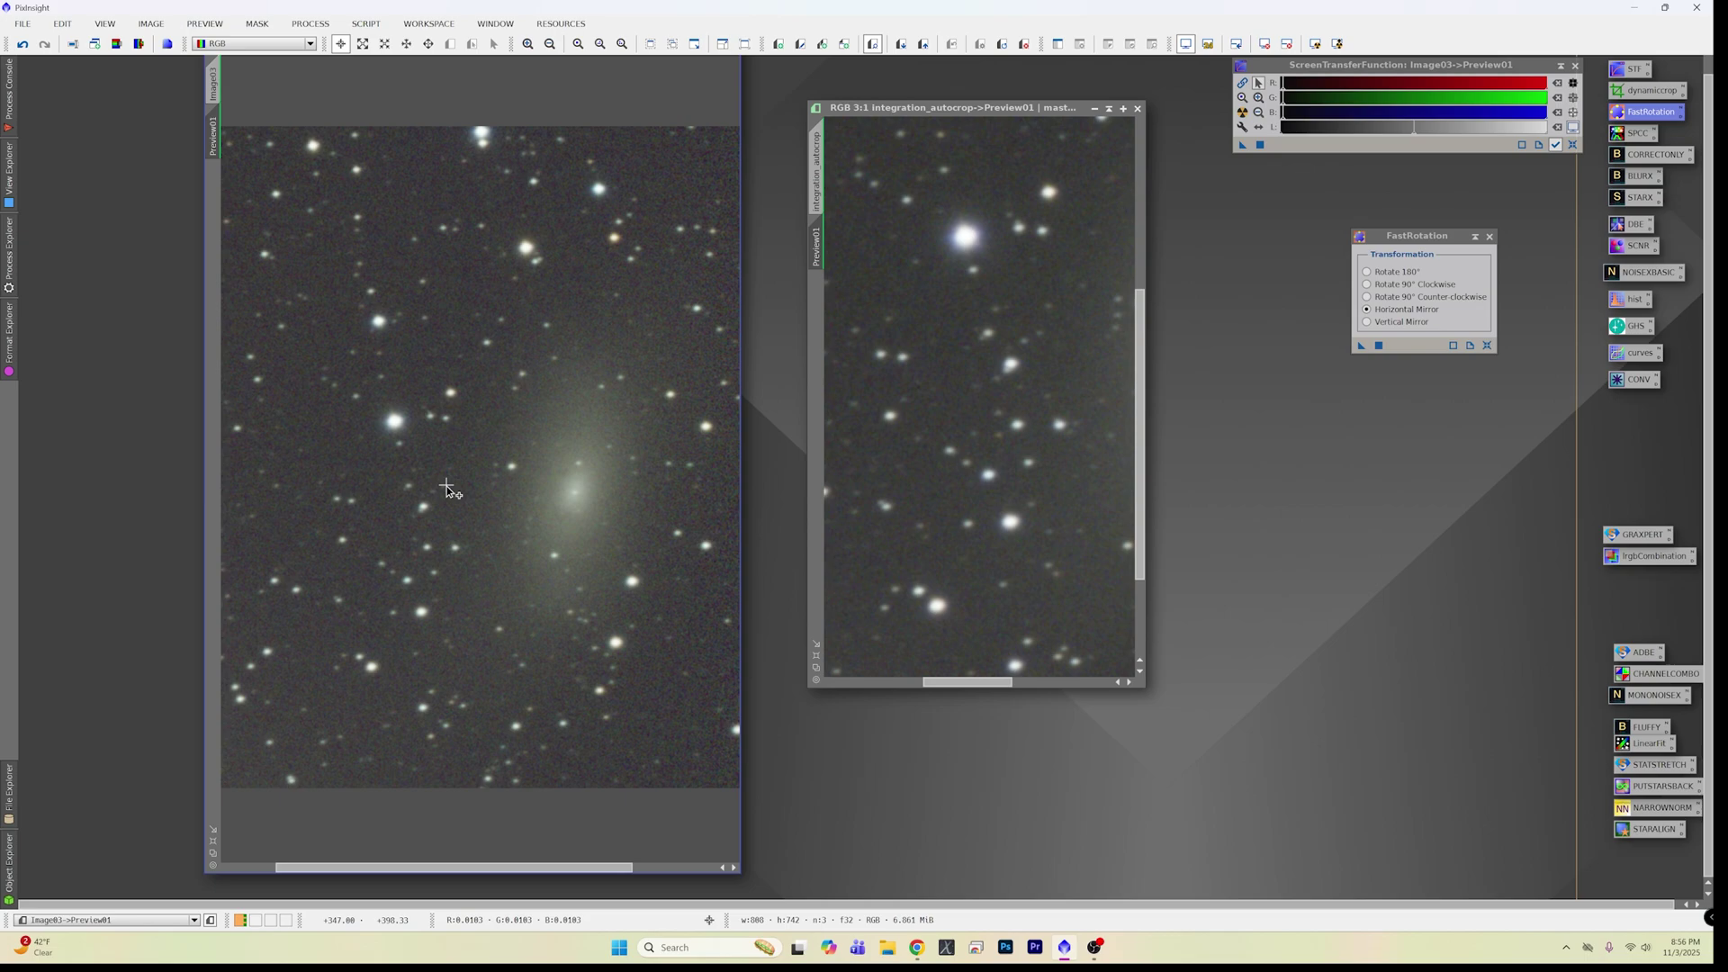
{"action": "left_click", "coordinate": [954, 515]}
{"action": "scroll", "coordinate": [954, 515], "scroll_direction": "down", "scroll_amount": 2}
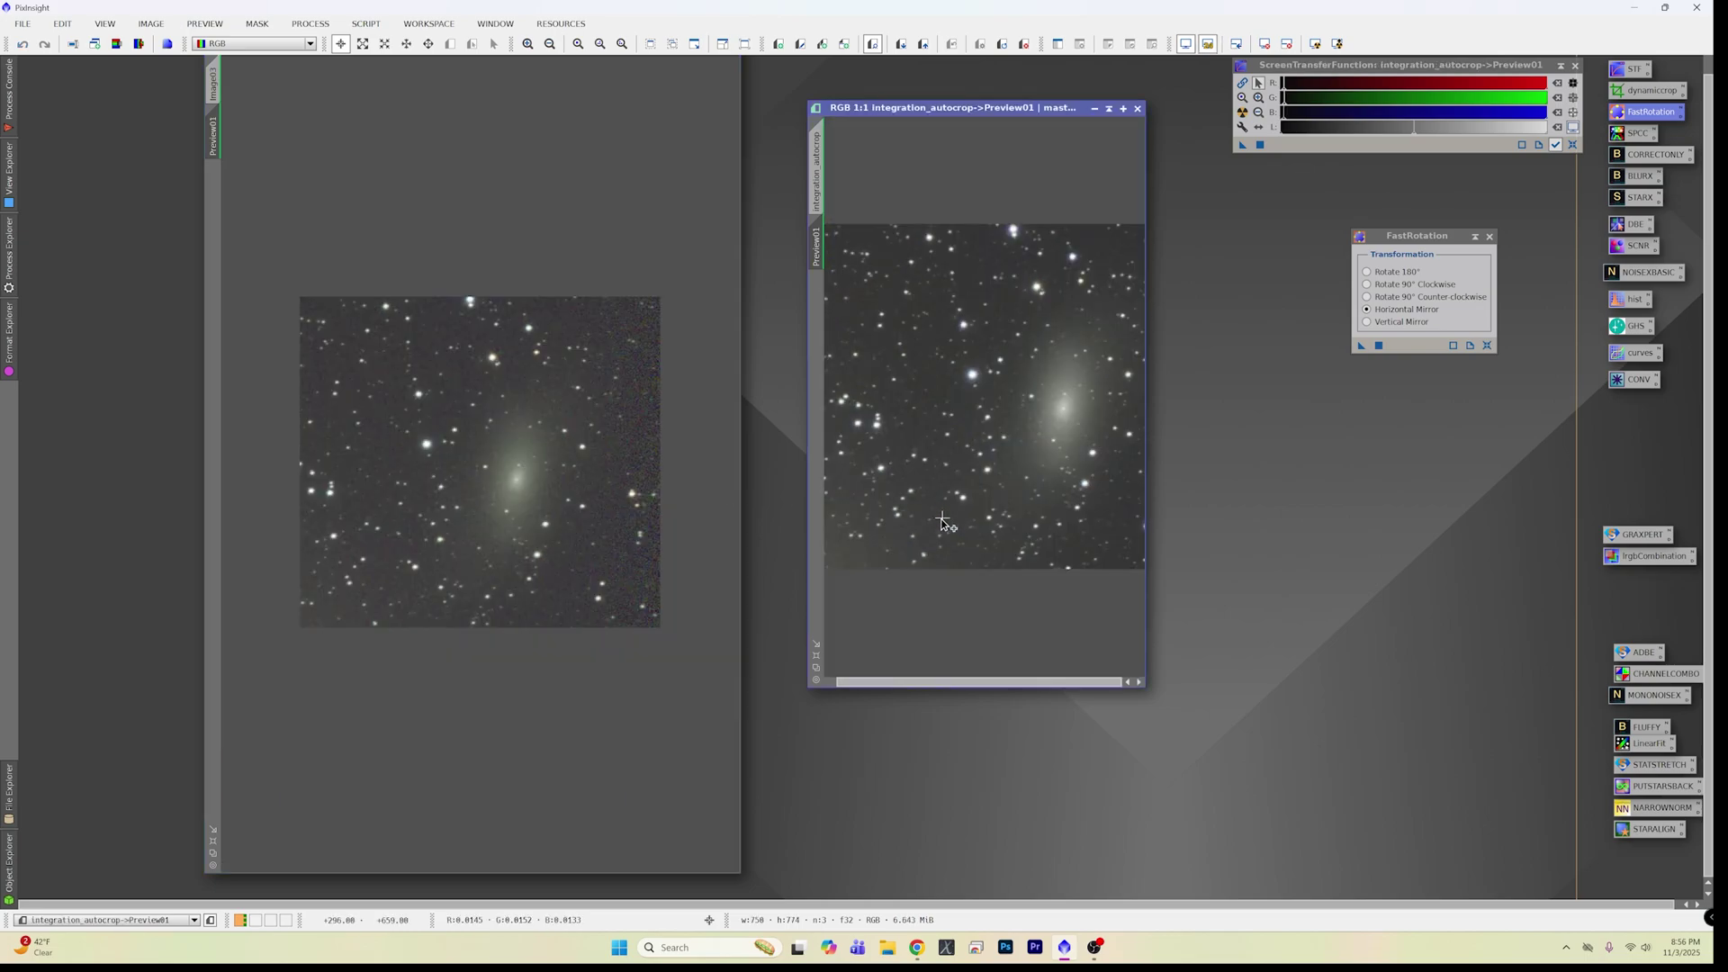
{"action": "left_click", "coordinate": [214, 88]}
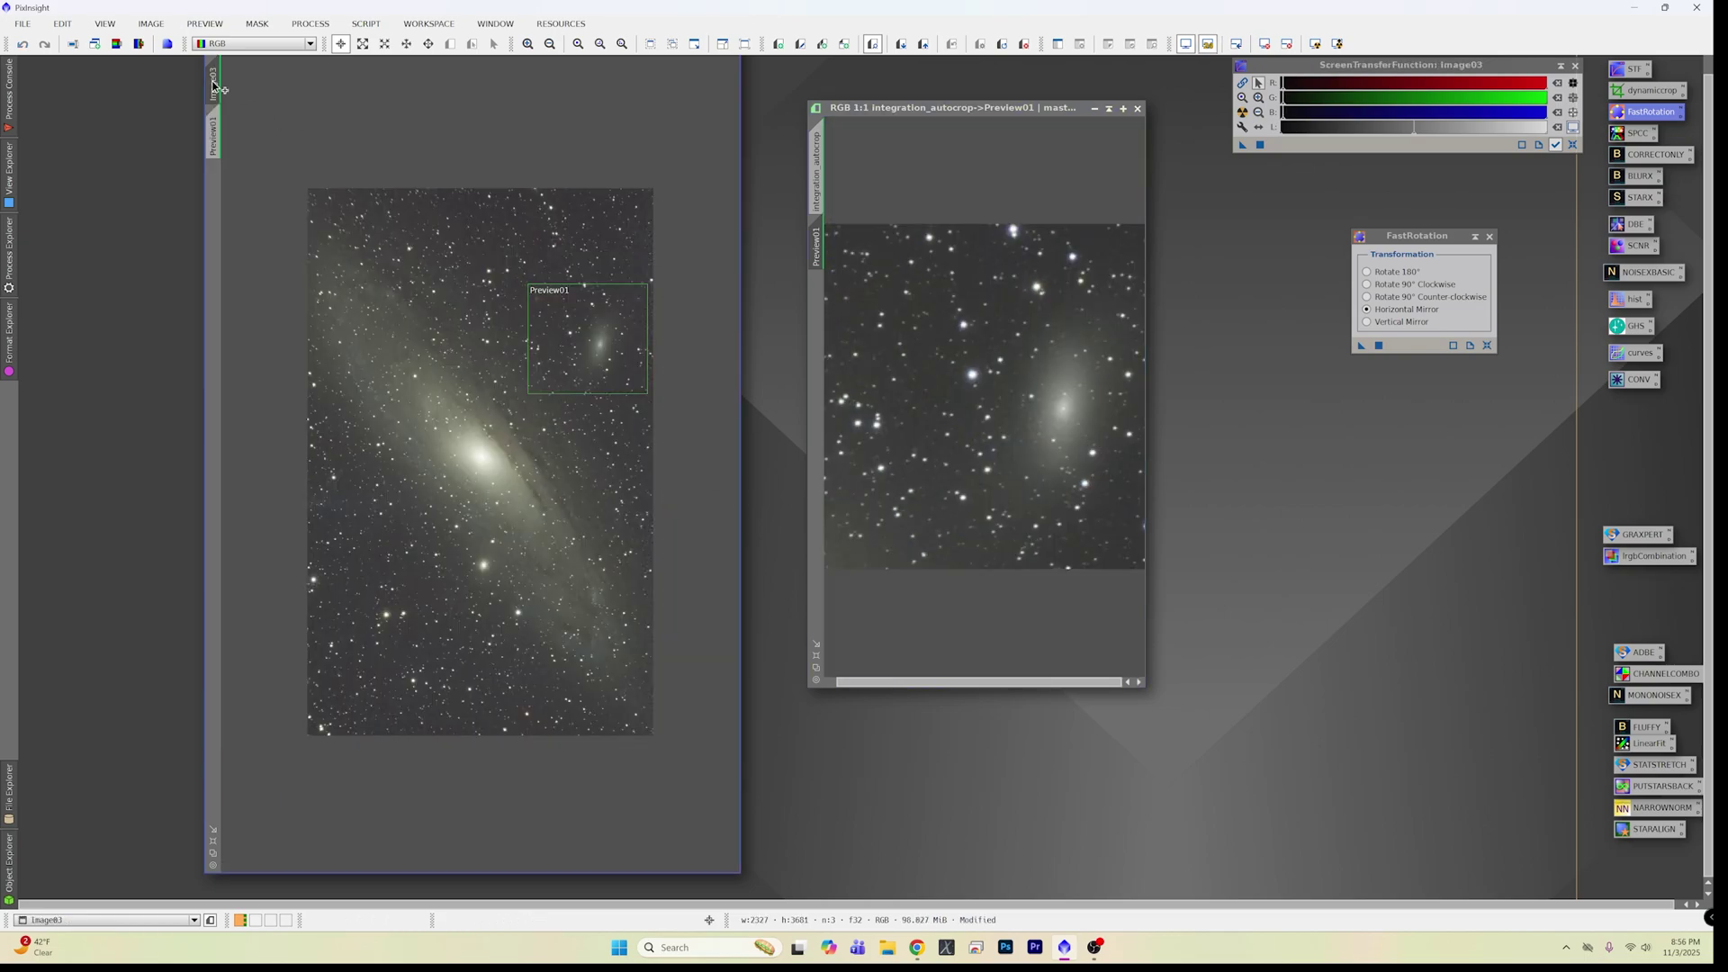
{"action": "left_click", "coordinate": [814, 189]}
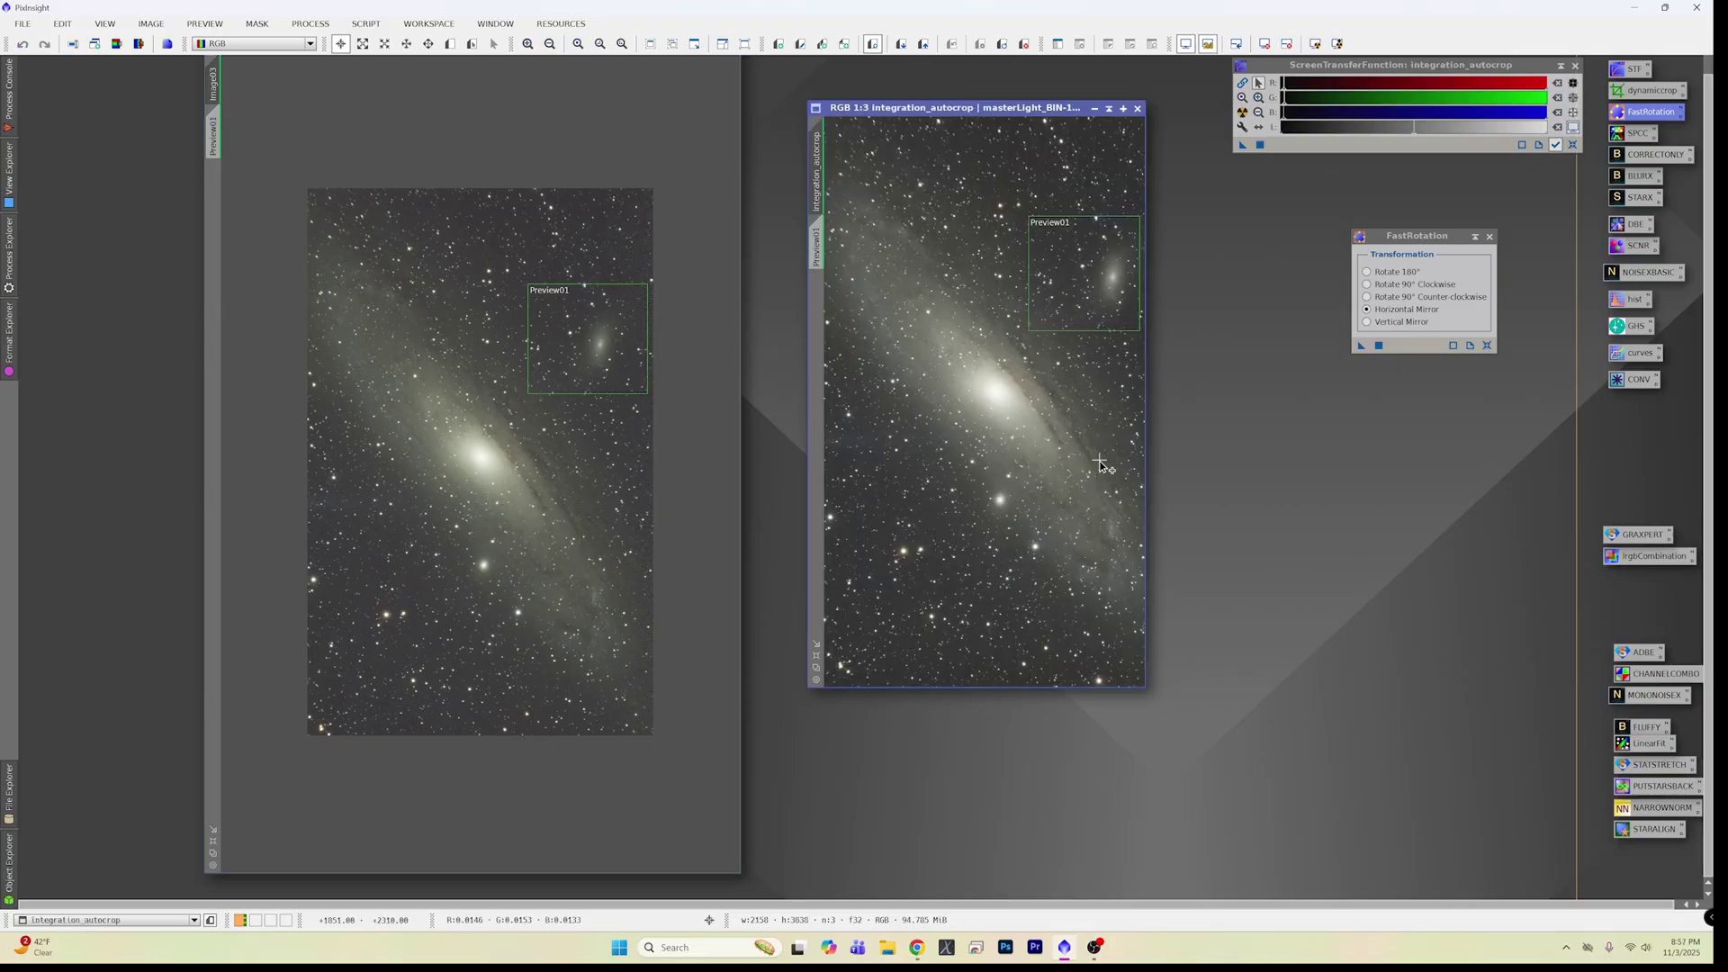
Close FastRotation, delete Preview01, and apply the CORRECTONLY BlurXTerminator process icon to integration_autocrop.
{"action": "left_click", "coordinate": [1489, 237]}
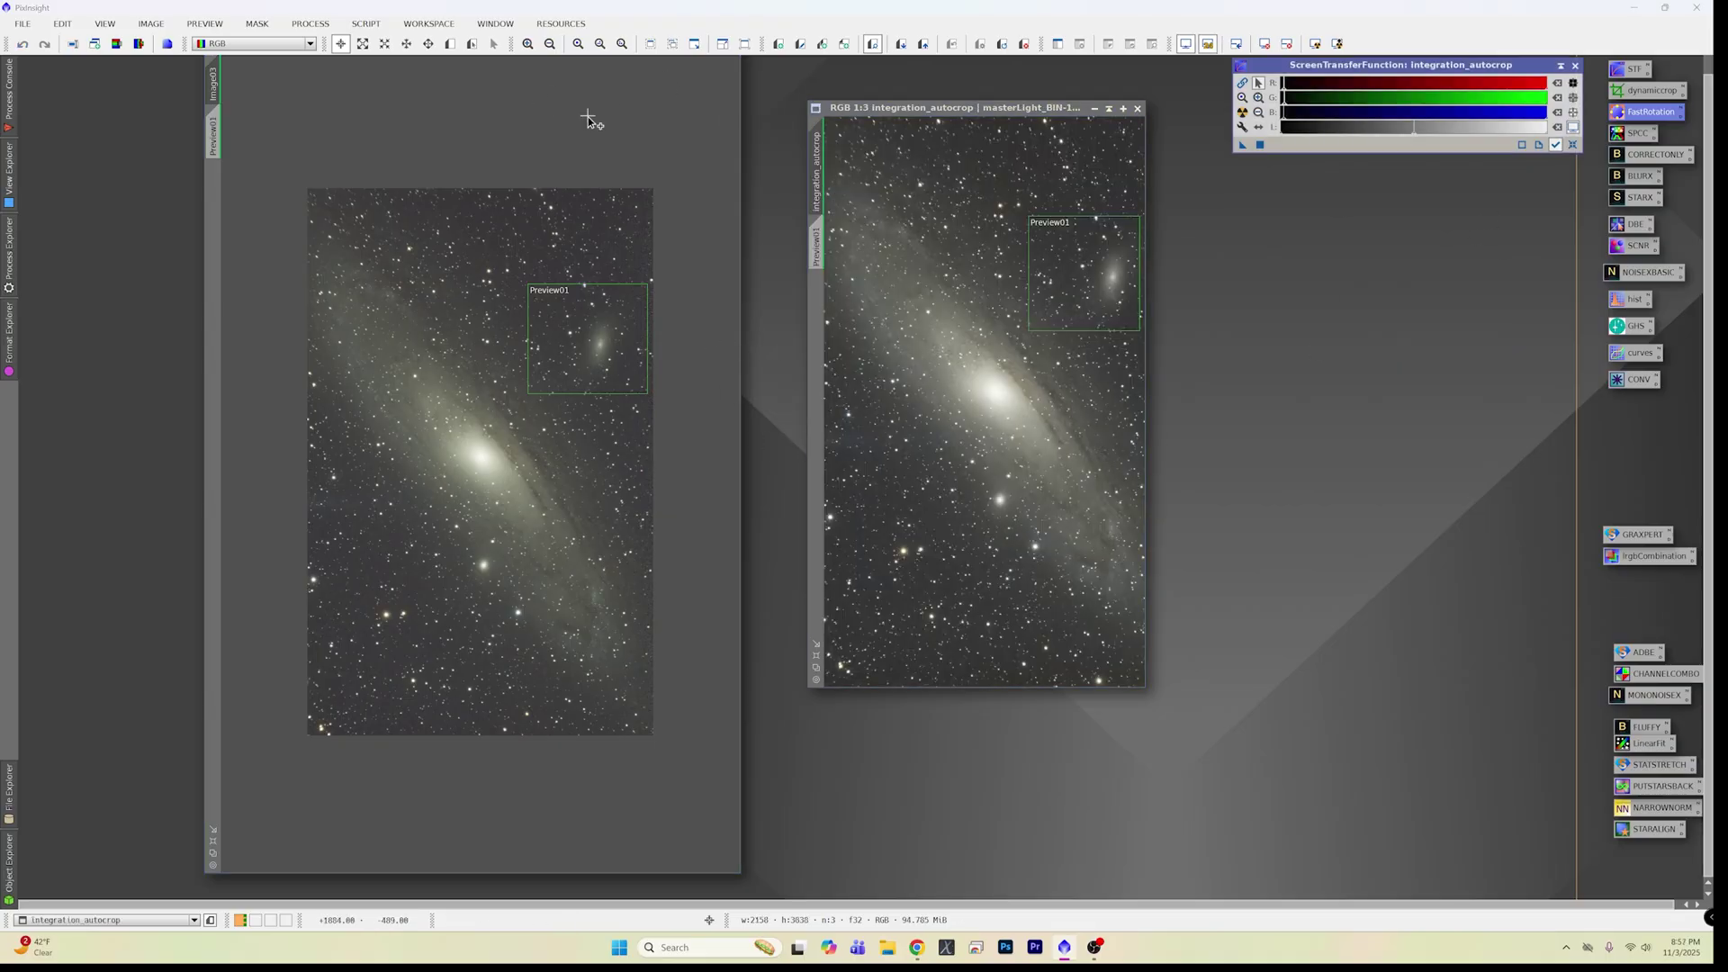
{"action": "left_click", "coordinate": [205, 25]}
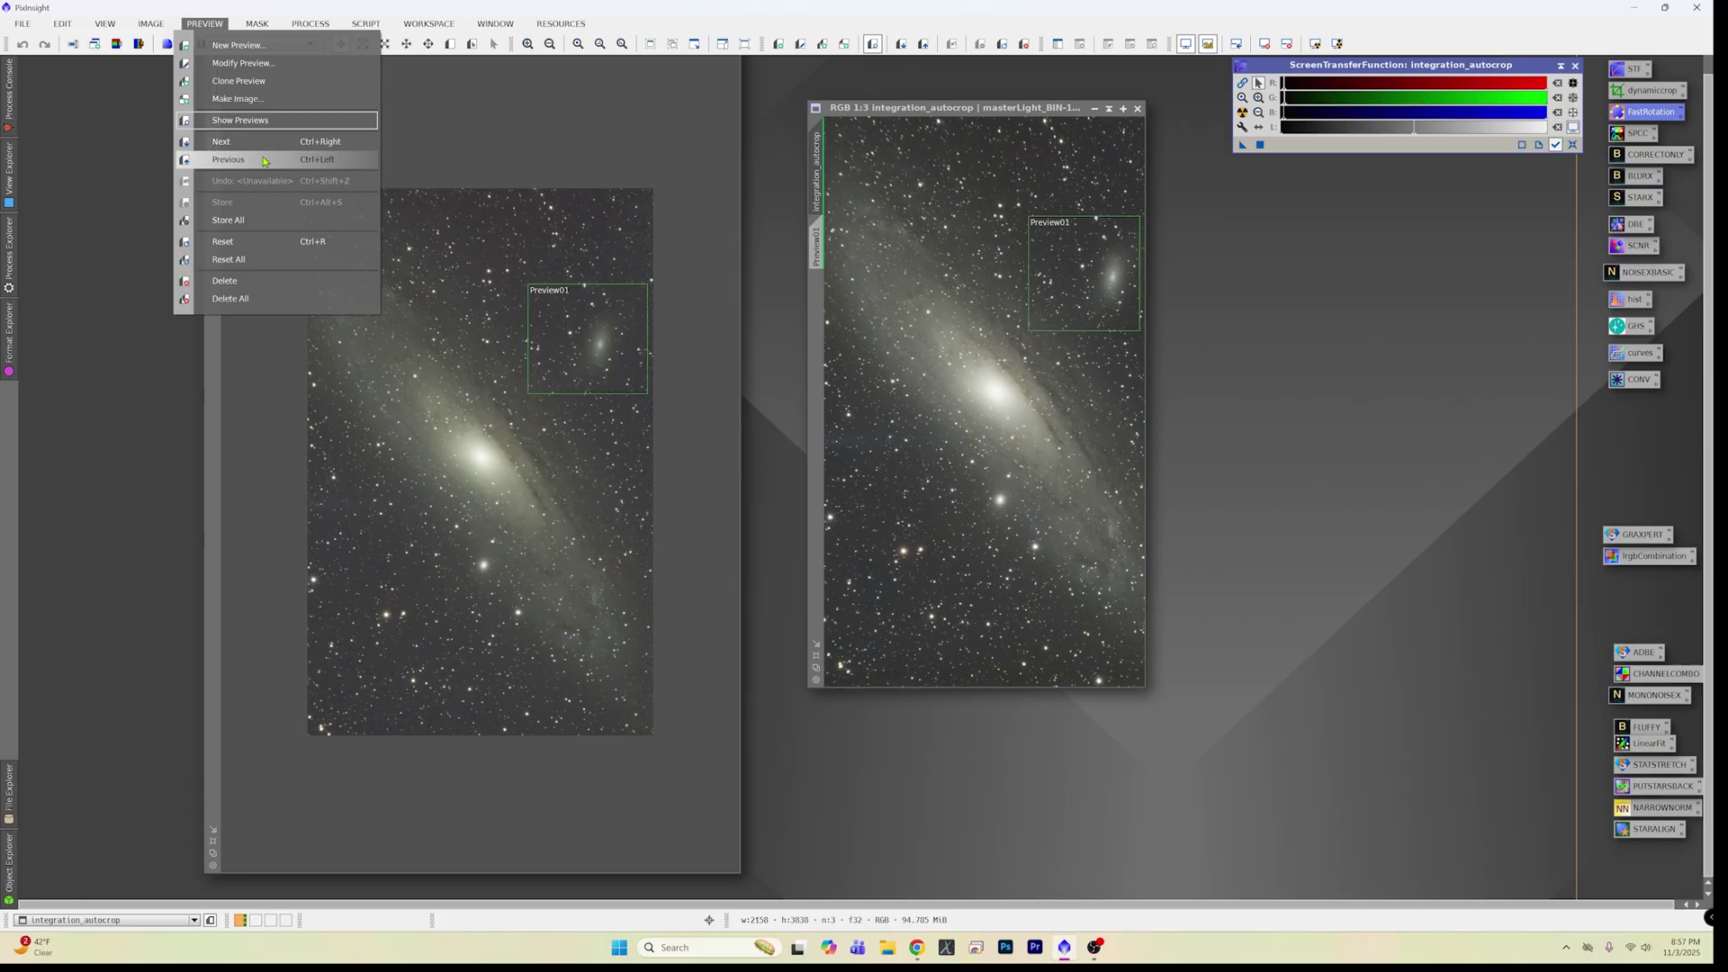
{"action": "left_click", "coordinate": [260, 283]}
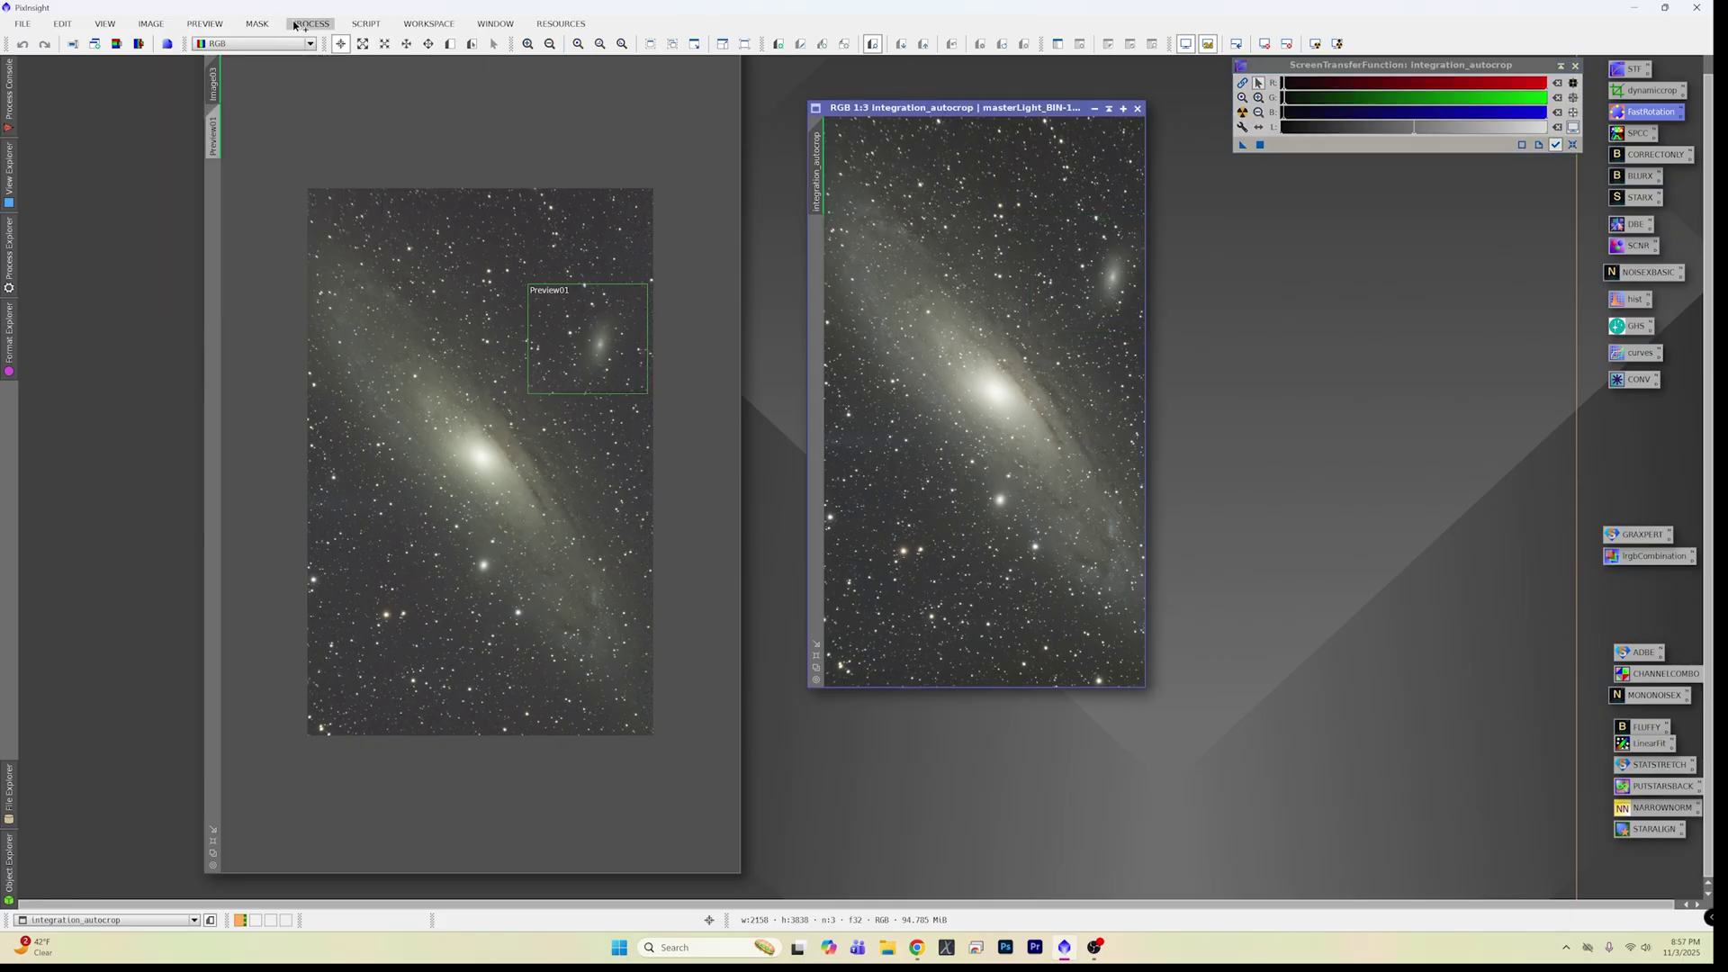
{"action": "left_click", "coordinate": [377, 148]}
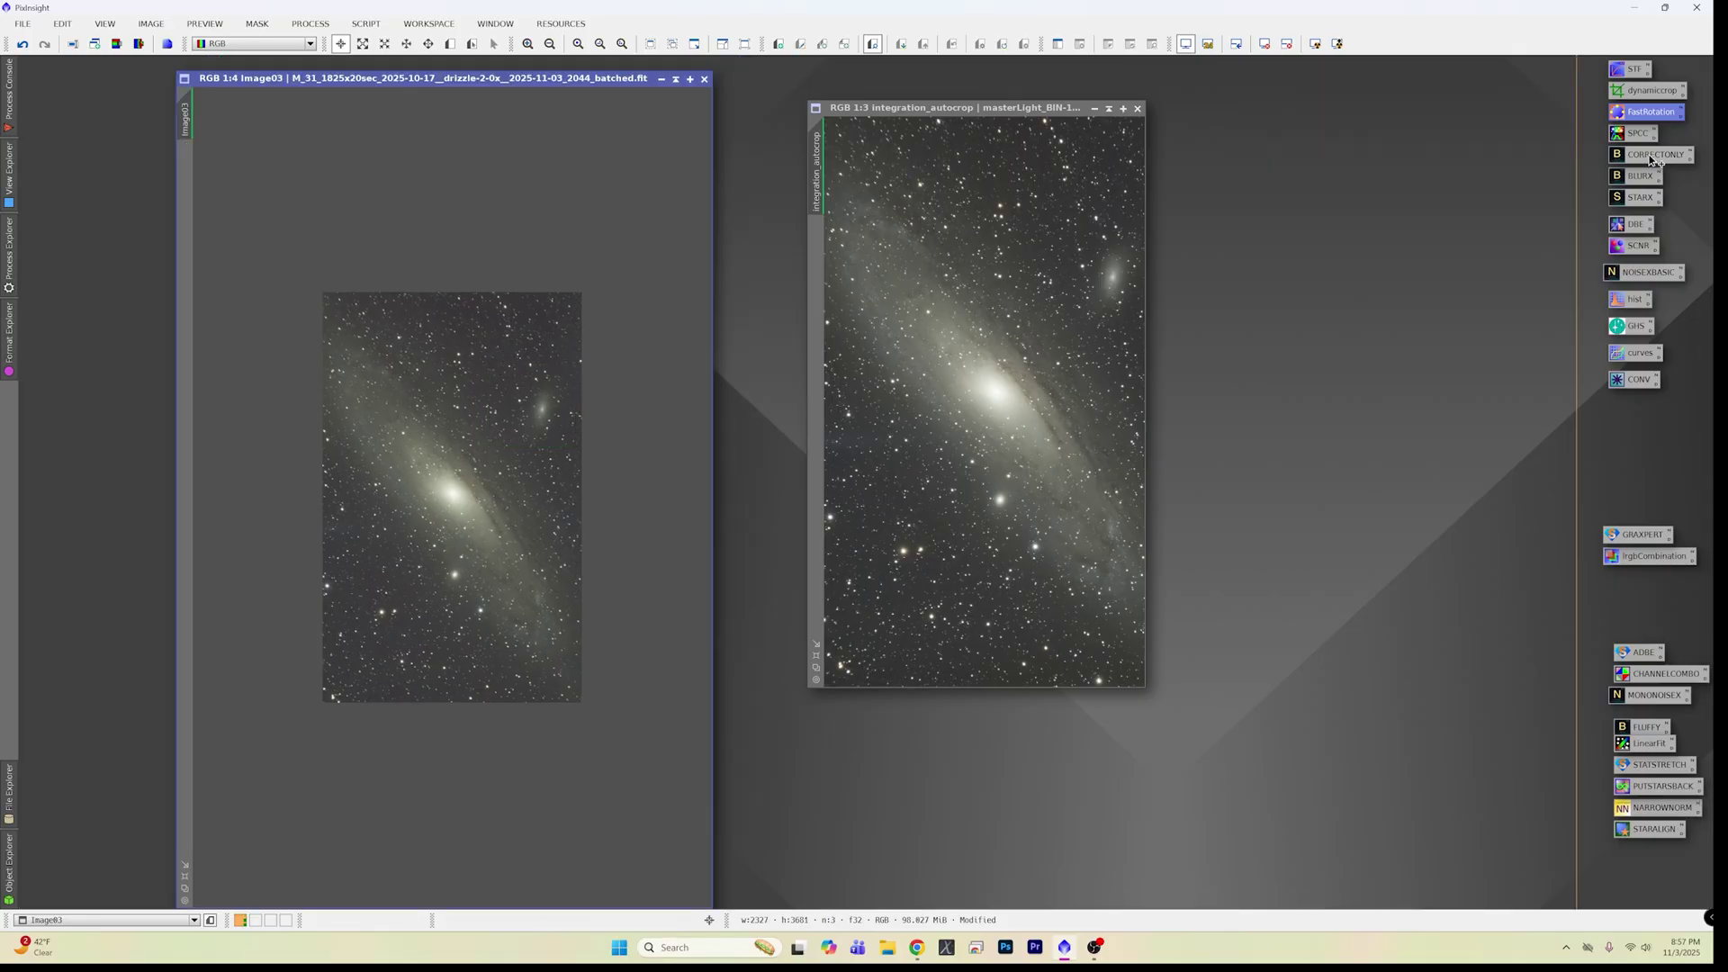
{"action": "left_click_drag", "start_coordinate": [1653, 155], "coordinate": [960, 303]}
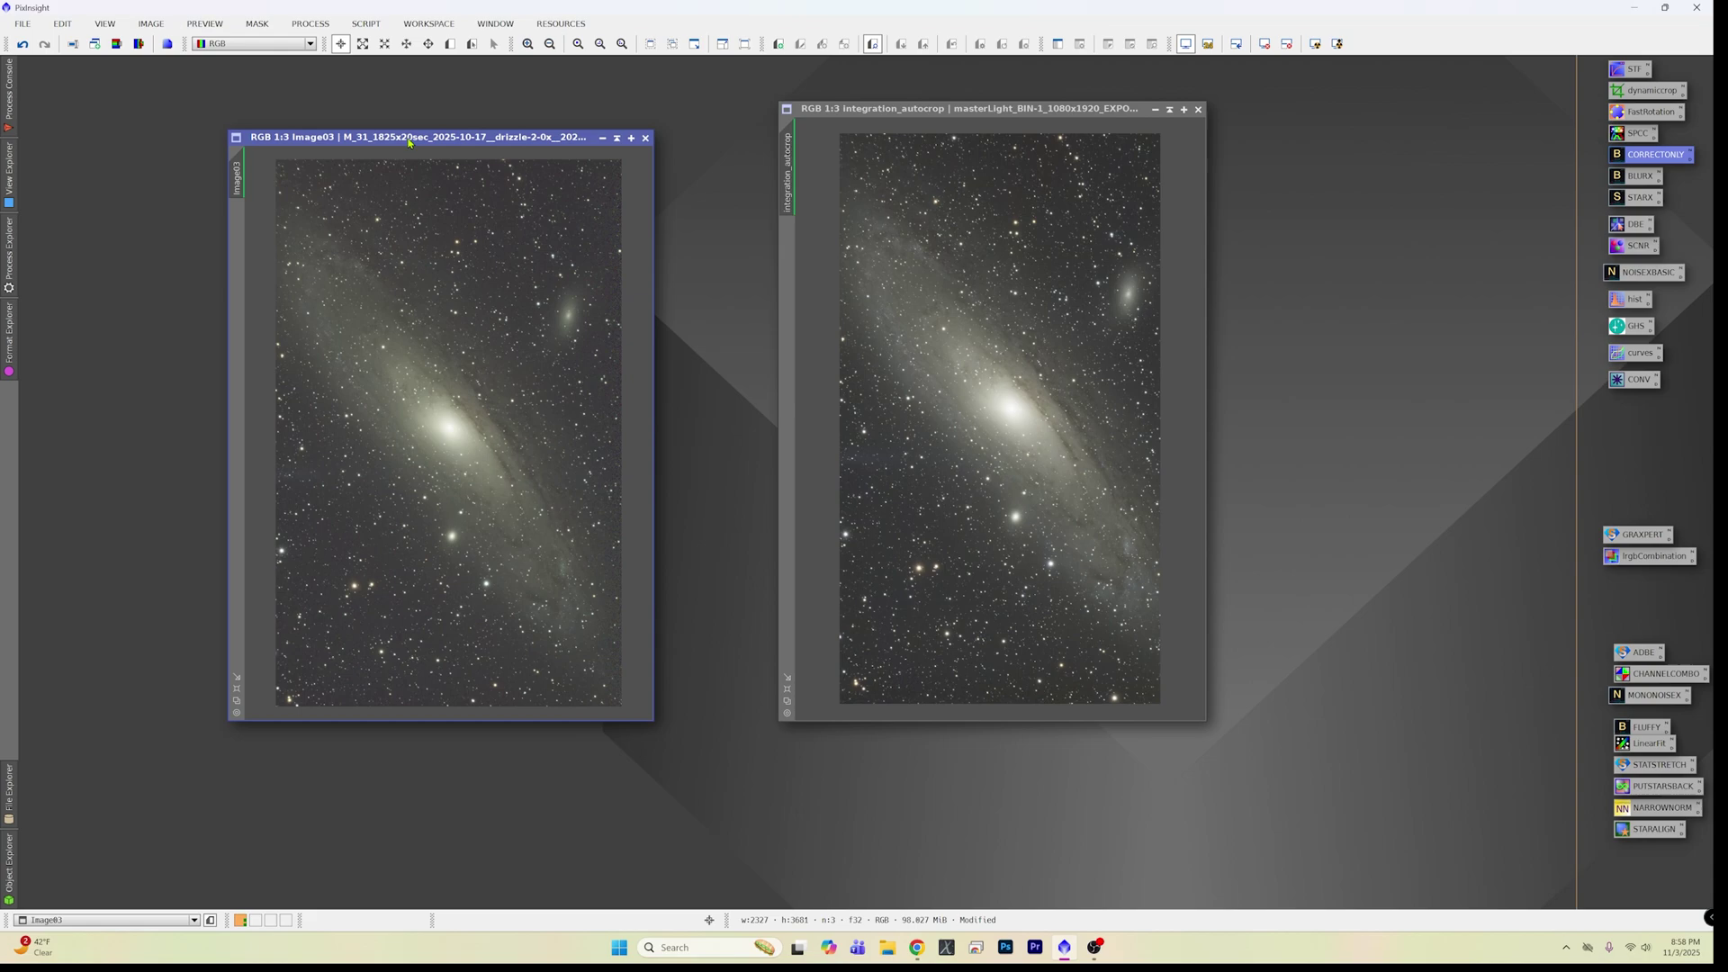
{"action": "left_click", "coordinate": [366, 24]}
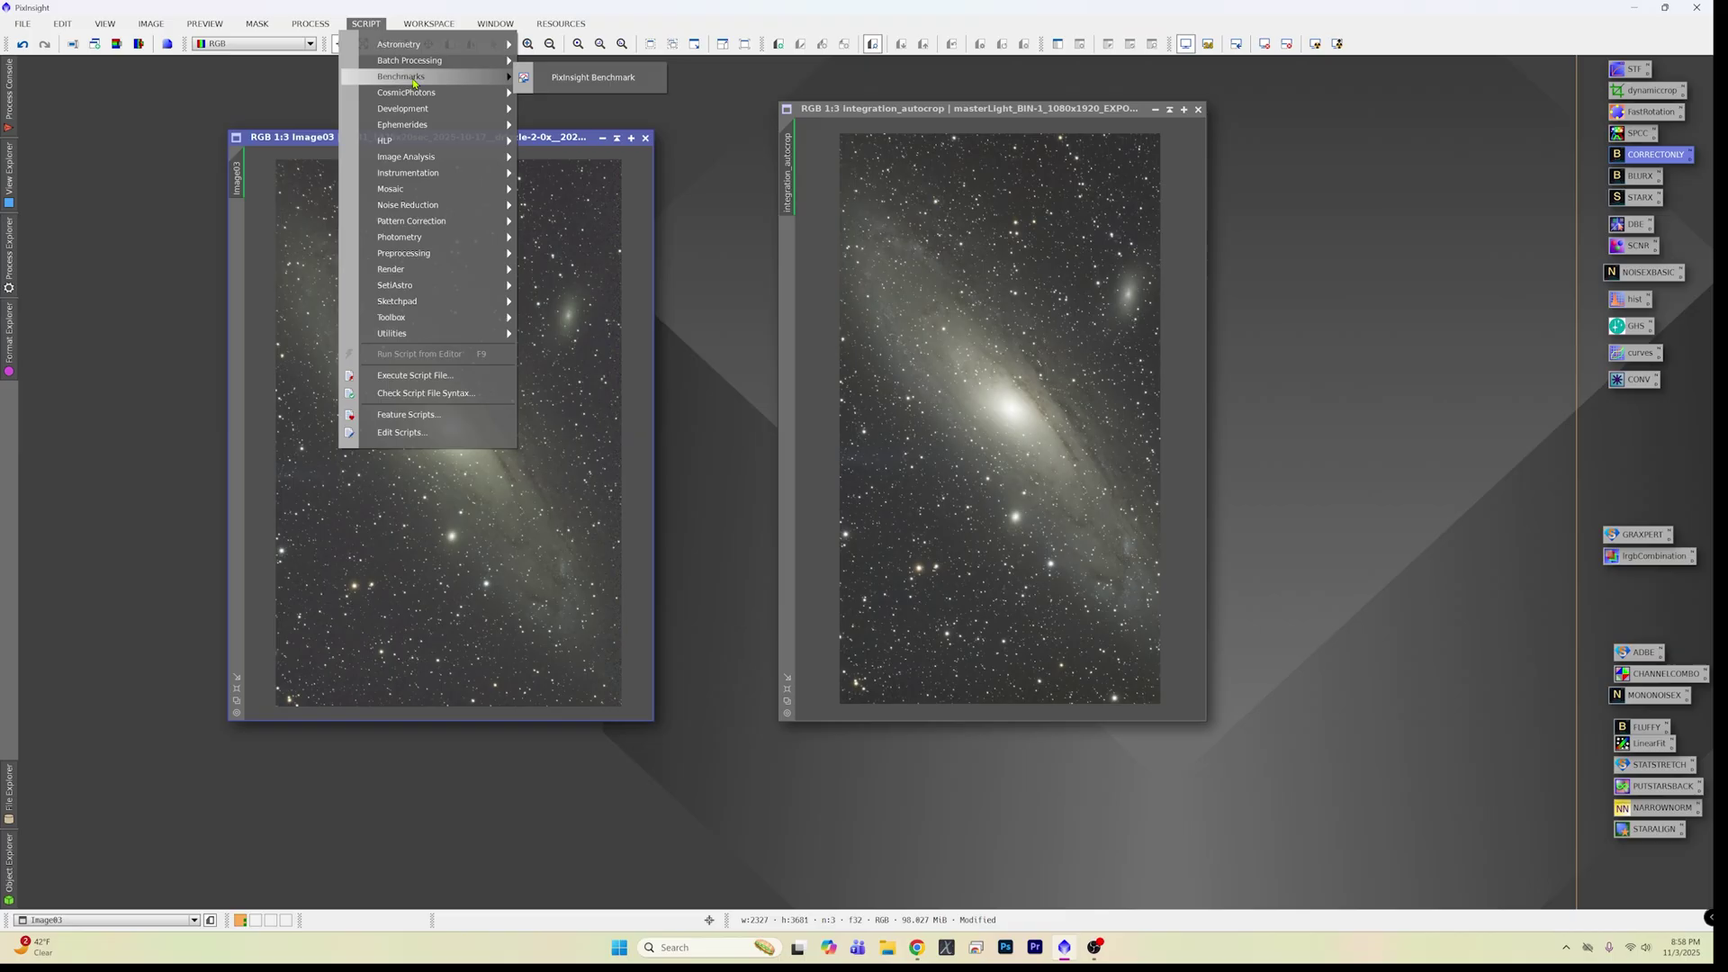
{"action": "mouse_move", "coordinate": [426, 82]}
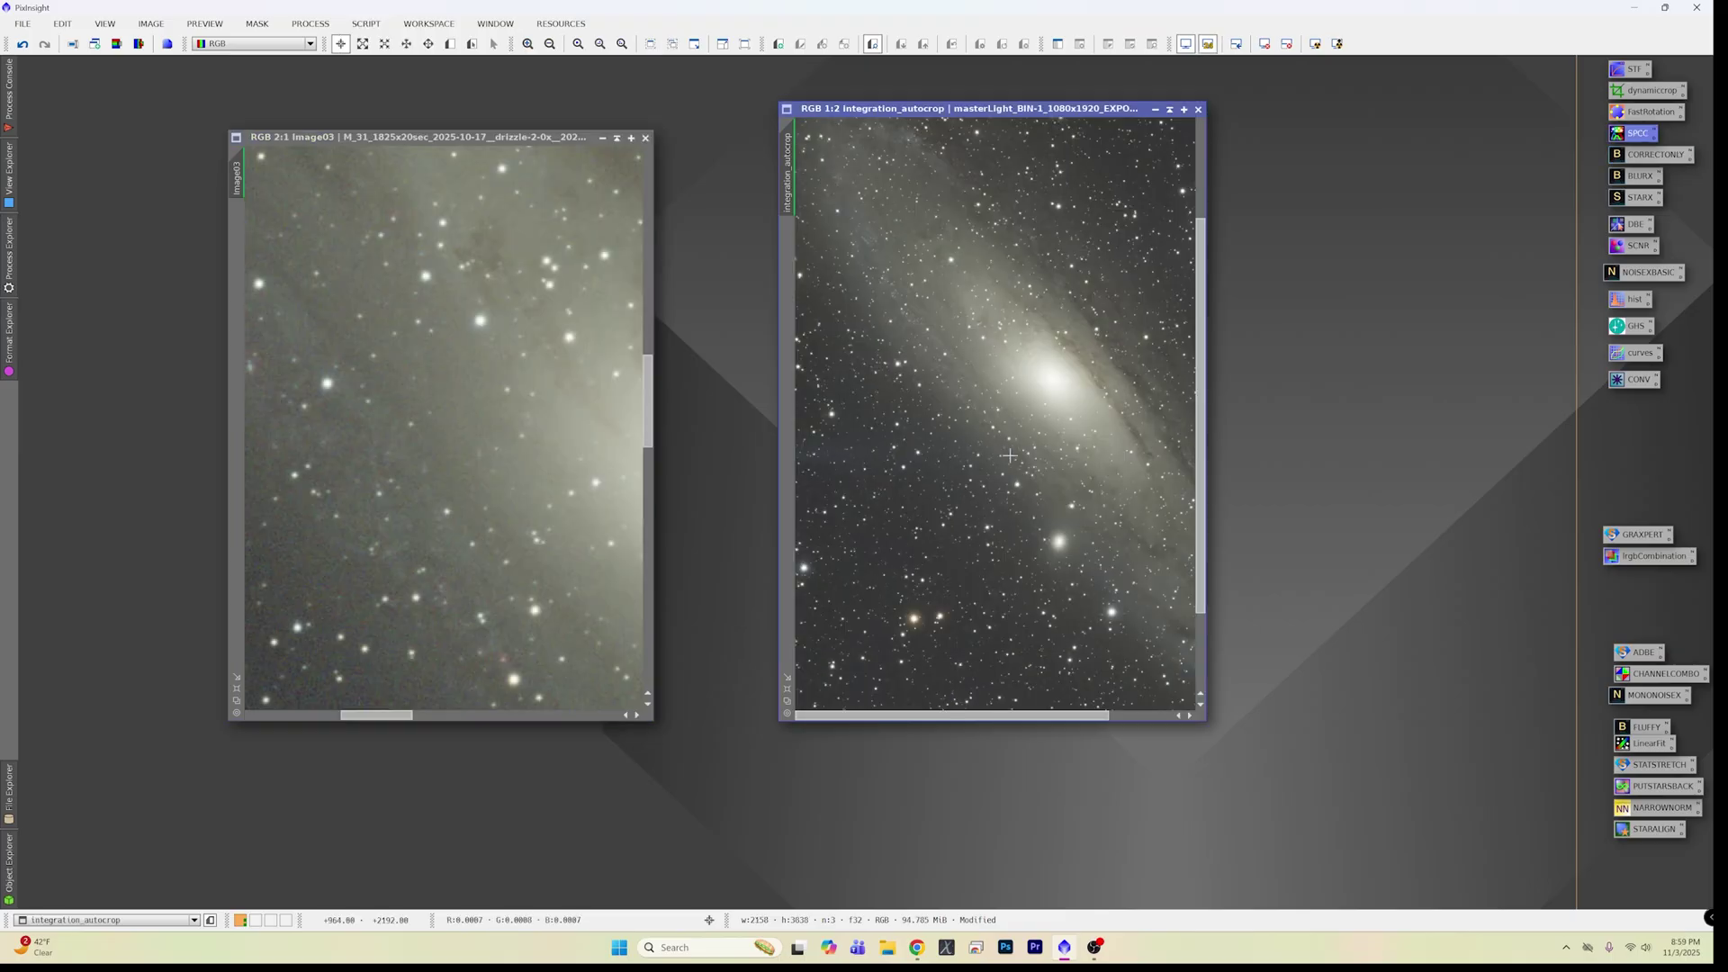
{"action": "scroll", "coordinate": [1009, 457], "scroll_direction": "down", "scroll_amount": 2}
{"action": "scroll", "coordinate": [1008, 457], "scroll_direction": "up", "scroll_amount": 1}
{"action": "scroll", "coordinate": [454, 455], "scroll_direction": "up", "scroll_amount": 1}
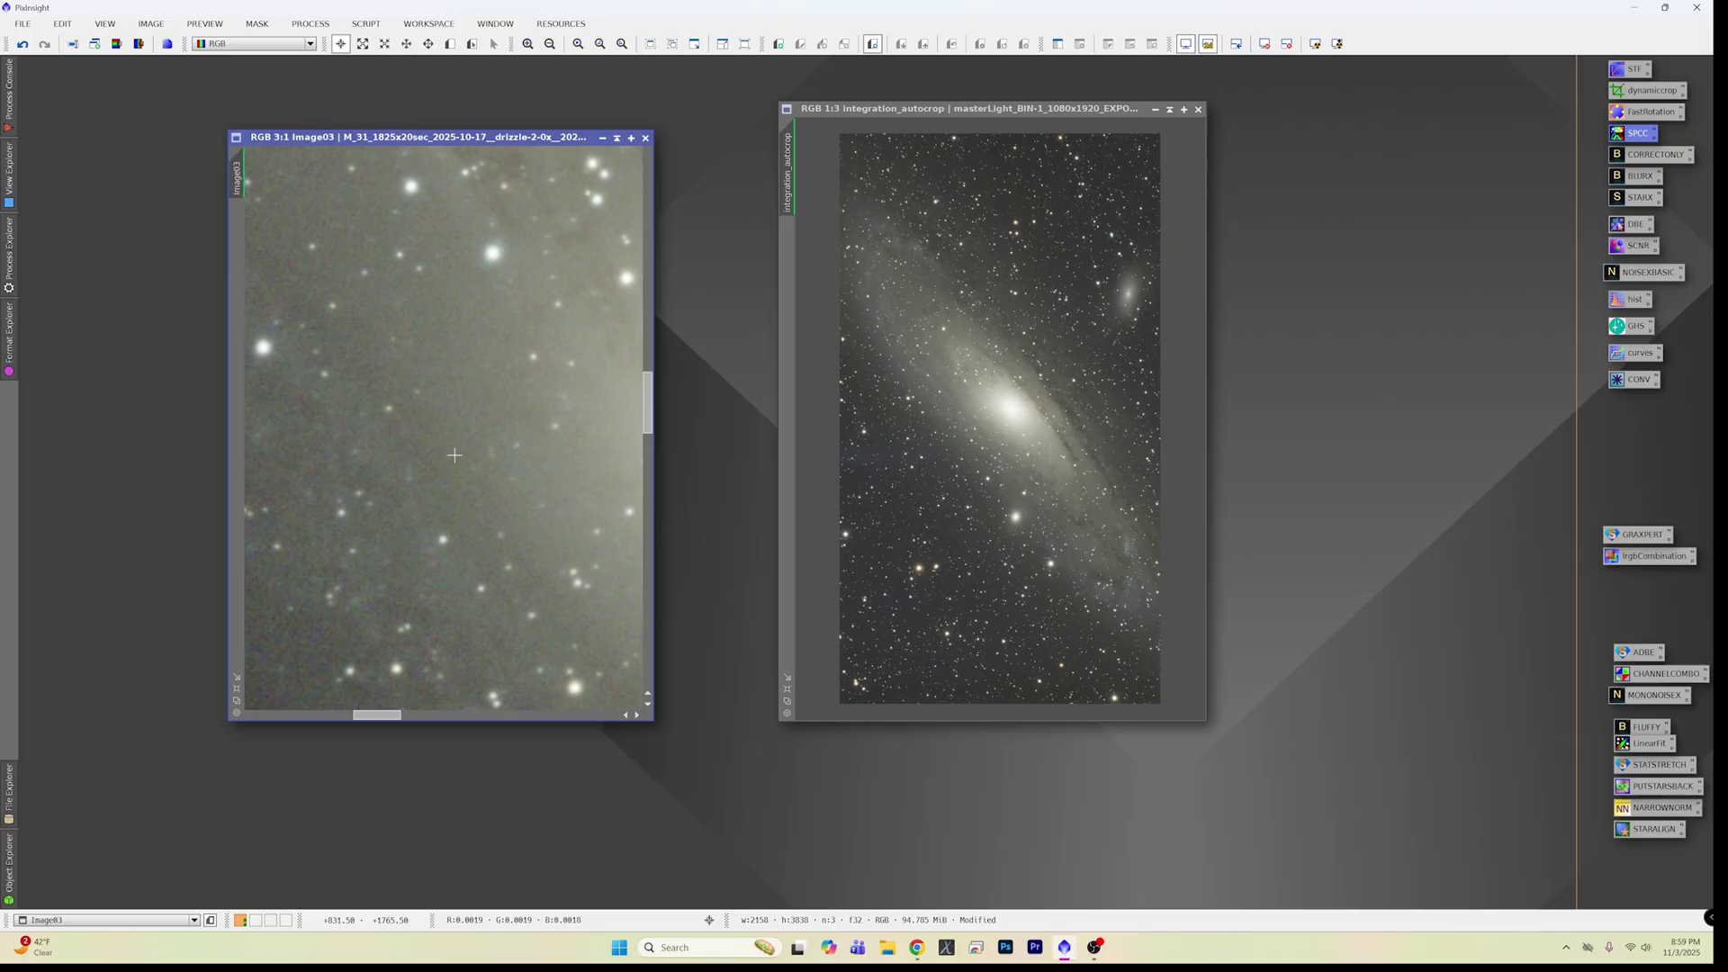
{"action": "scroll", "coordinate": [459, 454], "scroll_direction": "down", "scroll_amount": 3}
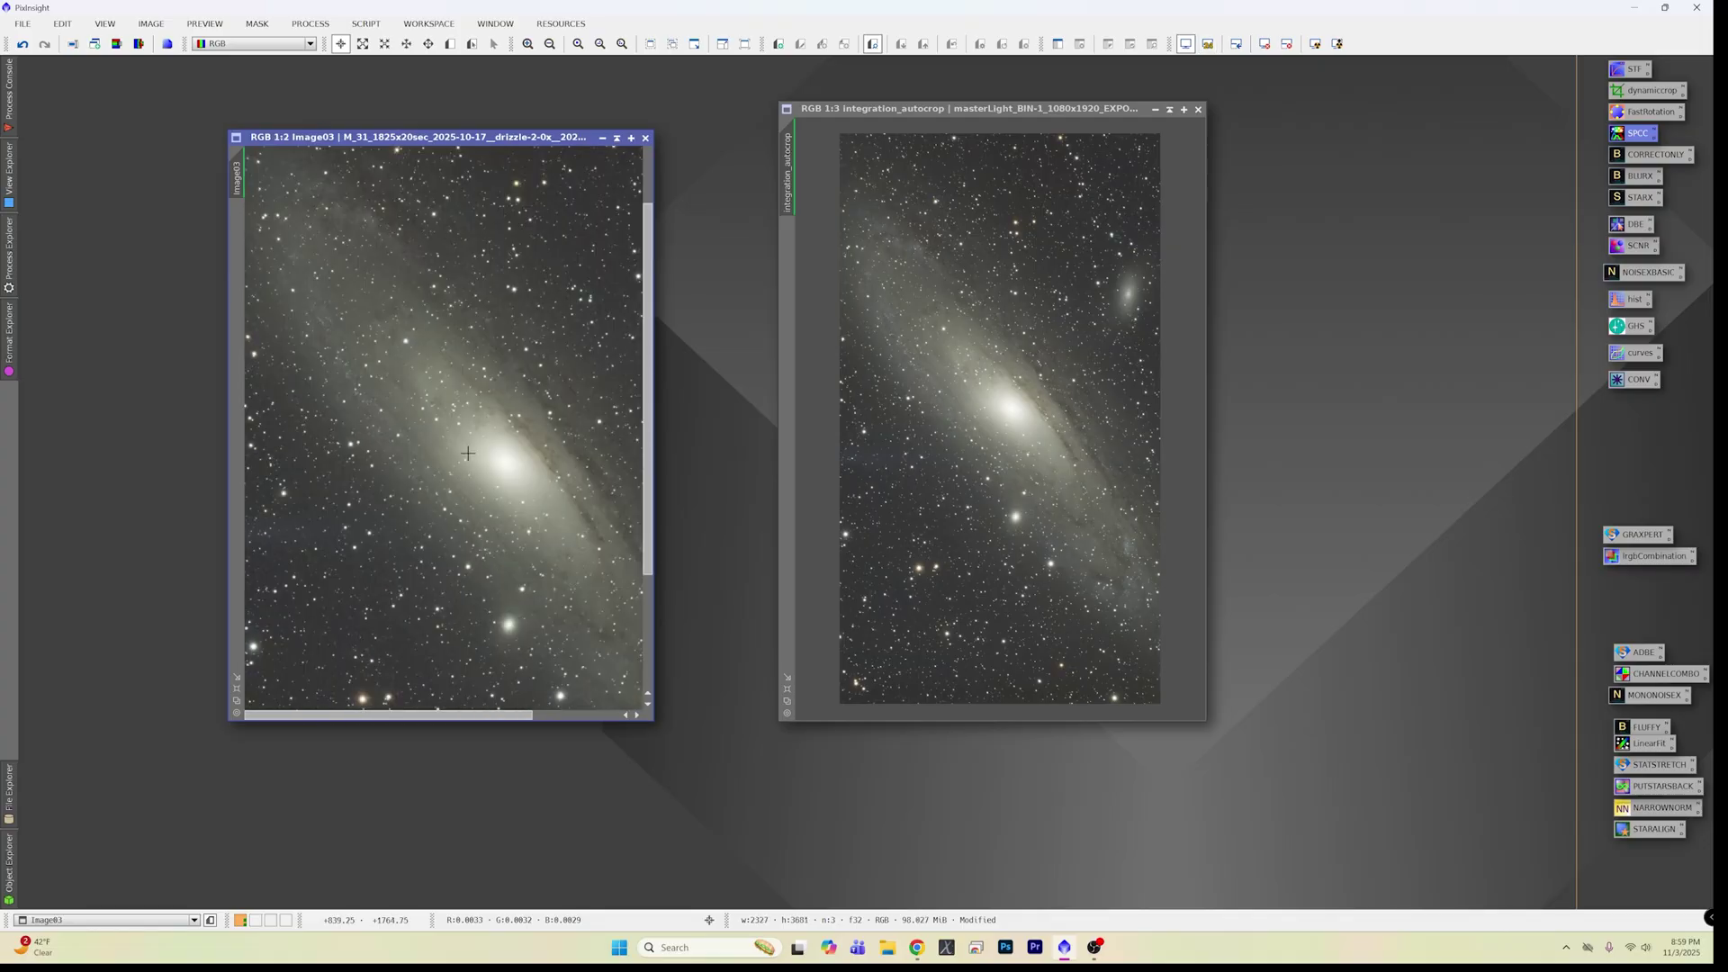
{"action": "scroll", "coordinate": [468, 452], "scroll_direction": "down", "scroll_amount": 1}
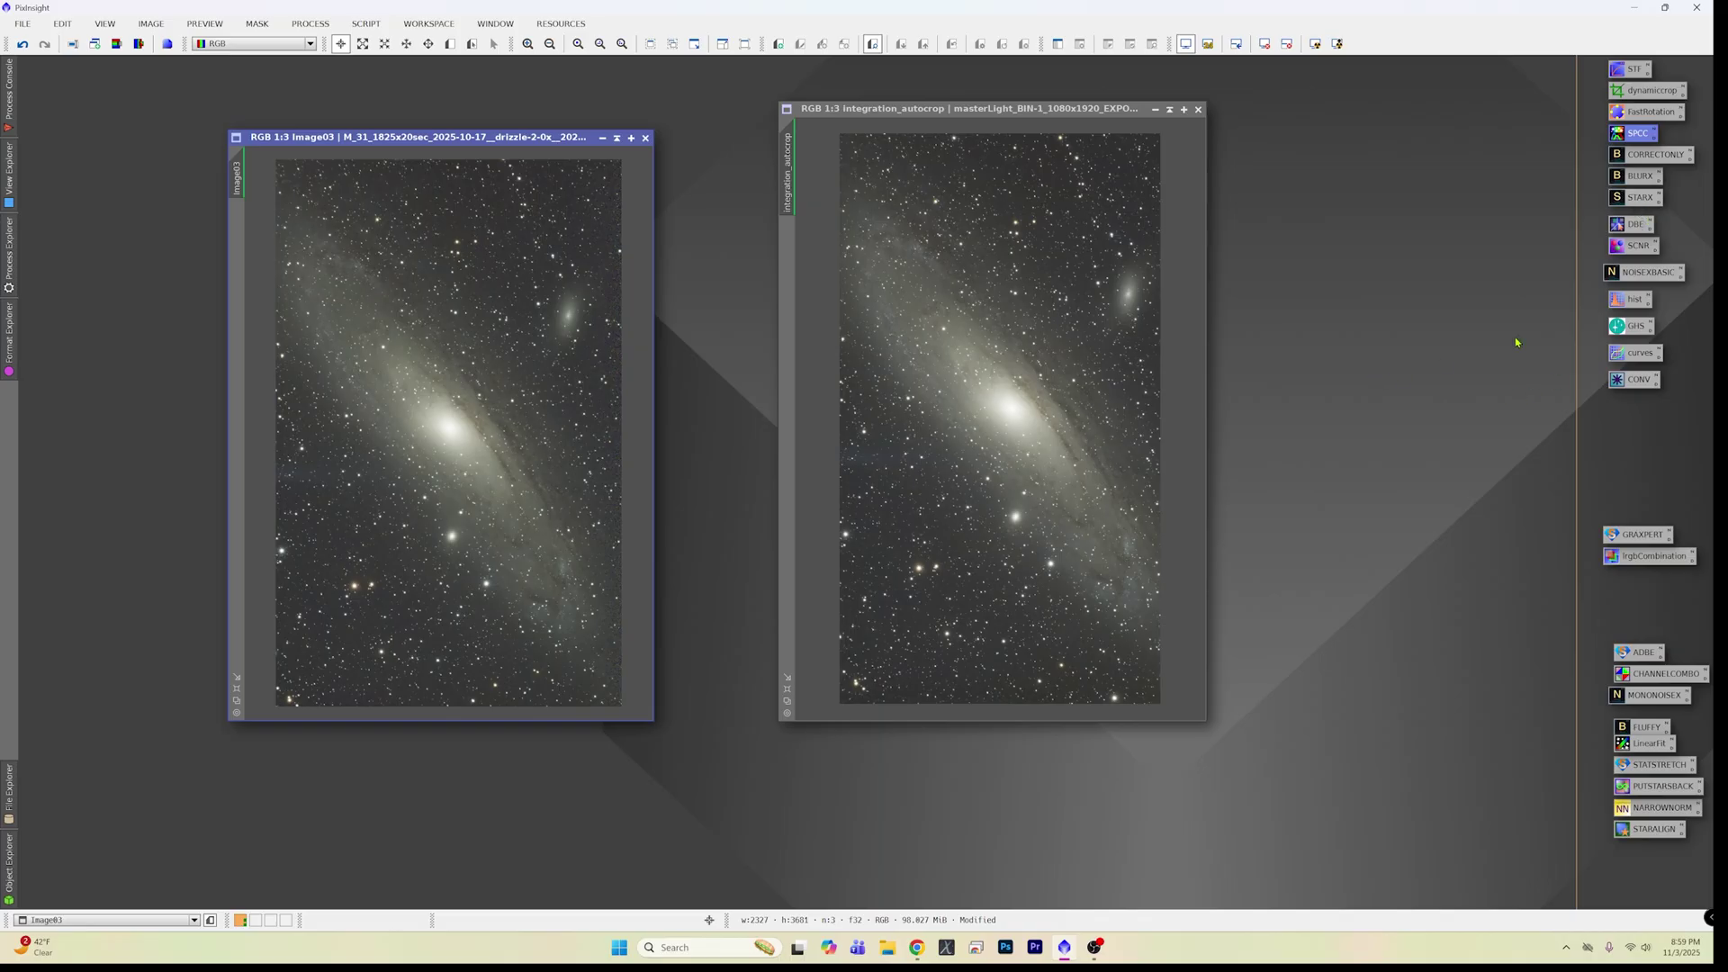
Apply the NOISEXBASIC NoiseXTerminator instance at 0.75 denoise to Image03.
{"action": "double_click", "coordinate": [1641, 275]}
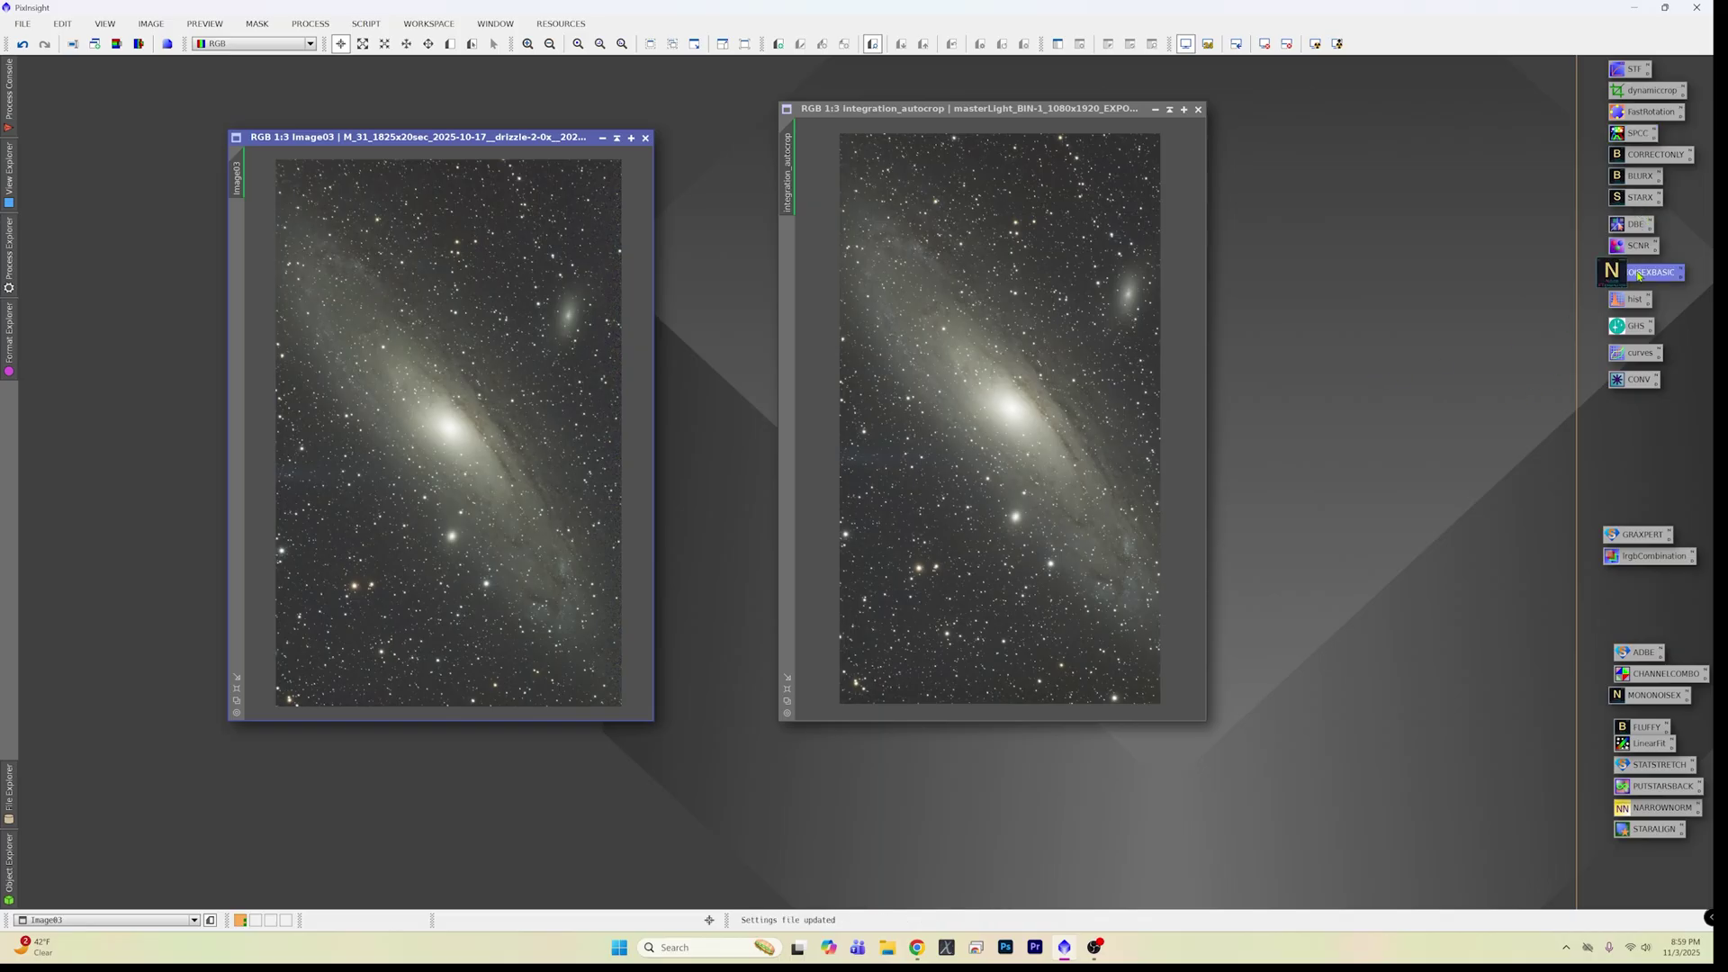
{"action": "left_click_drag", "start_coordinate": [1294, 205], "coordinate": [1397, 168]}
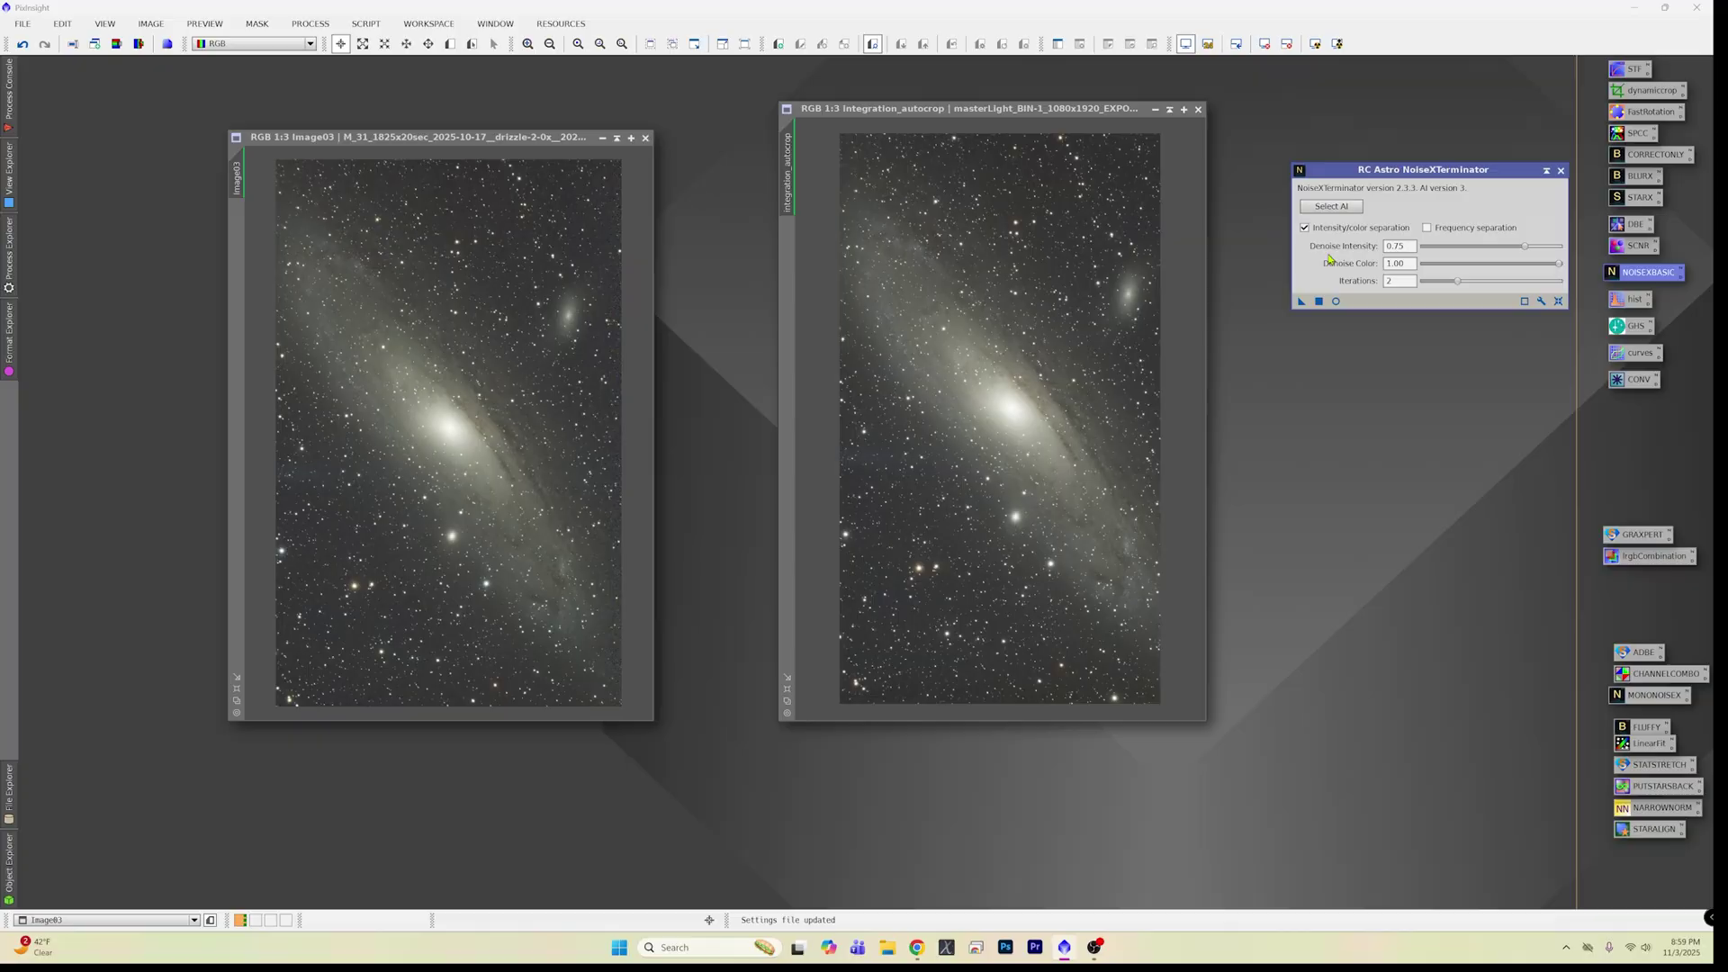
{"action": "left_click_drag", "start_coordinate": [1300, 300], "coordinate": [394, 362]}
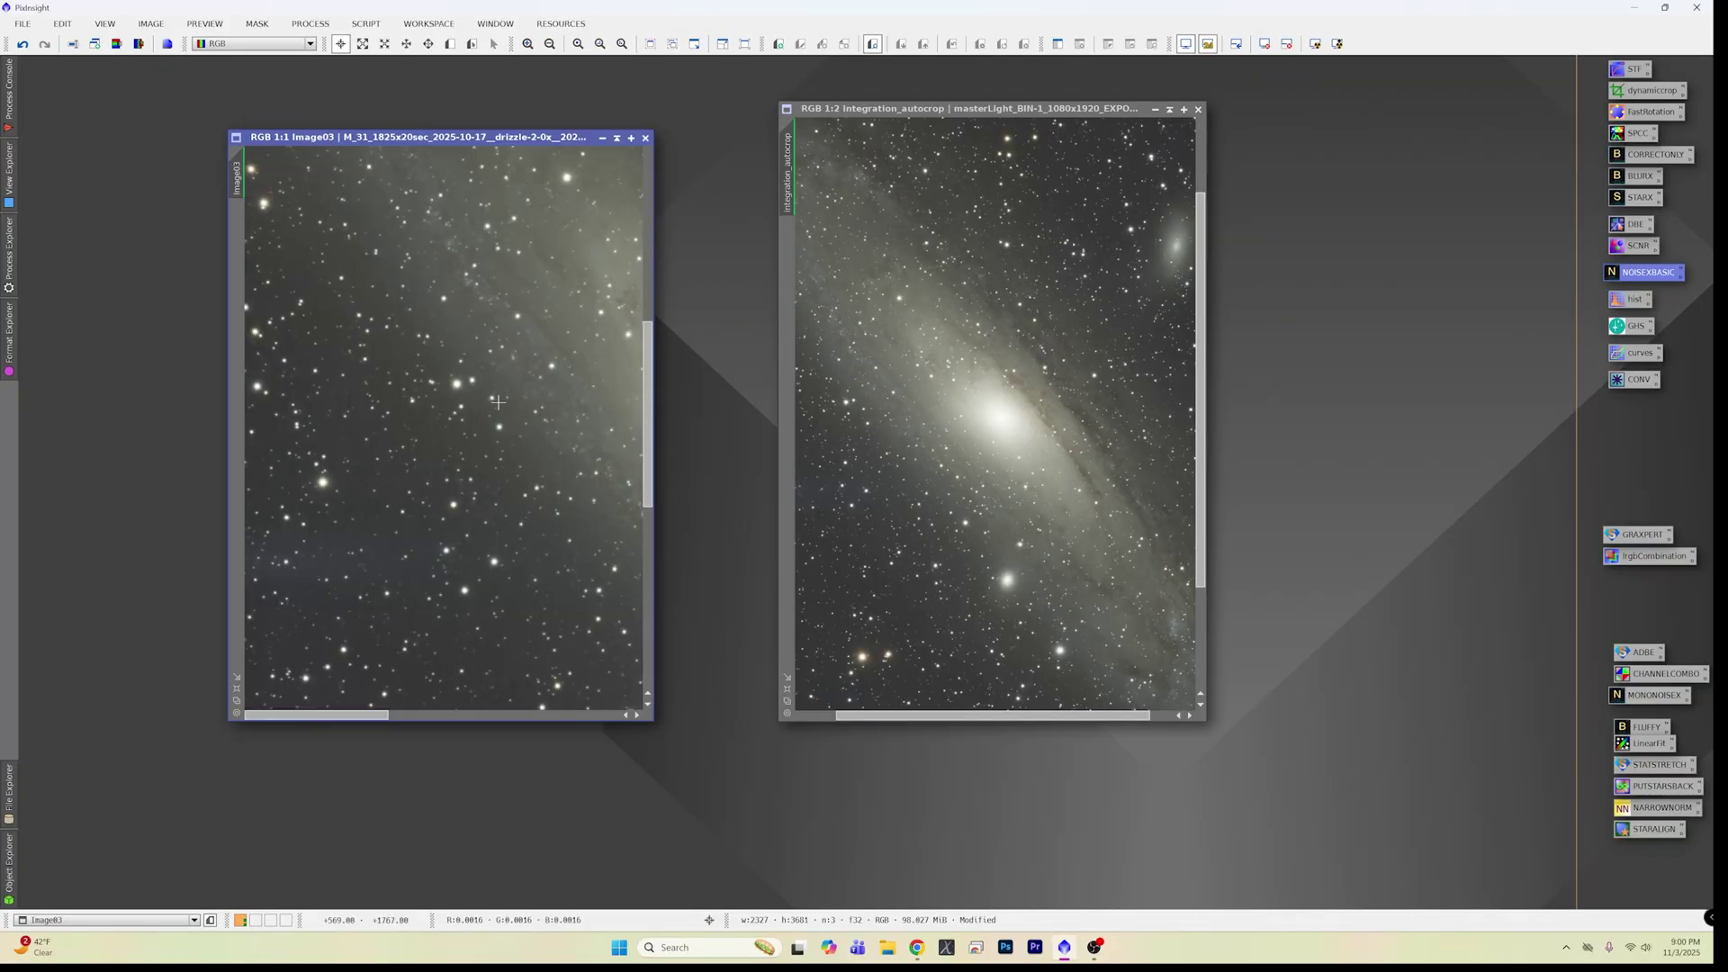
Zoom and pan both stacks to inspect the noise reduction.
{"action": "scroll", "coordinate": [446, 462], "scroll_direction": "up", "scroll_amount": 2}
{"action": "scroll", "coordinate": [445, 463], "scroll_direction": "down", "scroll_amount": 1}
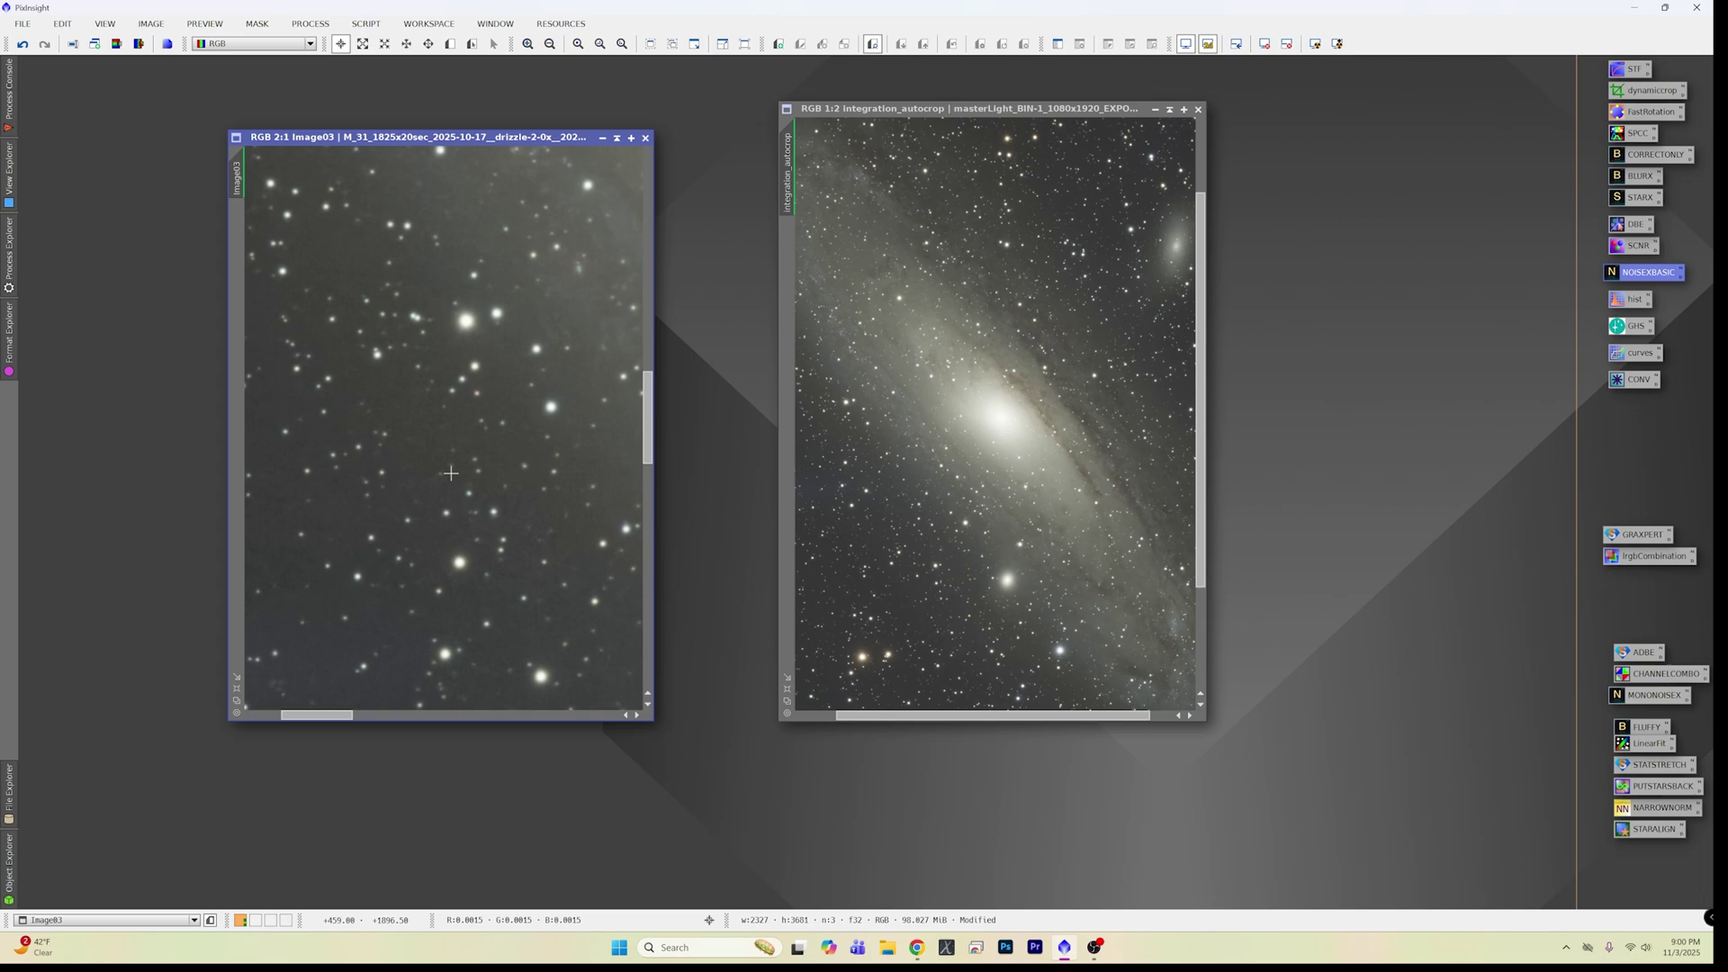
{"action": "scroll", "coordinate": [450, 472], "scroll_direction": "down", "scroll_amount": 3}
{"action": "scroll", "coordinate": [450, 473], "scroll_direction": "up", "scroll_amount": 2}
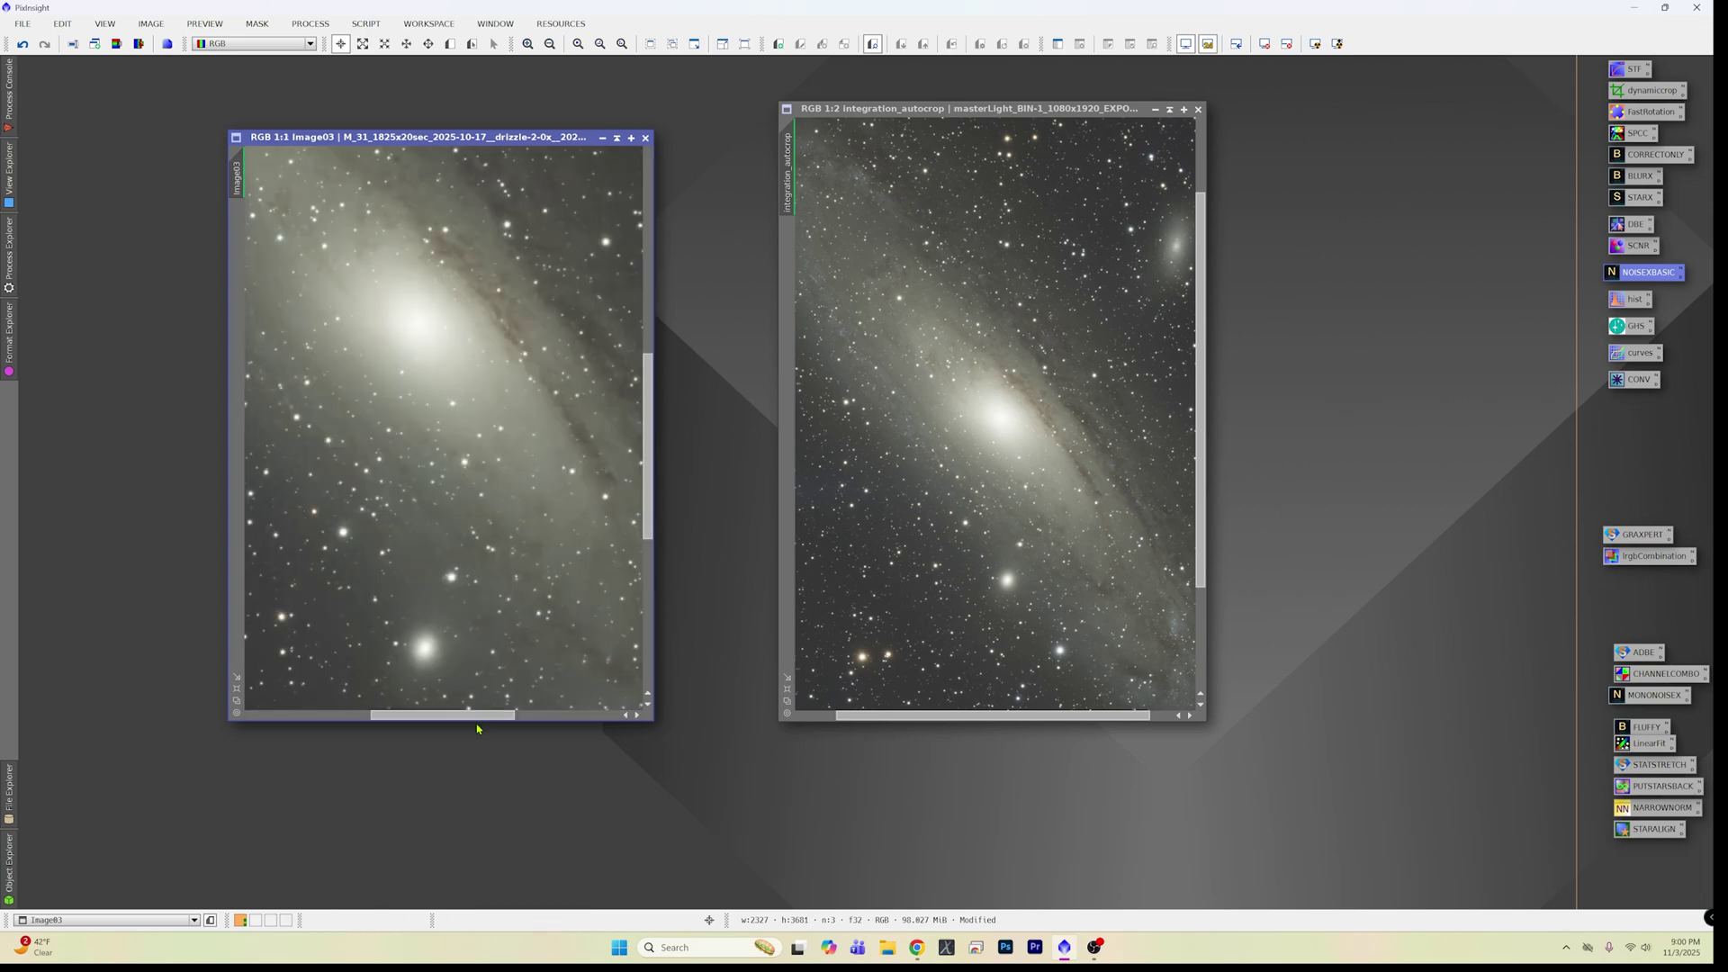
{"action": "left_click_drag", "start_coordinate": [477, 715], "coordinate": [582, 715]}
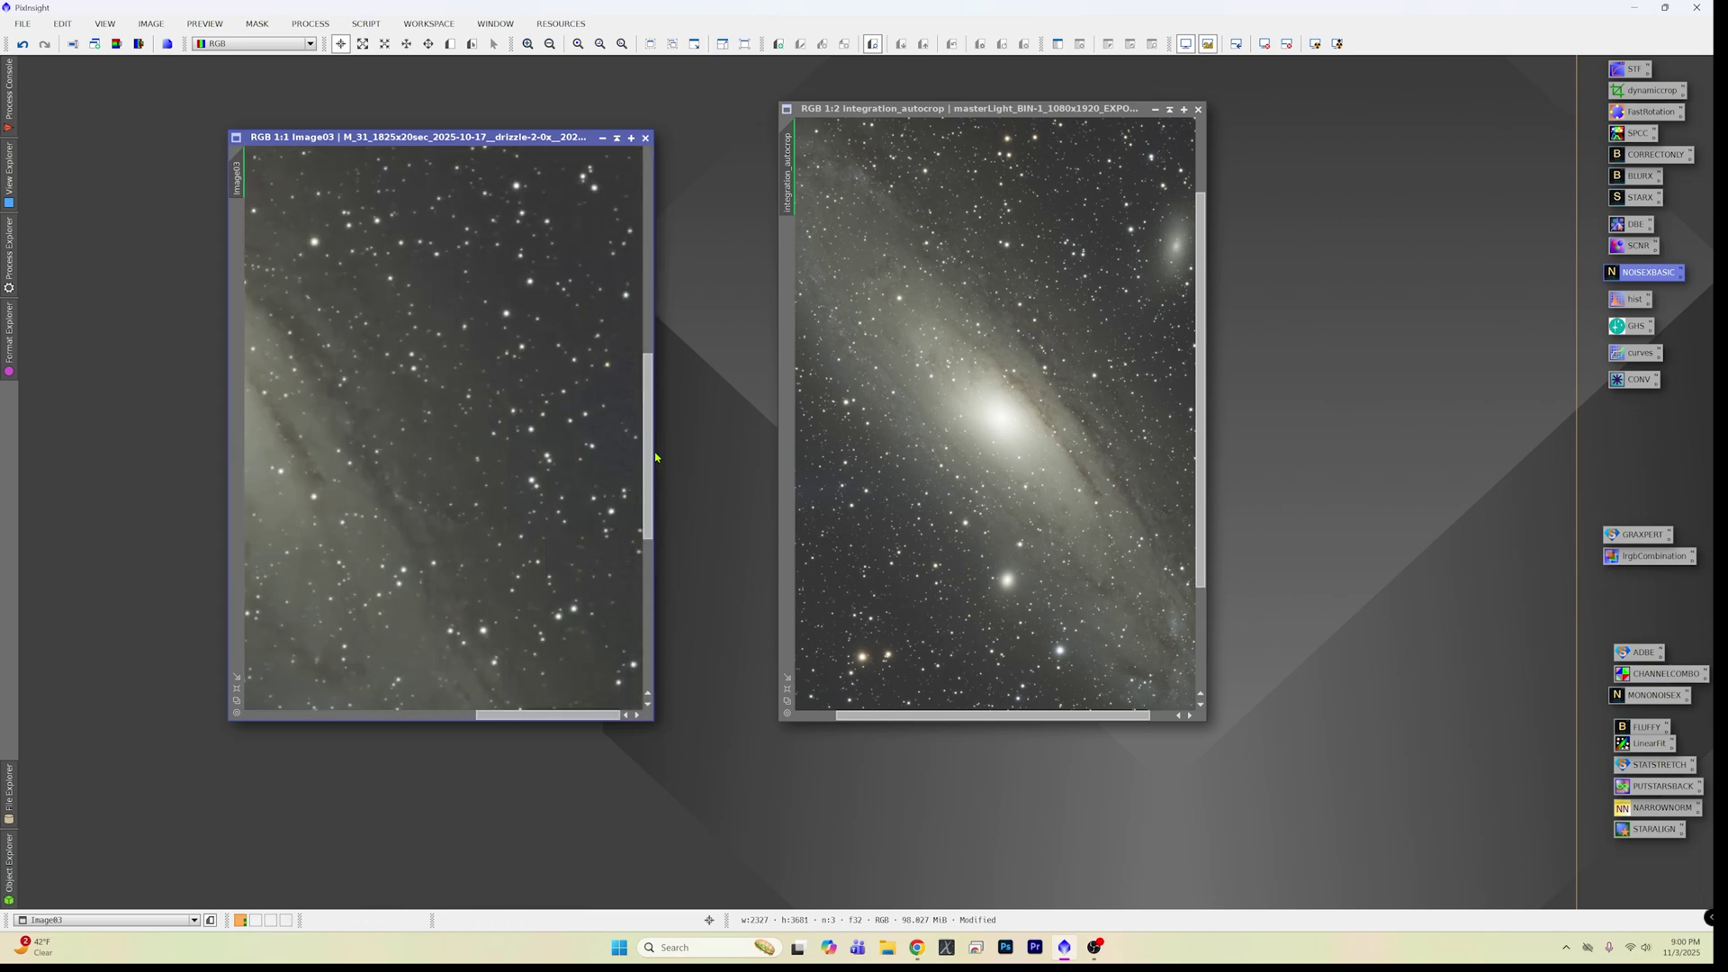
{"action": "left_click_drag", "start_coordinate": [655, 458], "coordinate": [650, 335]}
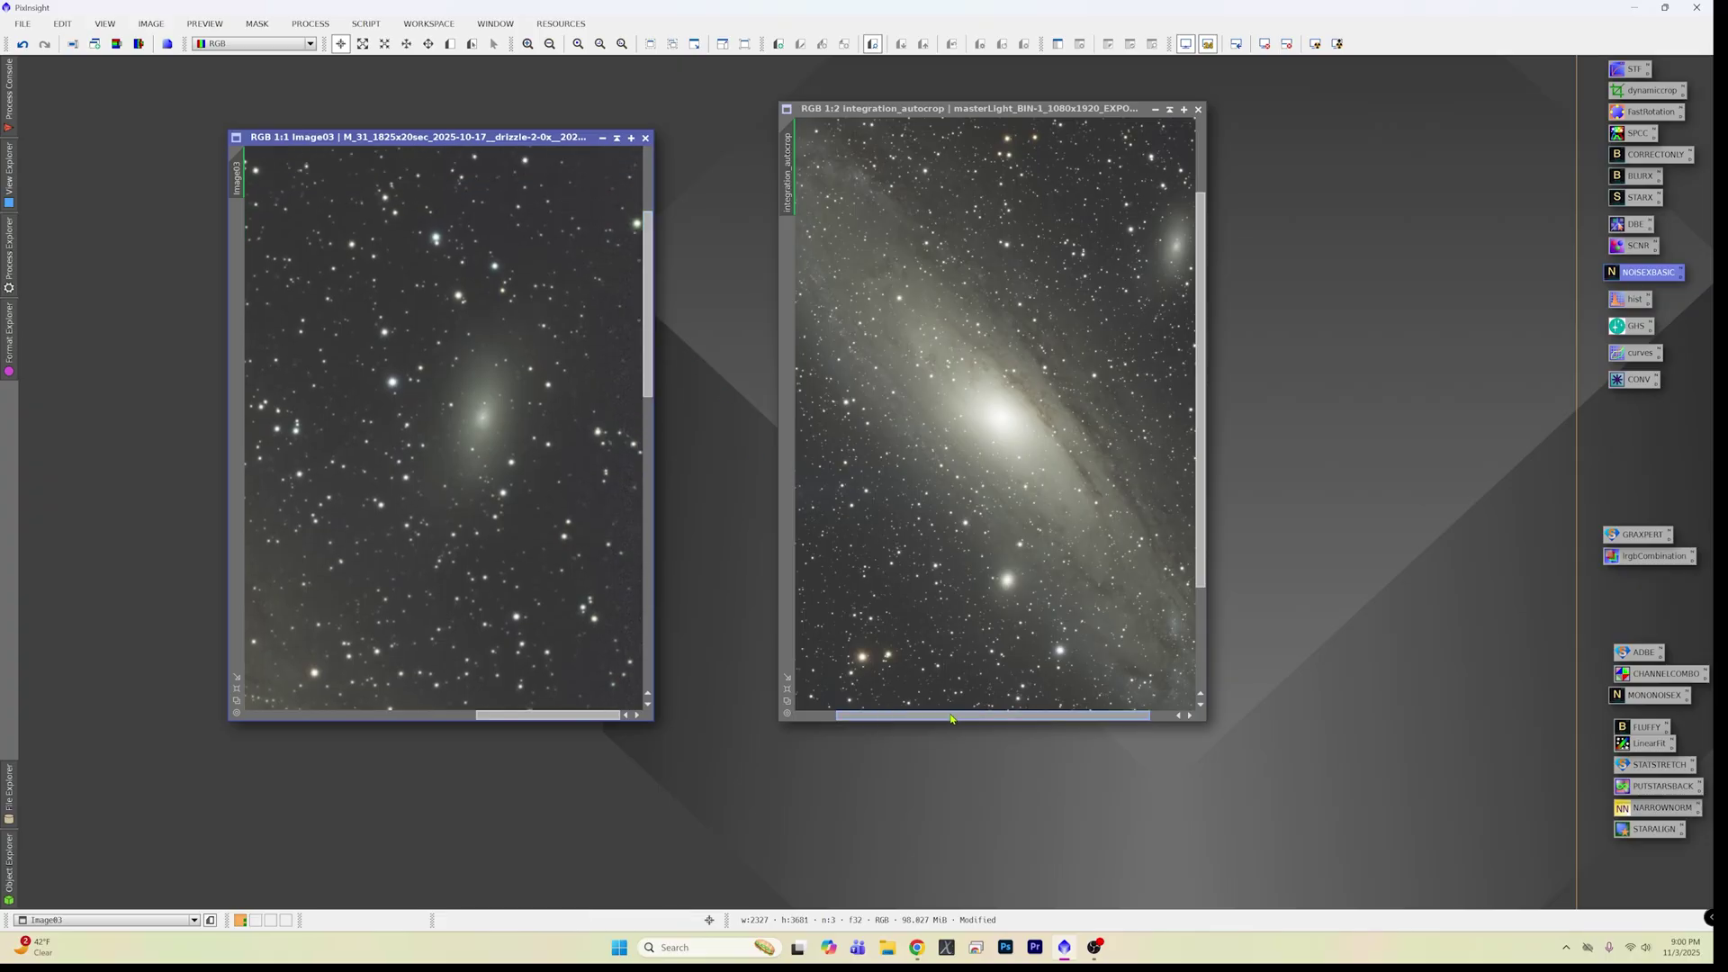
{"action": "left_click_drag", "start_coordinate": [951, 717], "coordinate": [911, 717]}
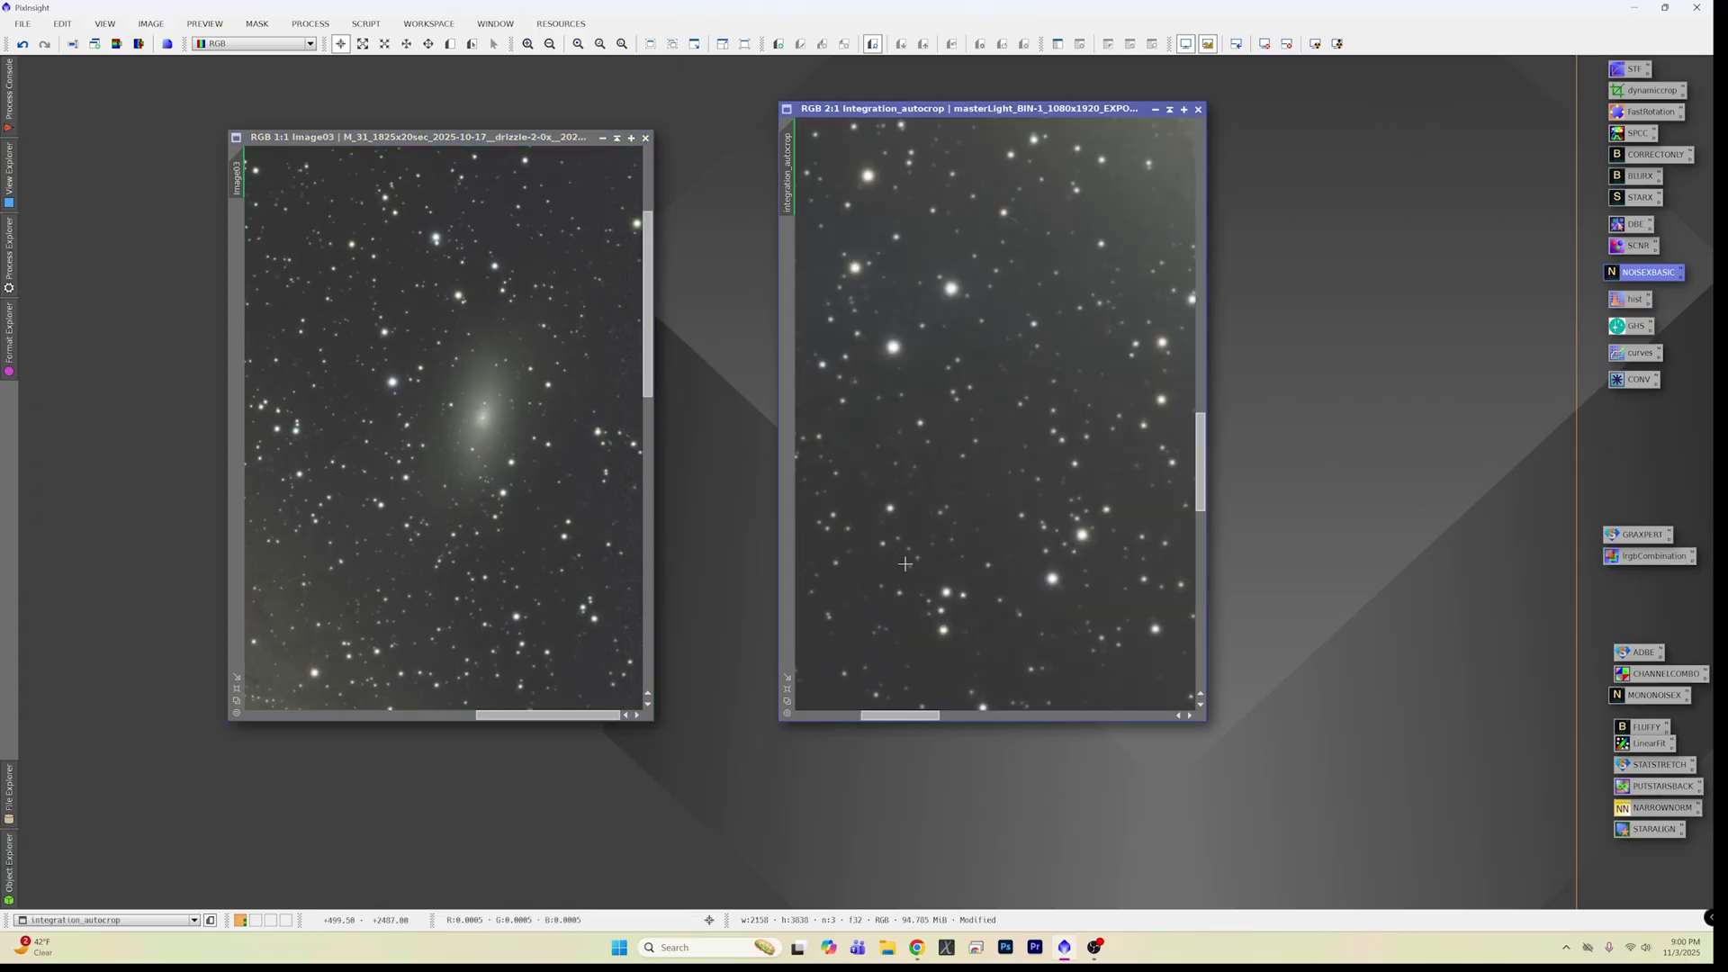
{"action": "scroll", "coordinate": [905, 564], "scroll_direction": "up", "scroll_amount": 1}
{"action": "scroll", "coordinate": [928, 562], "scroll_direction": "up", "scroll_amount": 1}
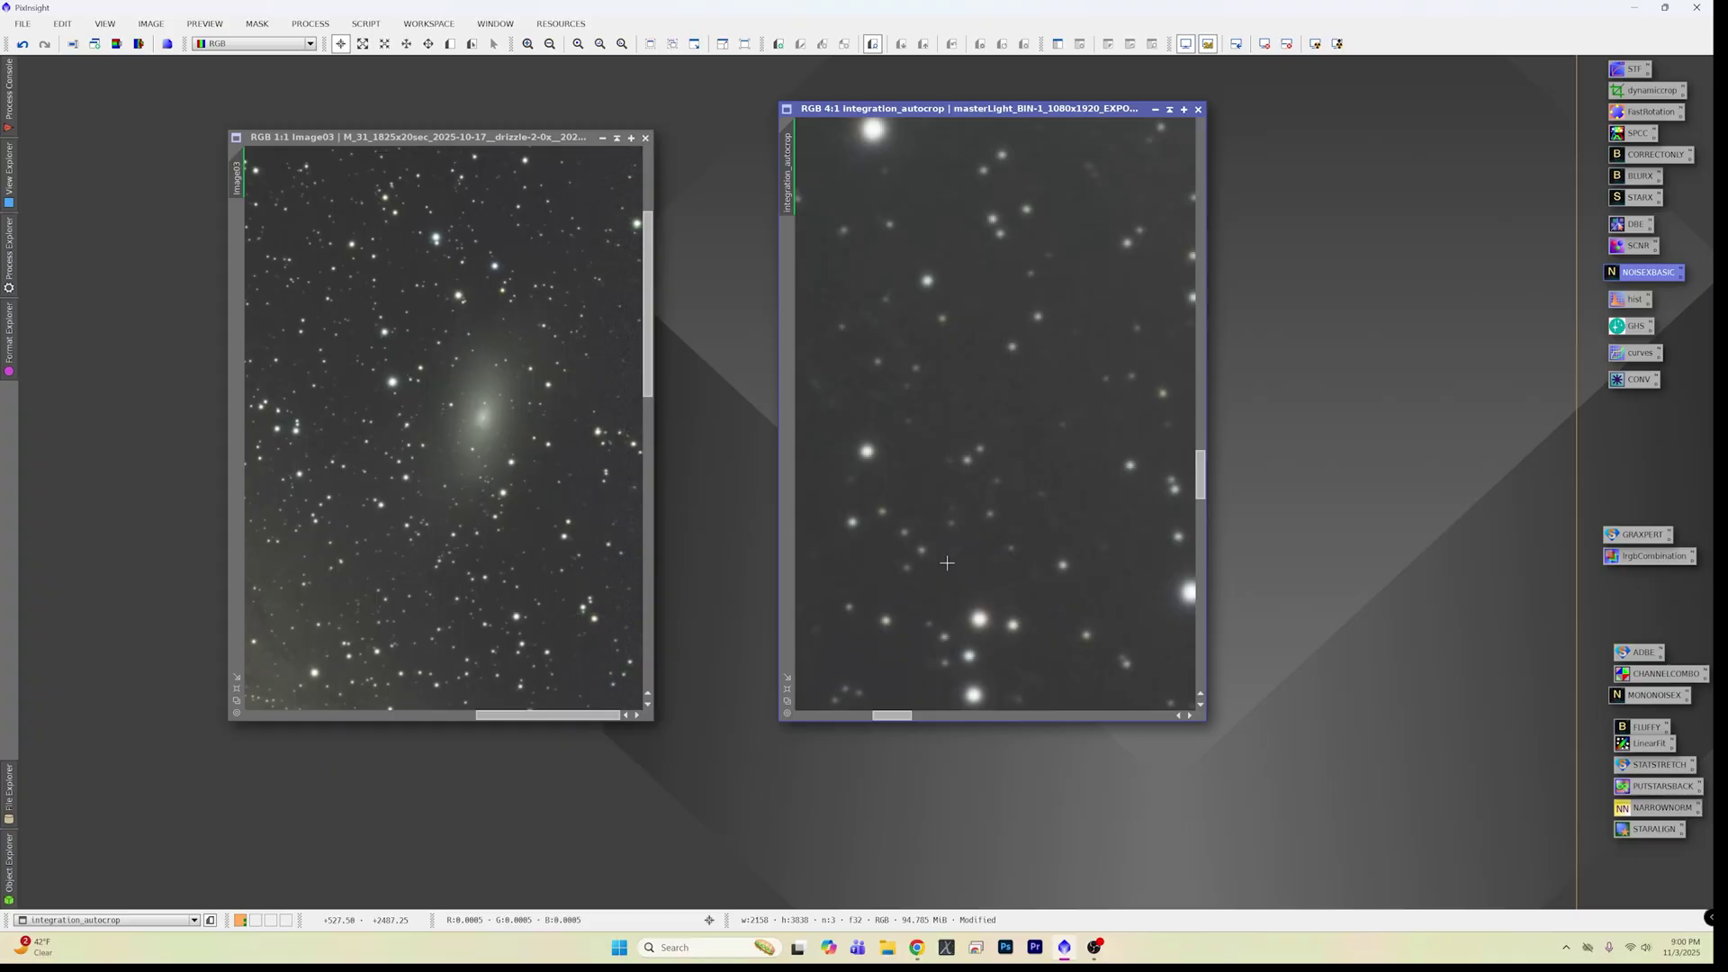
{"action": "scroll", "coordinate": [947, 562], "scroll_direction": "down", "scroll_amount": 1}
{"action": "scroll", "coordinate": [946, 562], "scroll_direction": "down", "scroll_amount": 4}
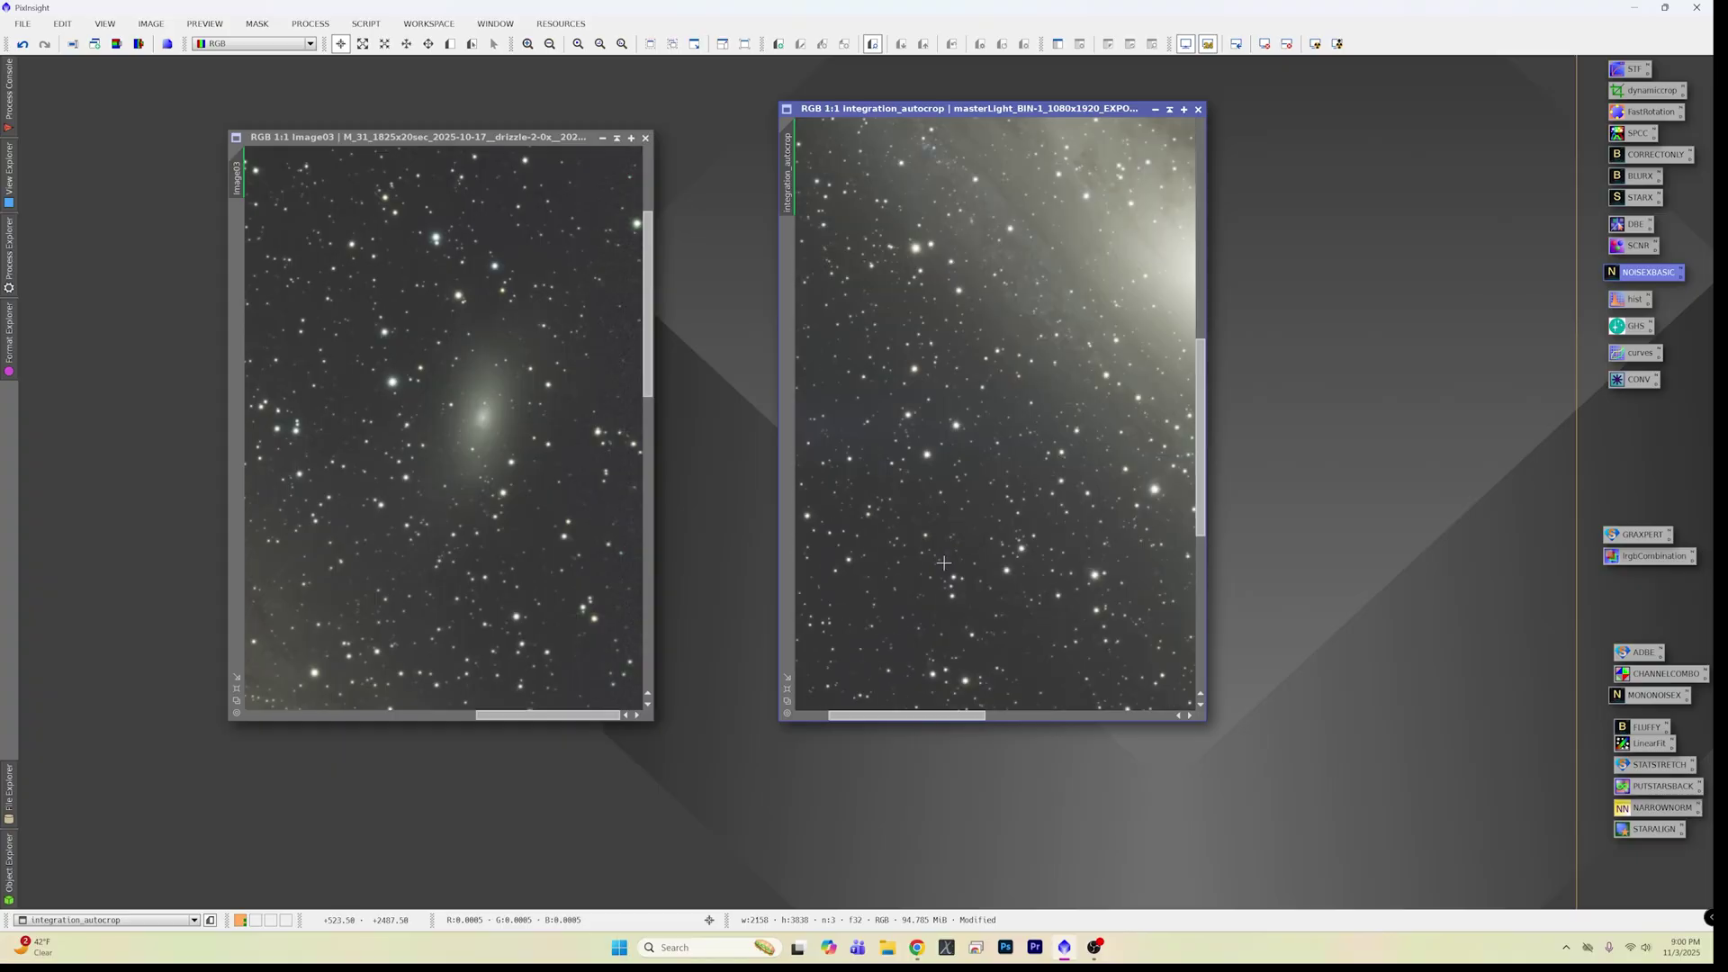
{"action": "scroll", "coordinate": [420, 483], "scroll_direction": "down", "scroll_amount": 2}
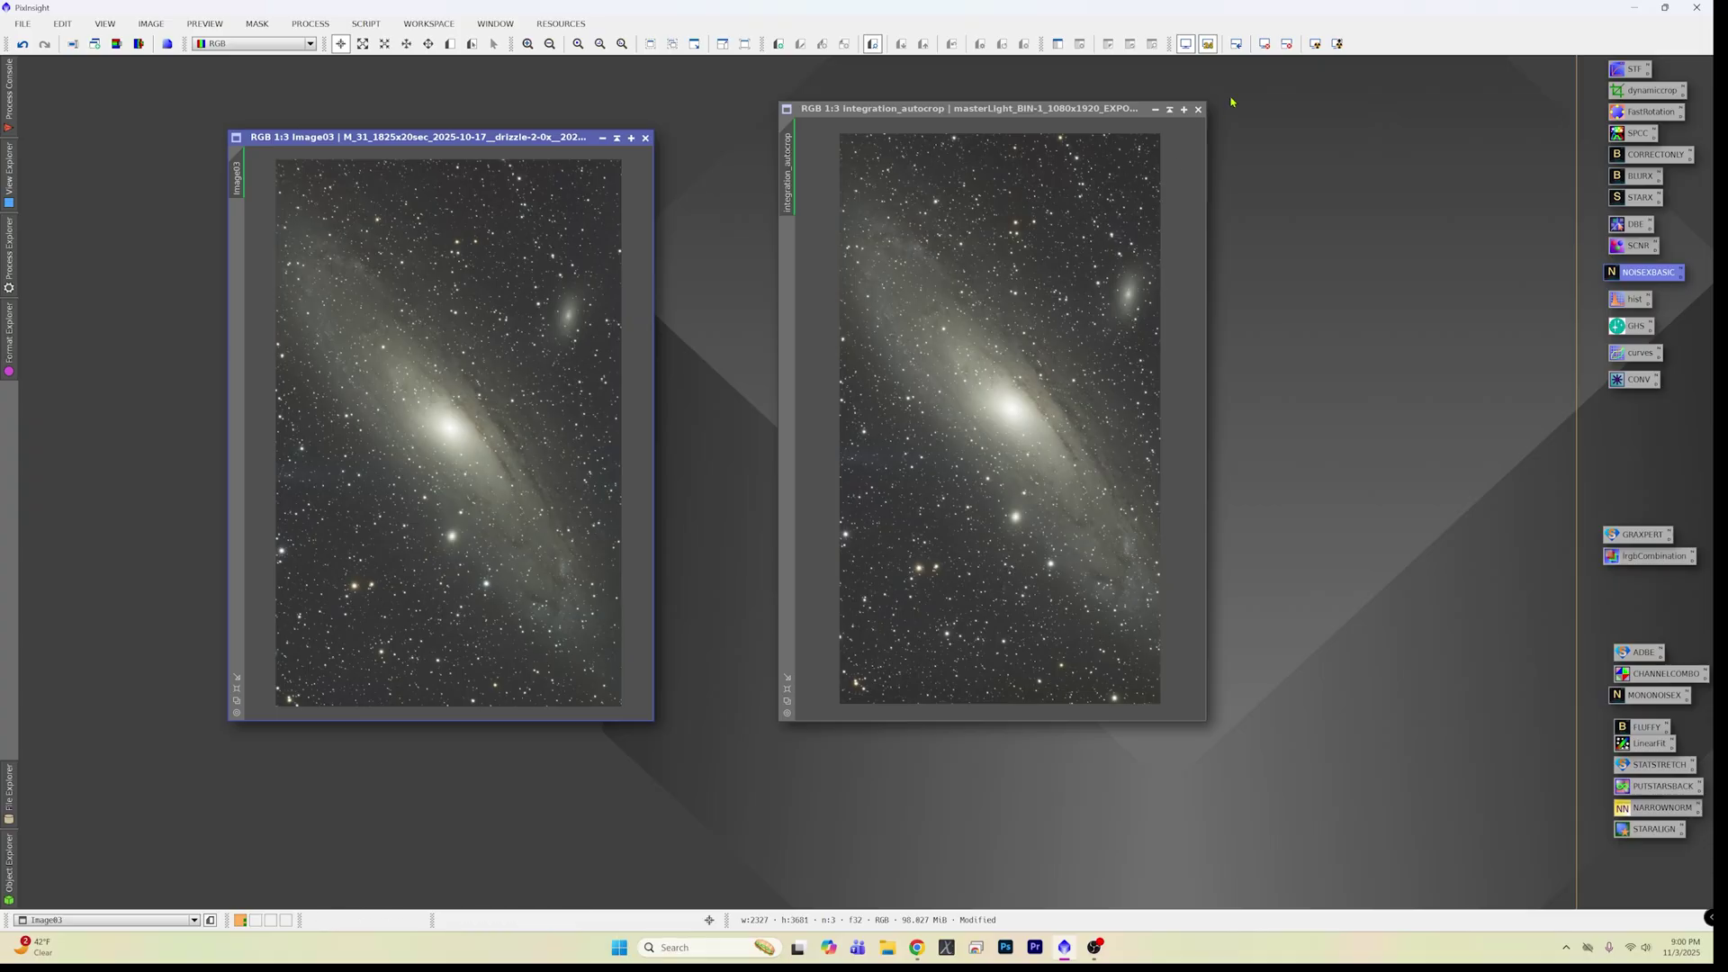
Remove the temporary screen stretch from Image03 and integration_autocrop.
{"action": "left_click", "coordinate": [1263, 45]}
{"action": "left_click", "coordinate": [1001, 109]}
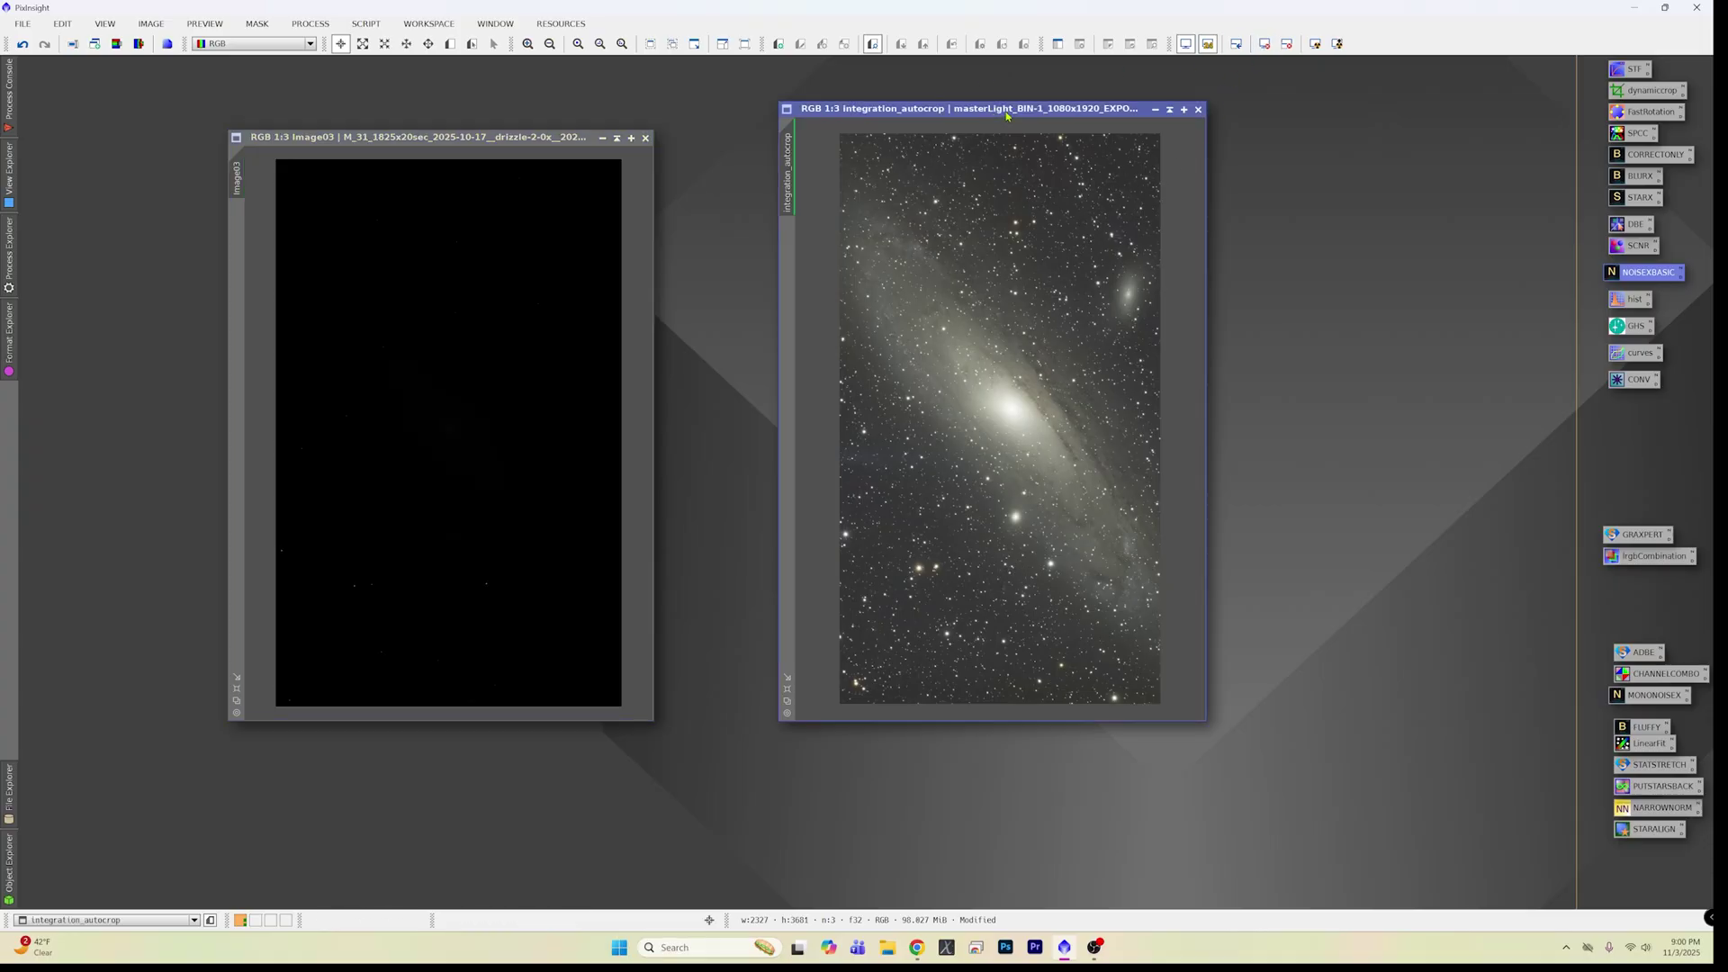
{"action": "left_click", "coordinate": [1264, 45]}
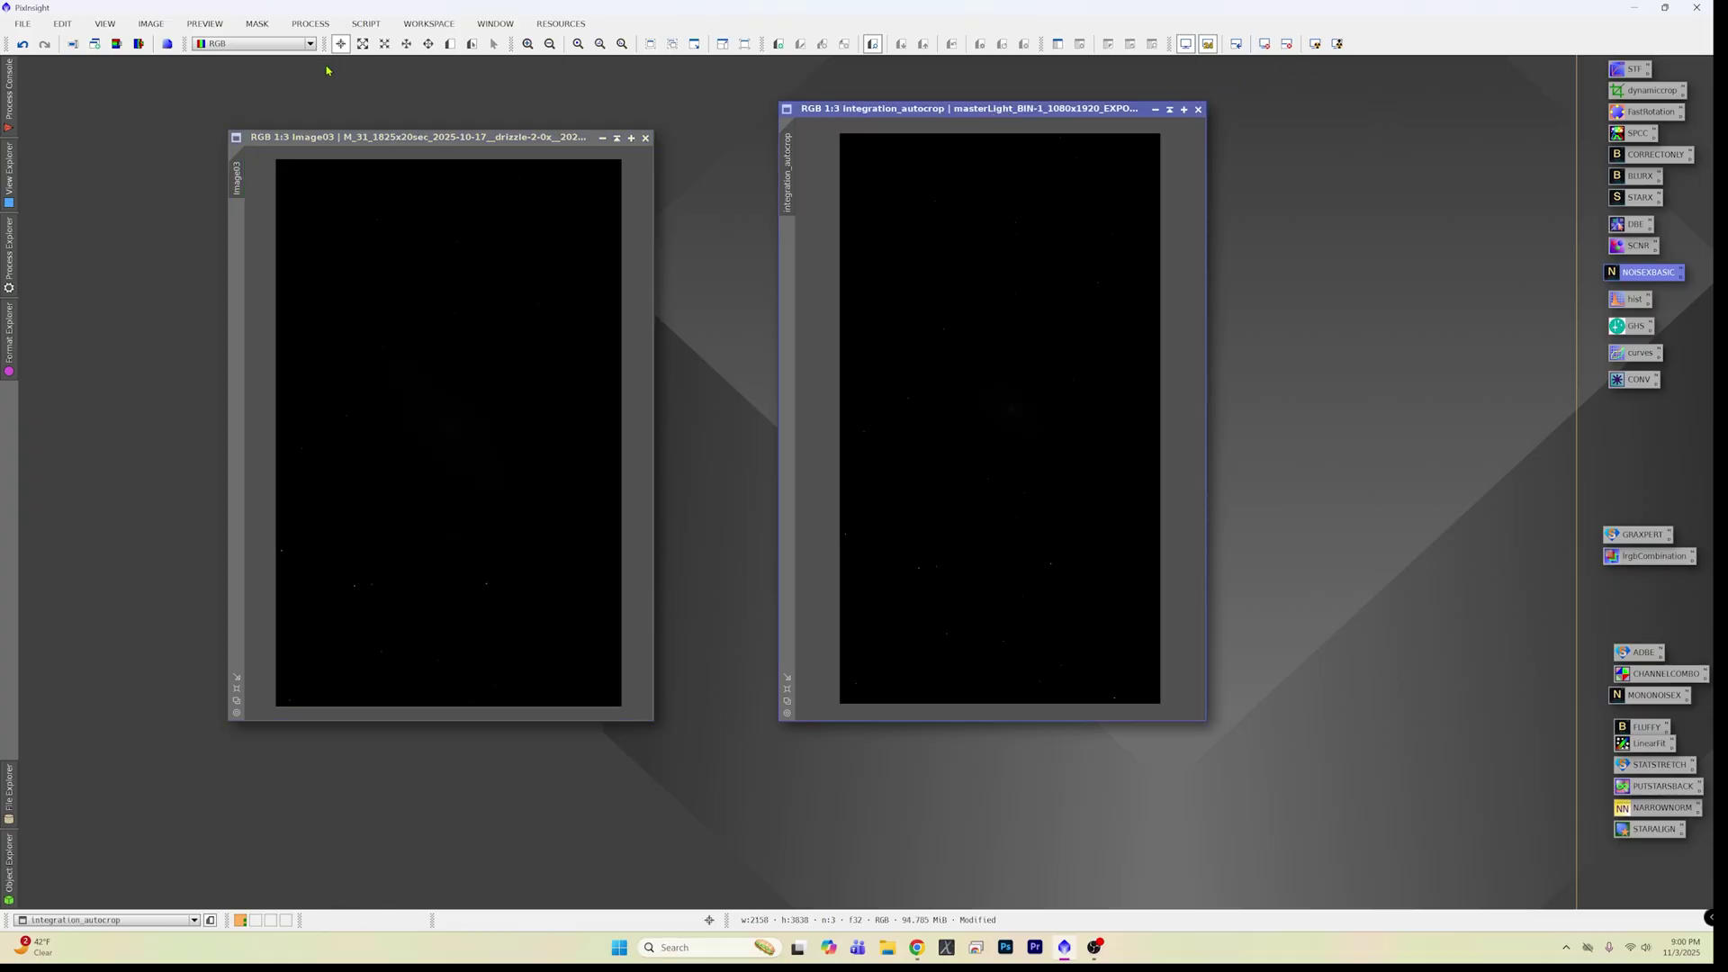
Stretch integration_autocrop with Statistical Stretch at 0.20 target median and automatic convergence.
{"action": "left_click", "coordinate": [366, 24]}
{"action": "mouse_move", "coordinate": [440, 287]}
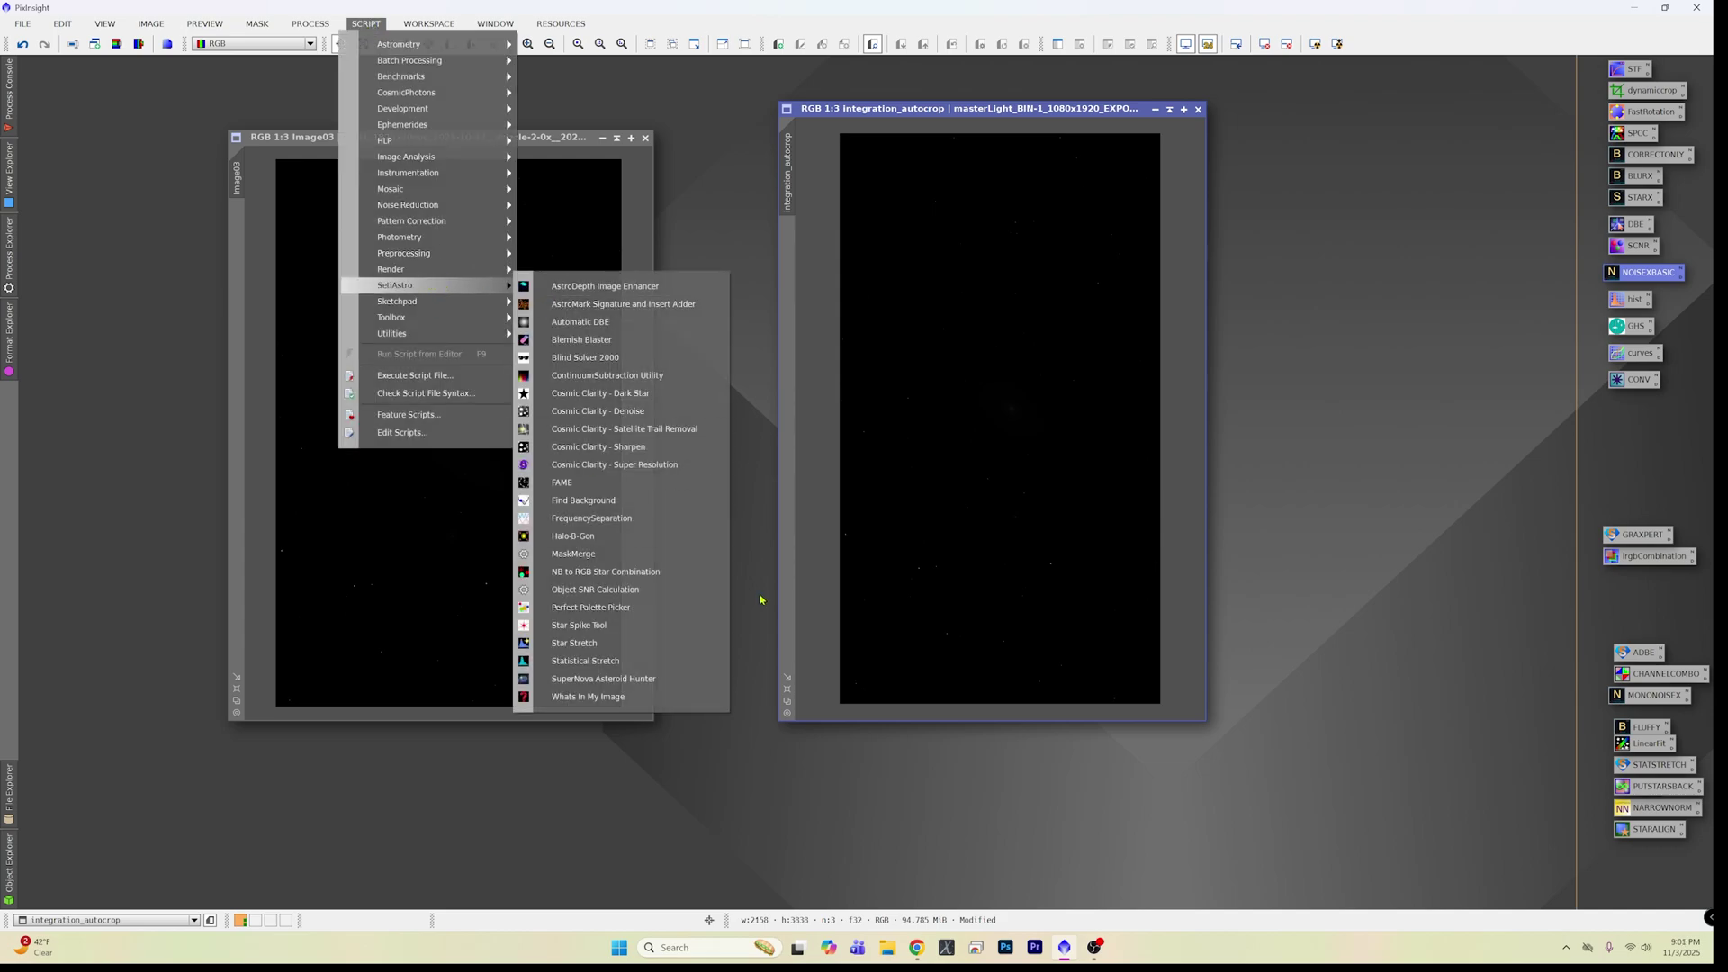
{"action": "left_click", "coordinate": [652, 663]}
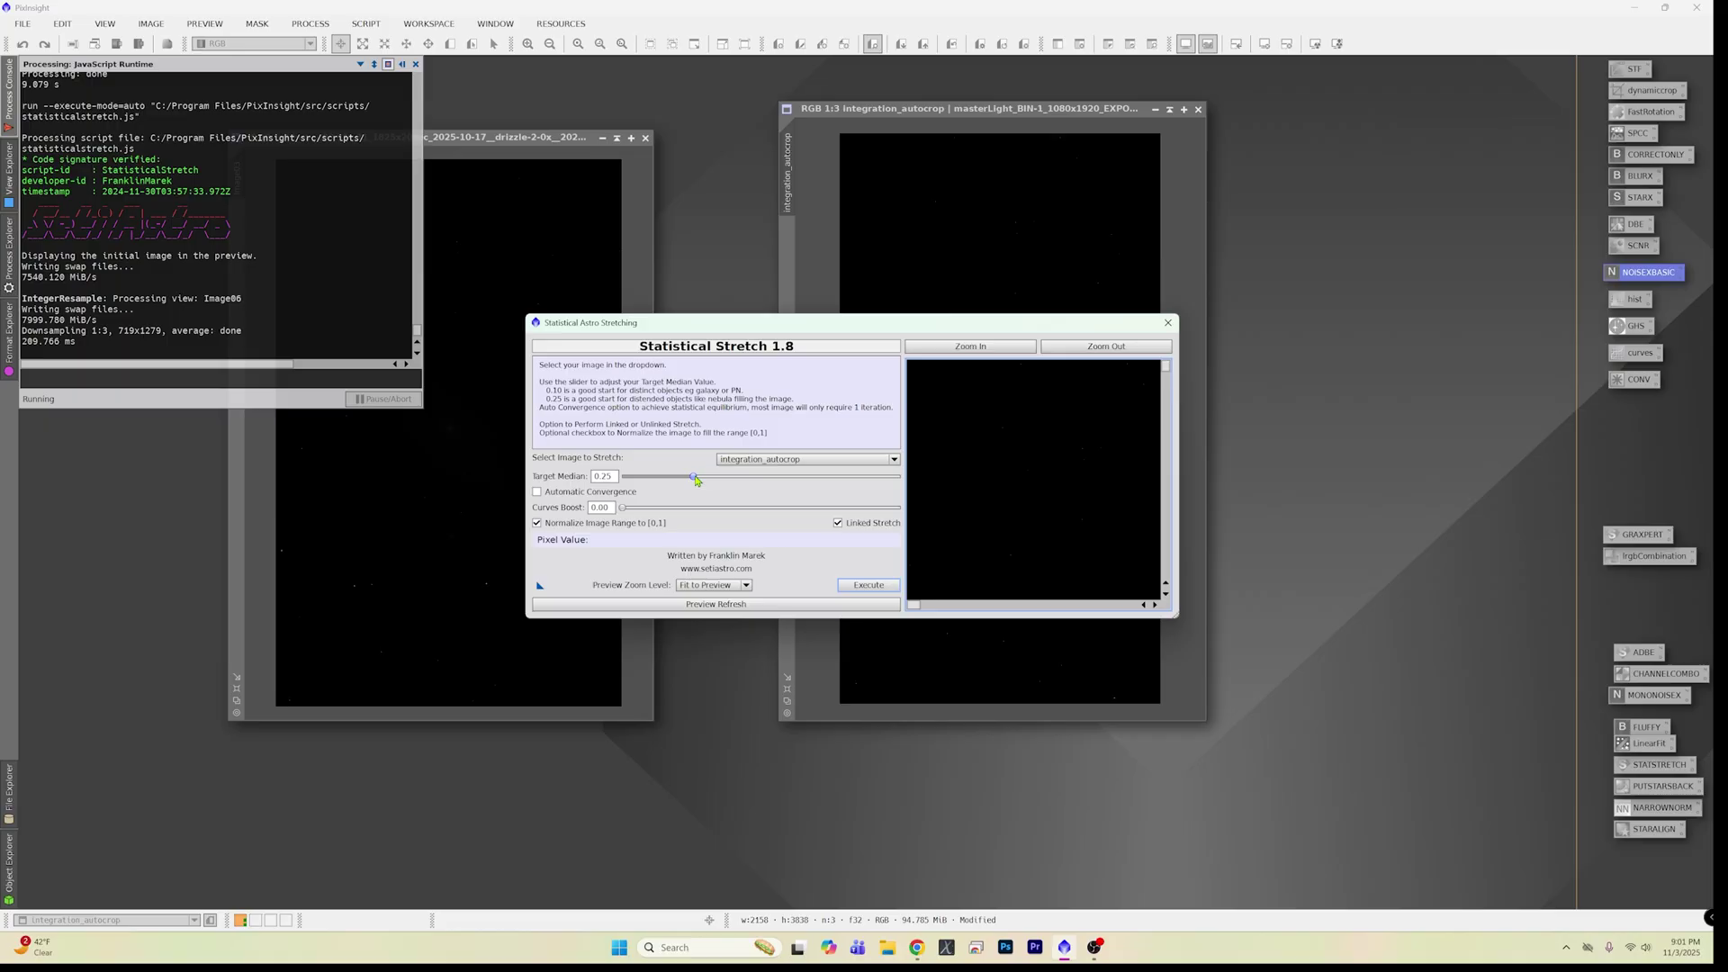
{"action": "left_click_drag", "start_coordinate": [695, 480], "coordinate": [685, 481]}
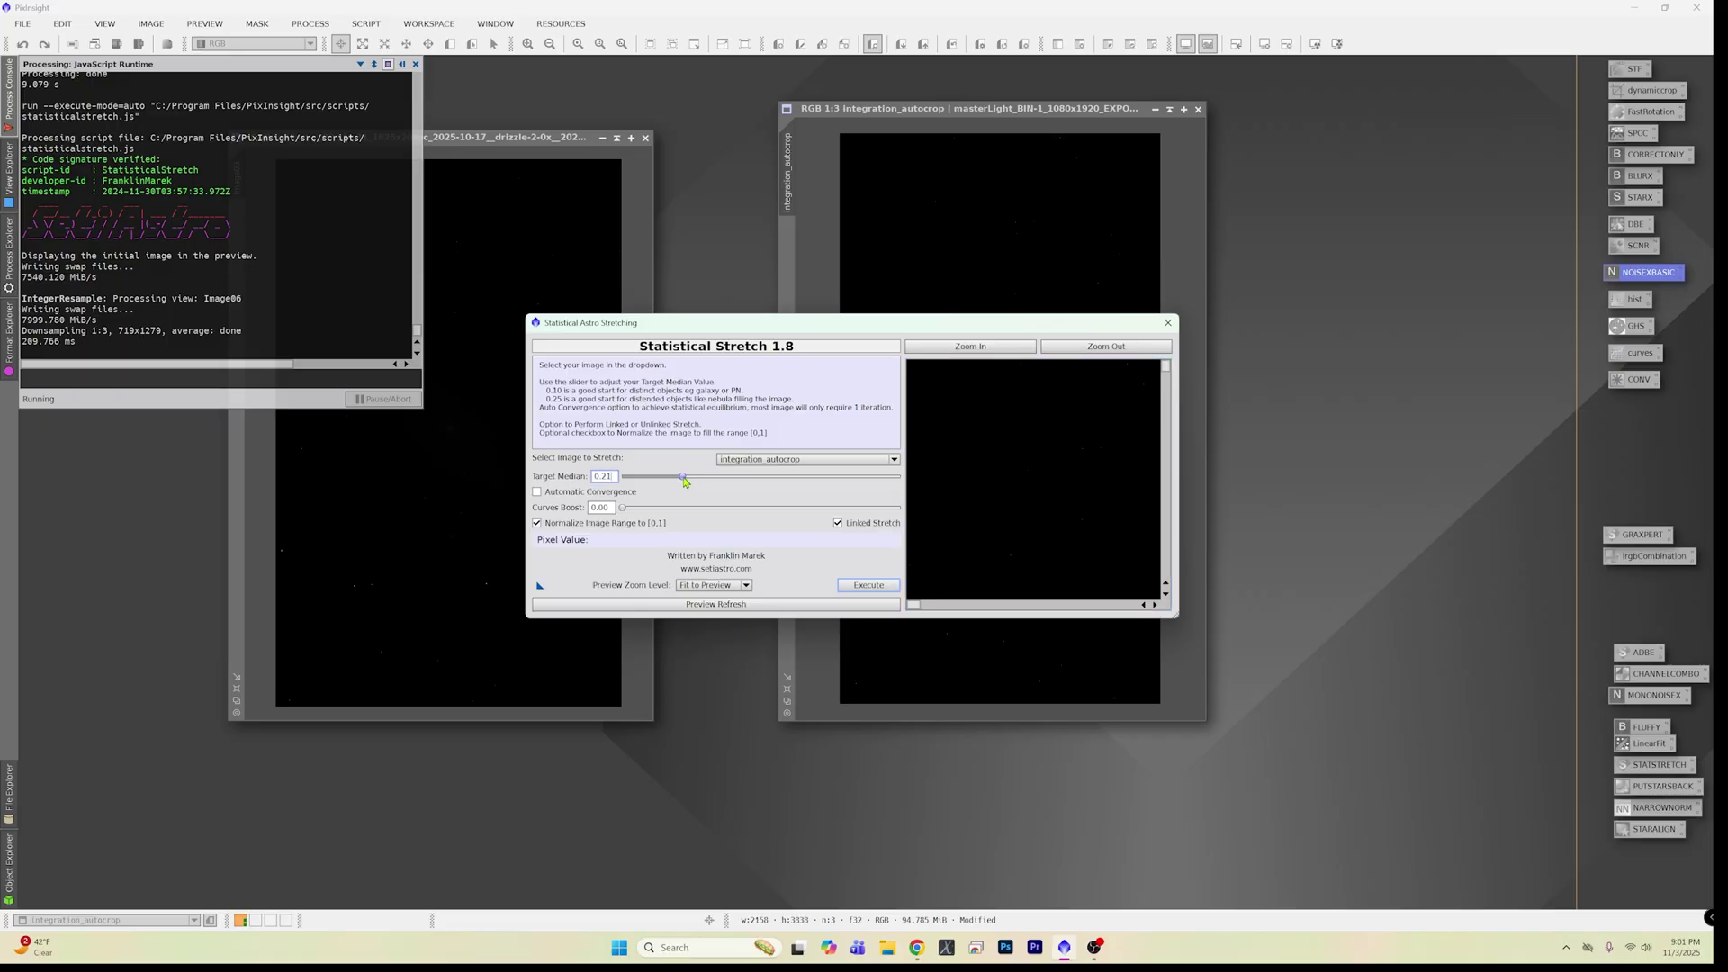
{"action": "left_click", "coordinate": [538, 492]}
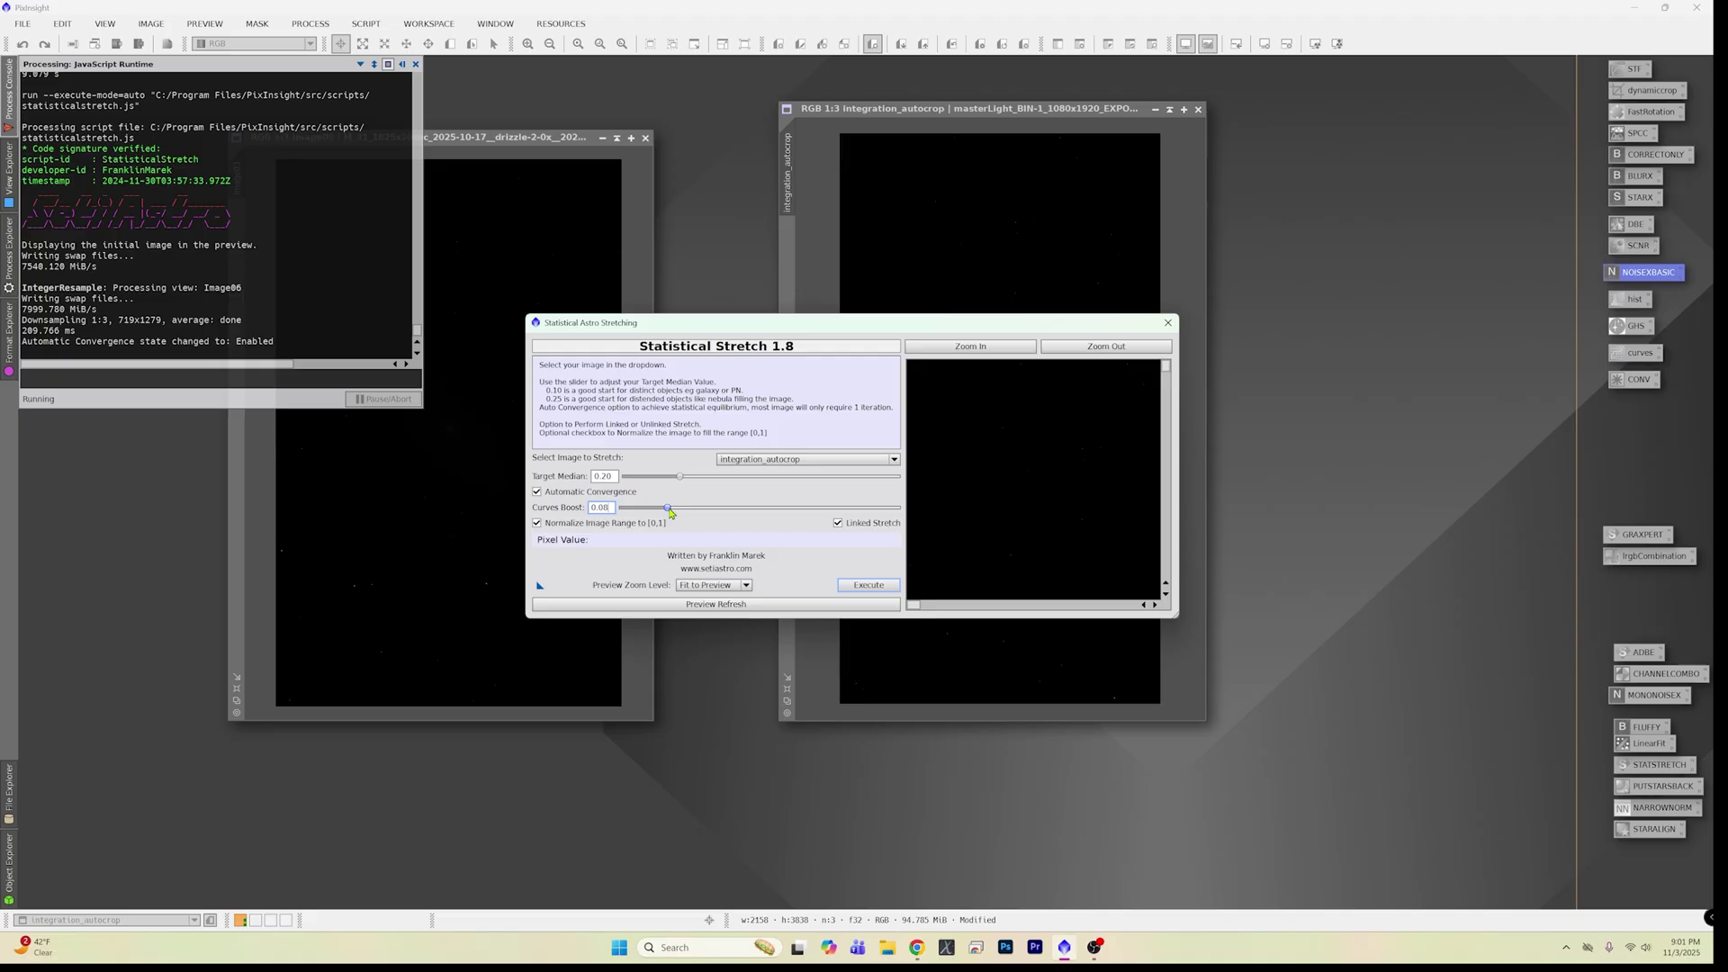
{"action": "left_click", "coordinate": [744, 604]}
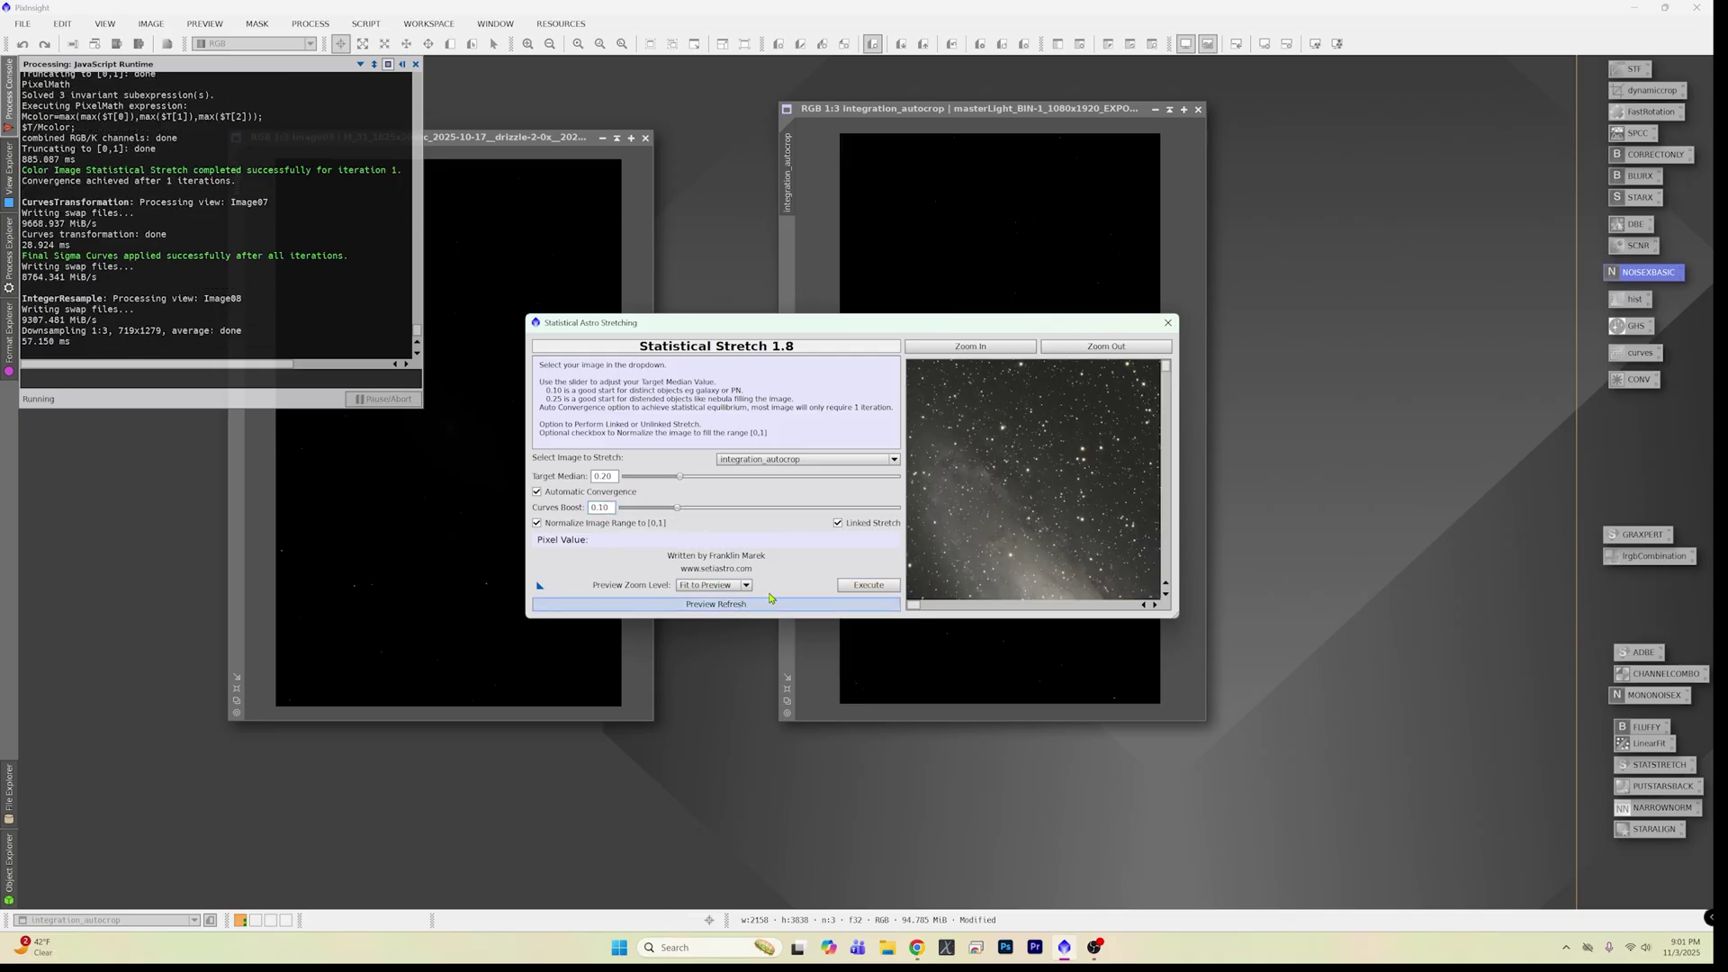
{"action": "left_click", "coordinate": [1099, 351]}
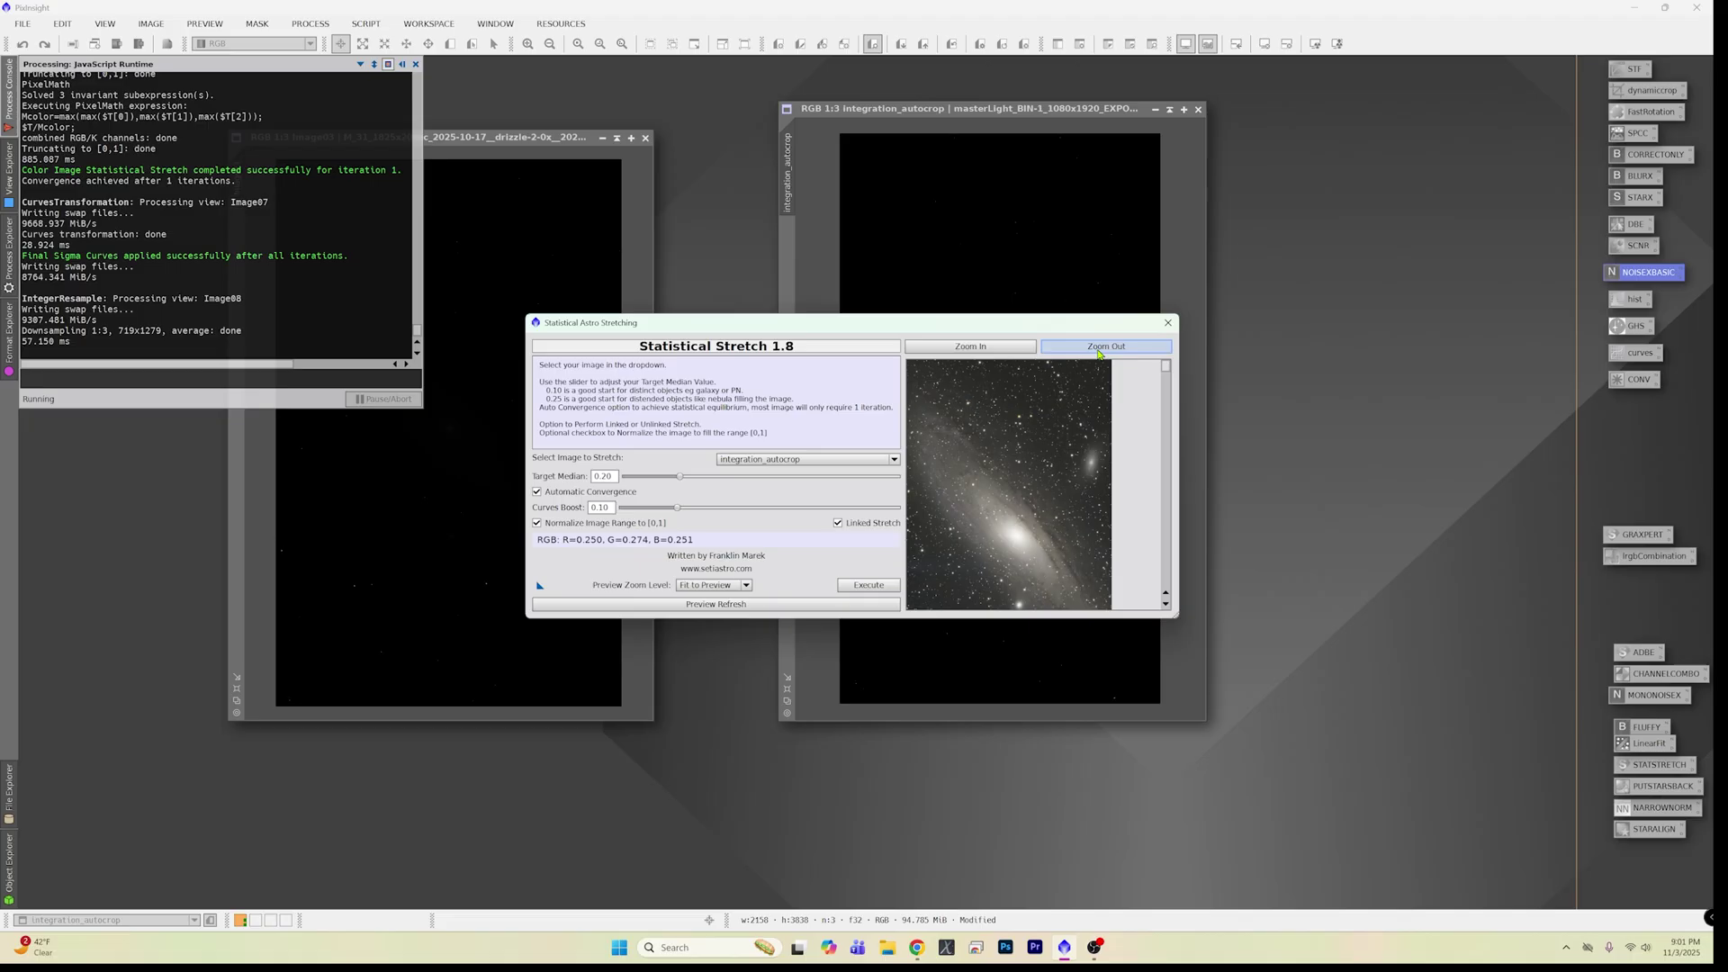
{"action": "left_click", "coordinate": [1099, 352]}
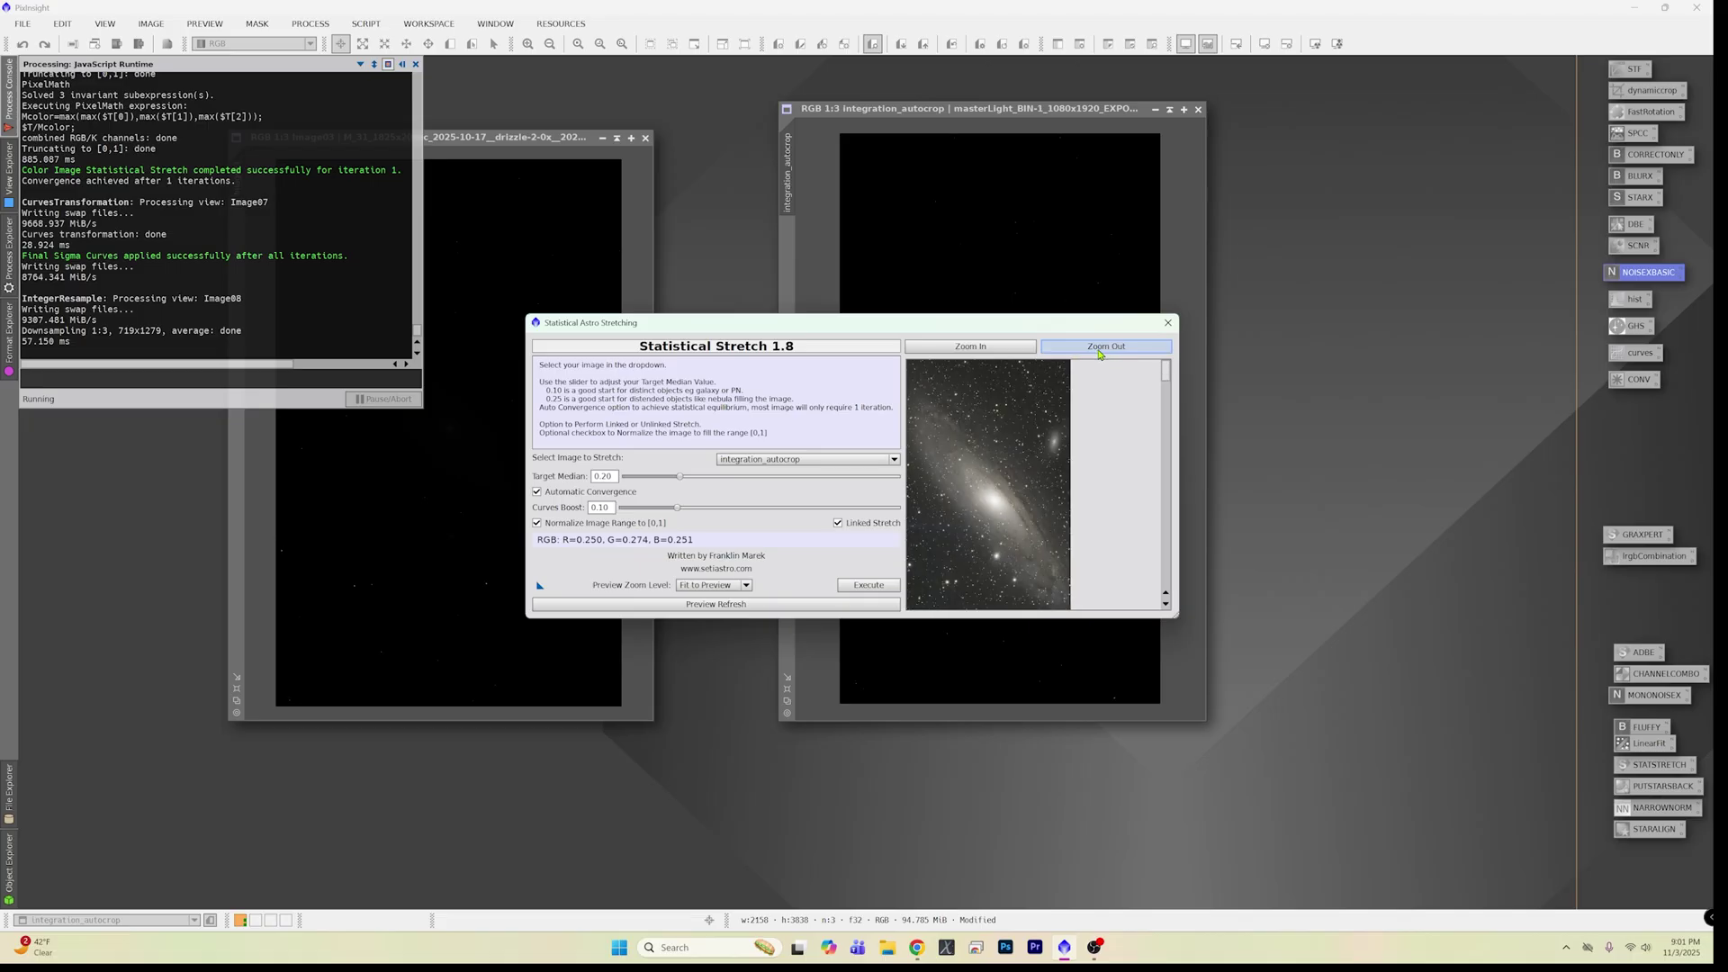
{"action": "left_click", "coordinate": [877, 587]}
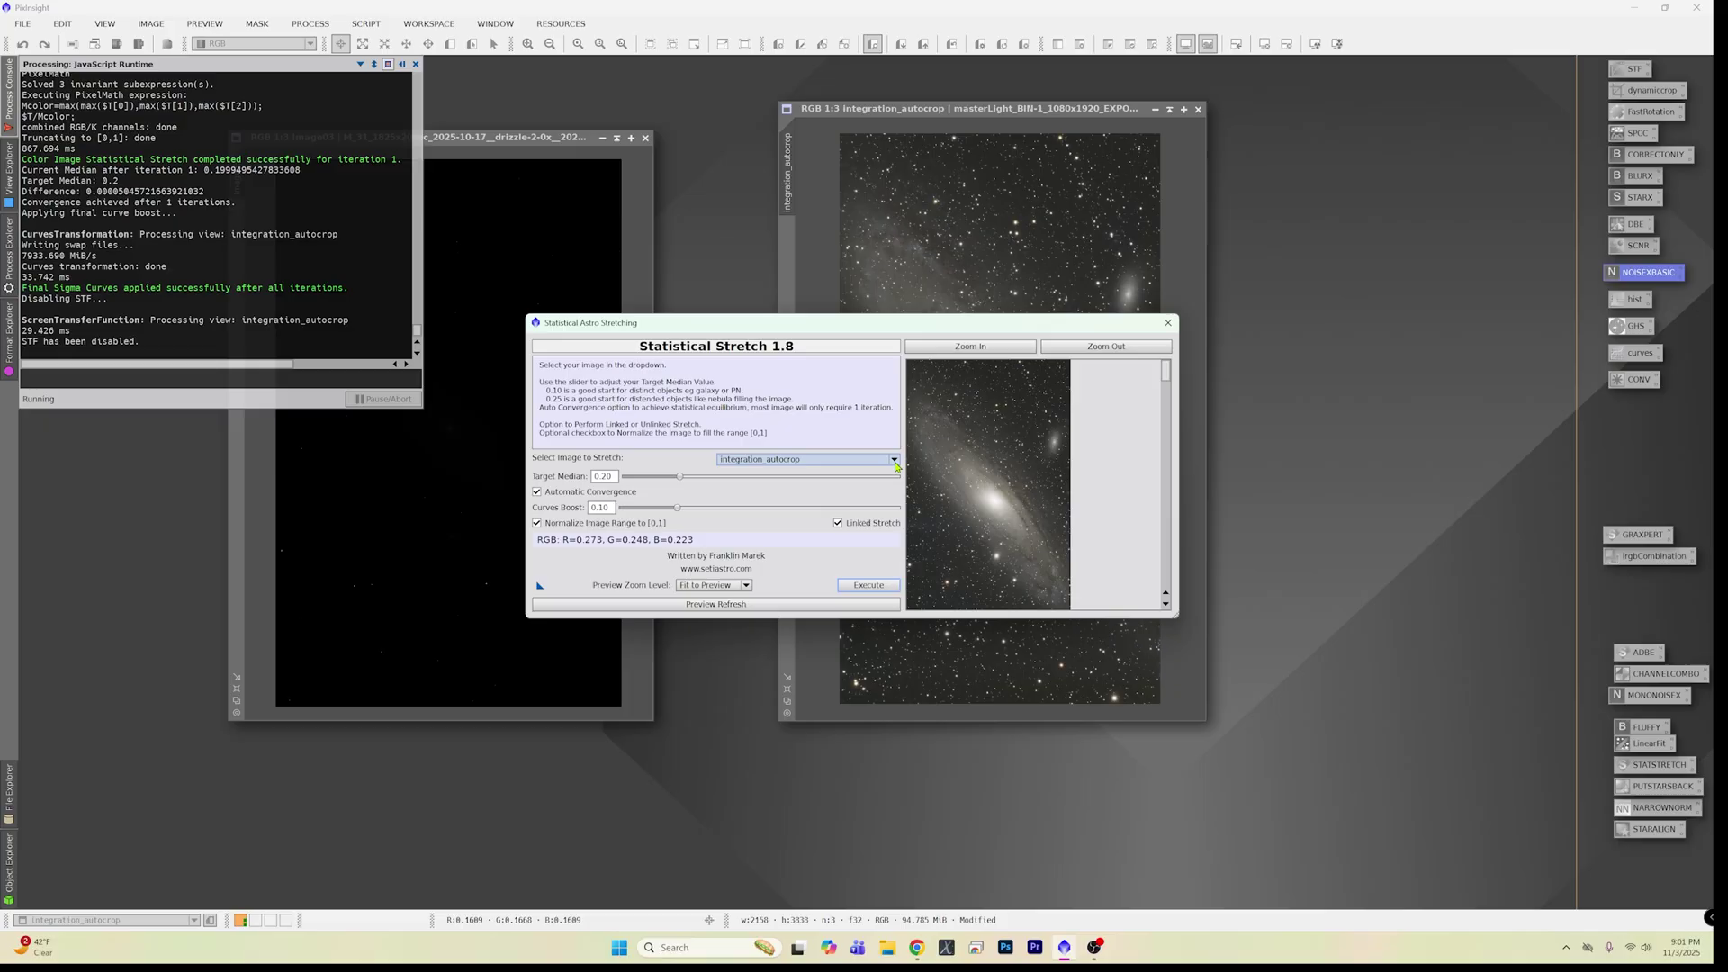
Apply the same 0.20 stretch to Image03 and close the Statistical Stretch dialog.
{"action": "left_click", "coordinate": [819, 459]}
{"action": "left_click", "coordinate": [820, 495]}
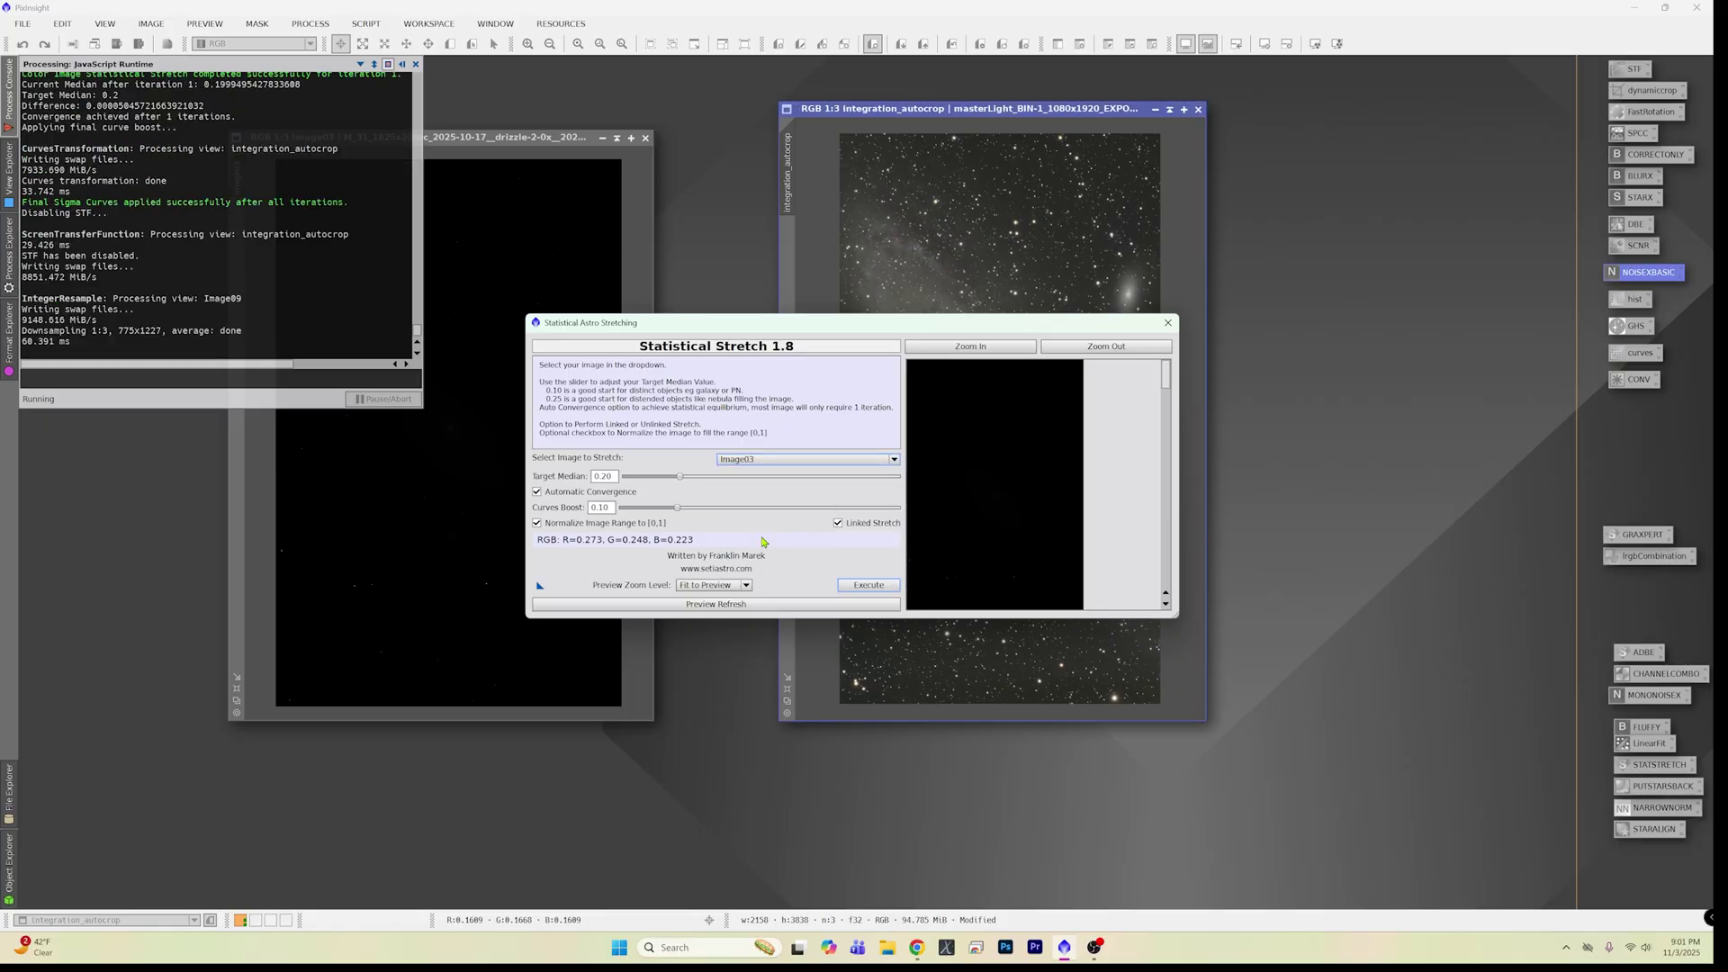
{"action": "left_click", "coordinate": [867, 586]}
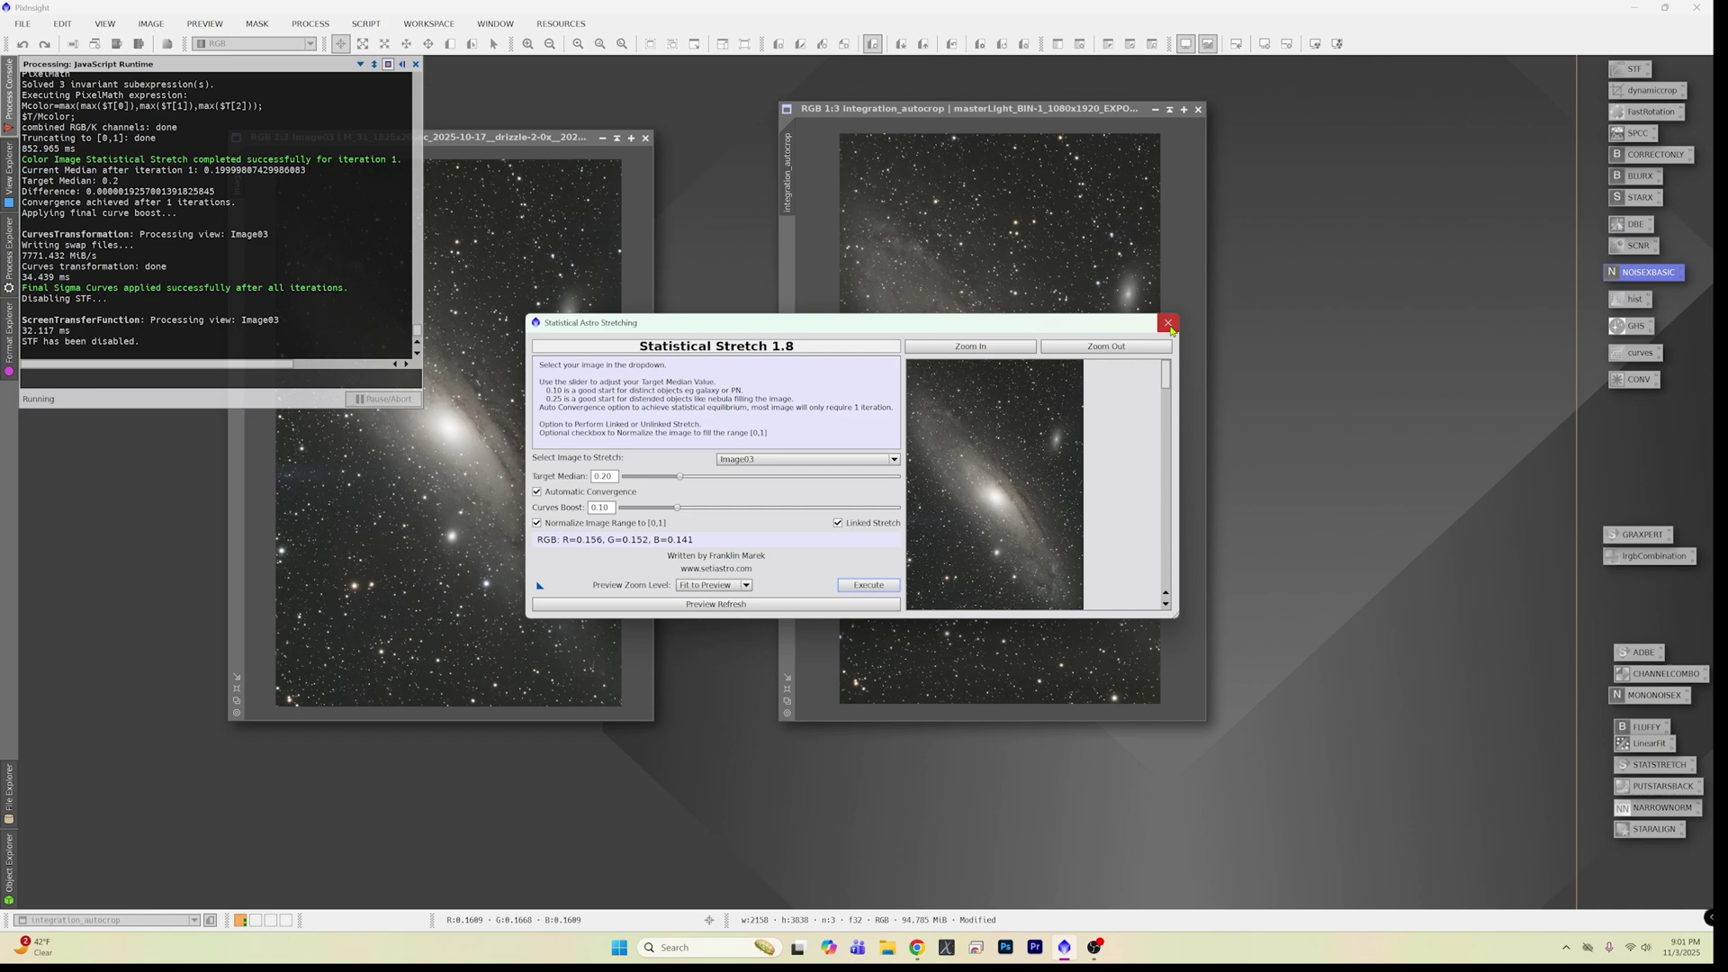
{"action": "left_click", "coordinate": [1167, 326]}
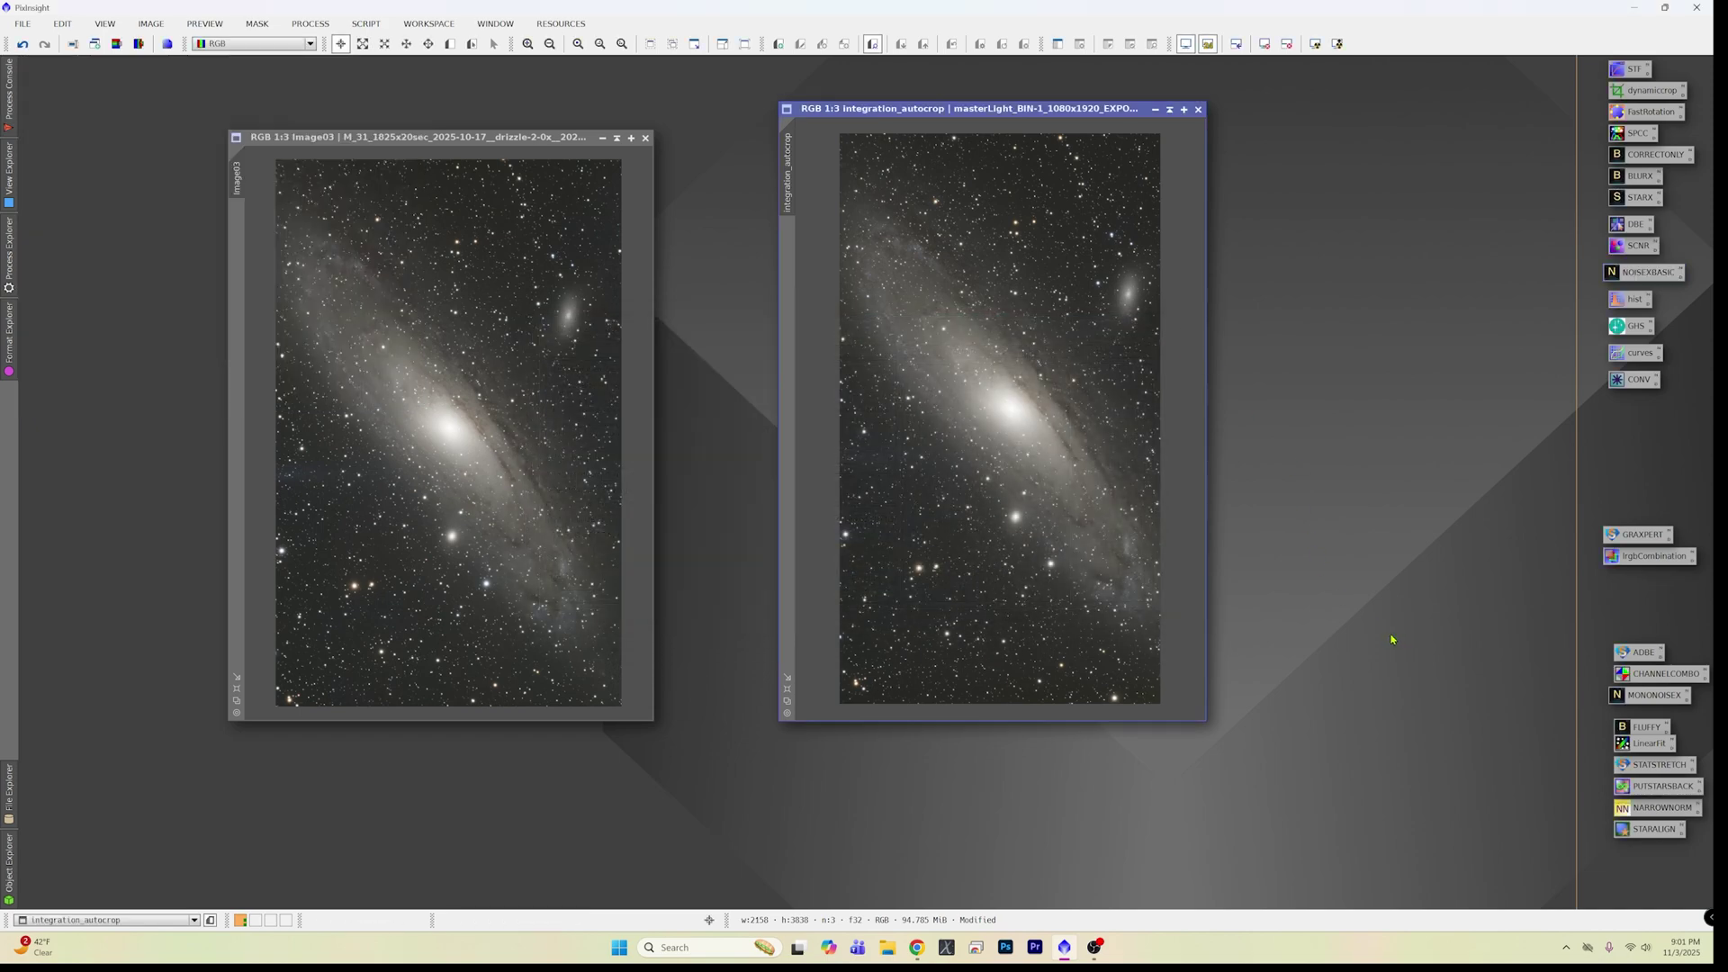
{"action": "scroll", "coordinate": [893, 554], "scroll_direction": "up", "scroll_amount": 3}
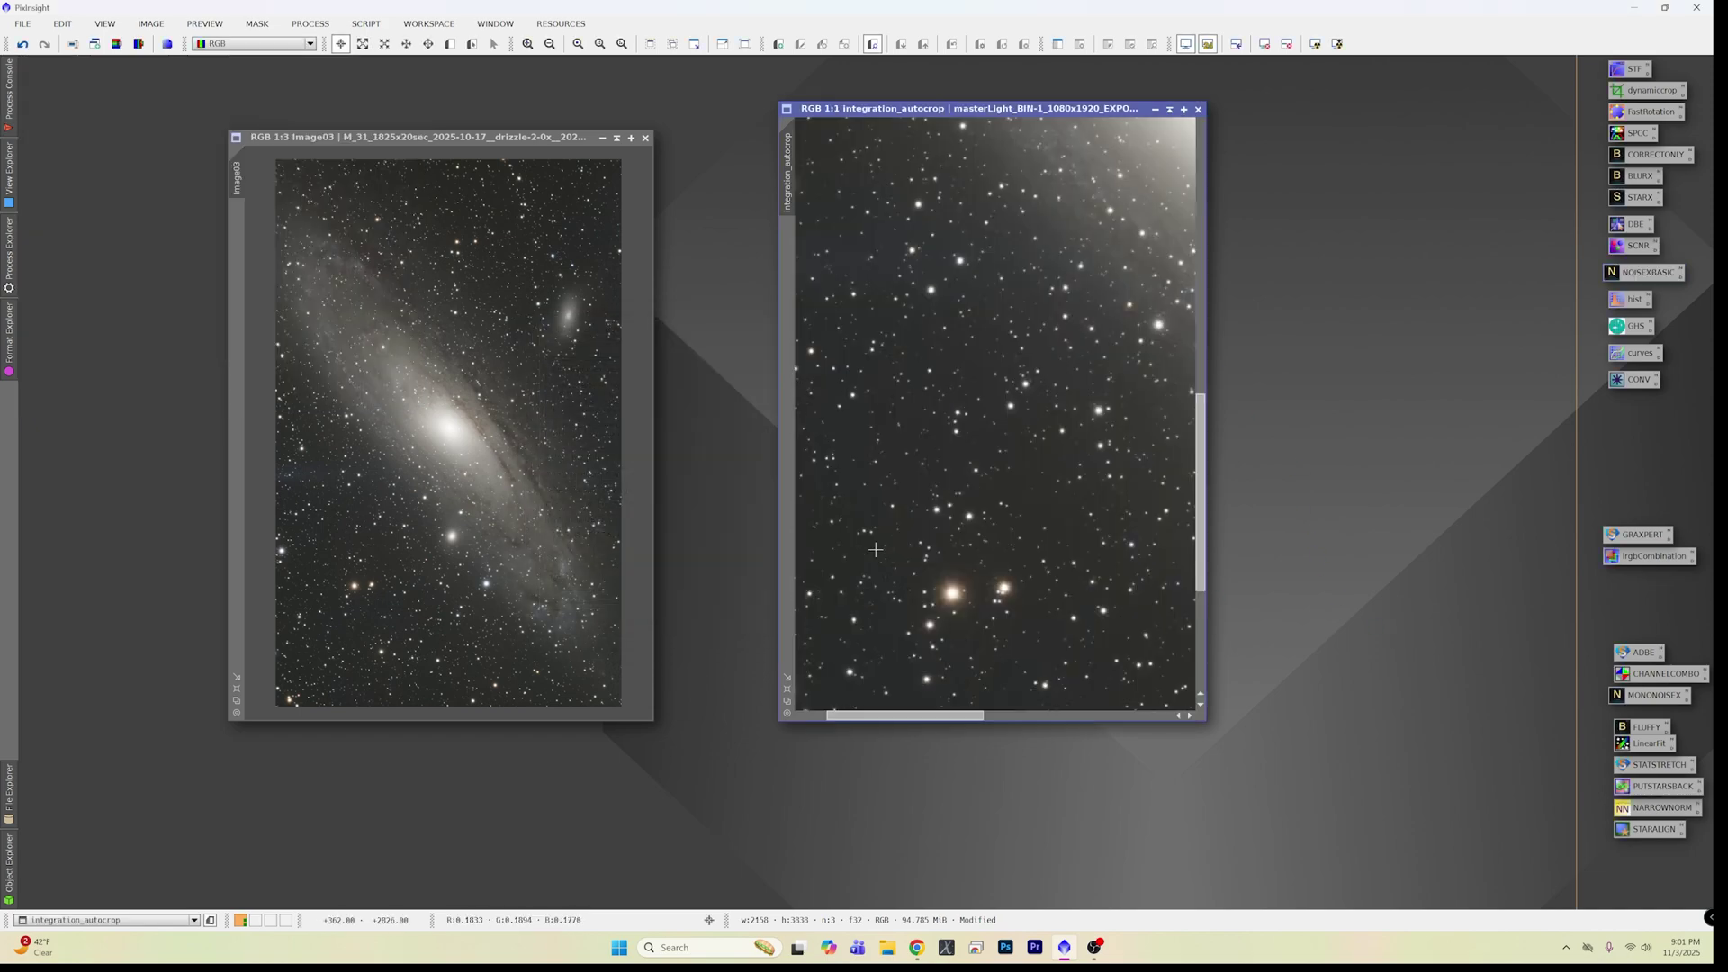
{"action": "scroll", "coordinate": [384, 537], "scroll_direction": "up", "scroll_amount": 4}
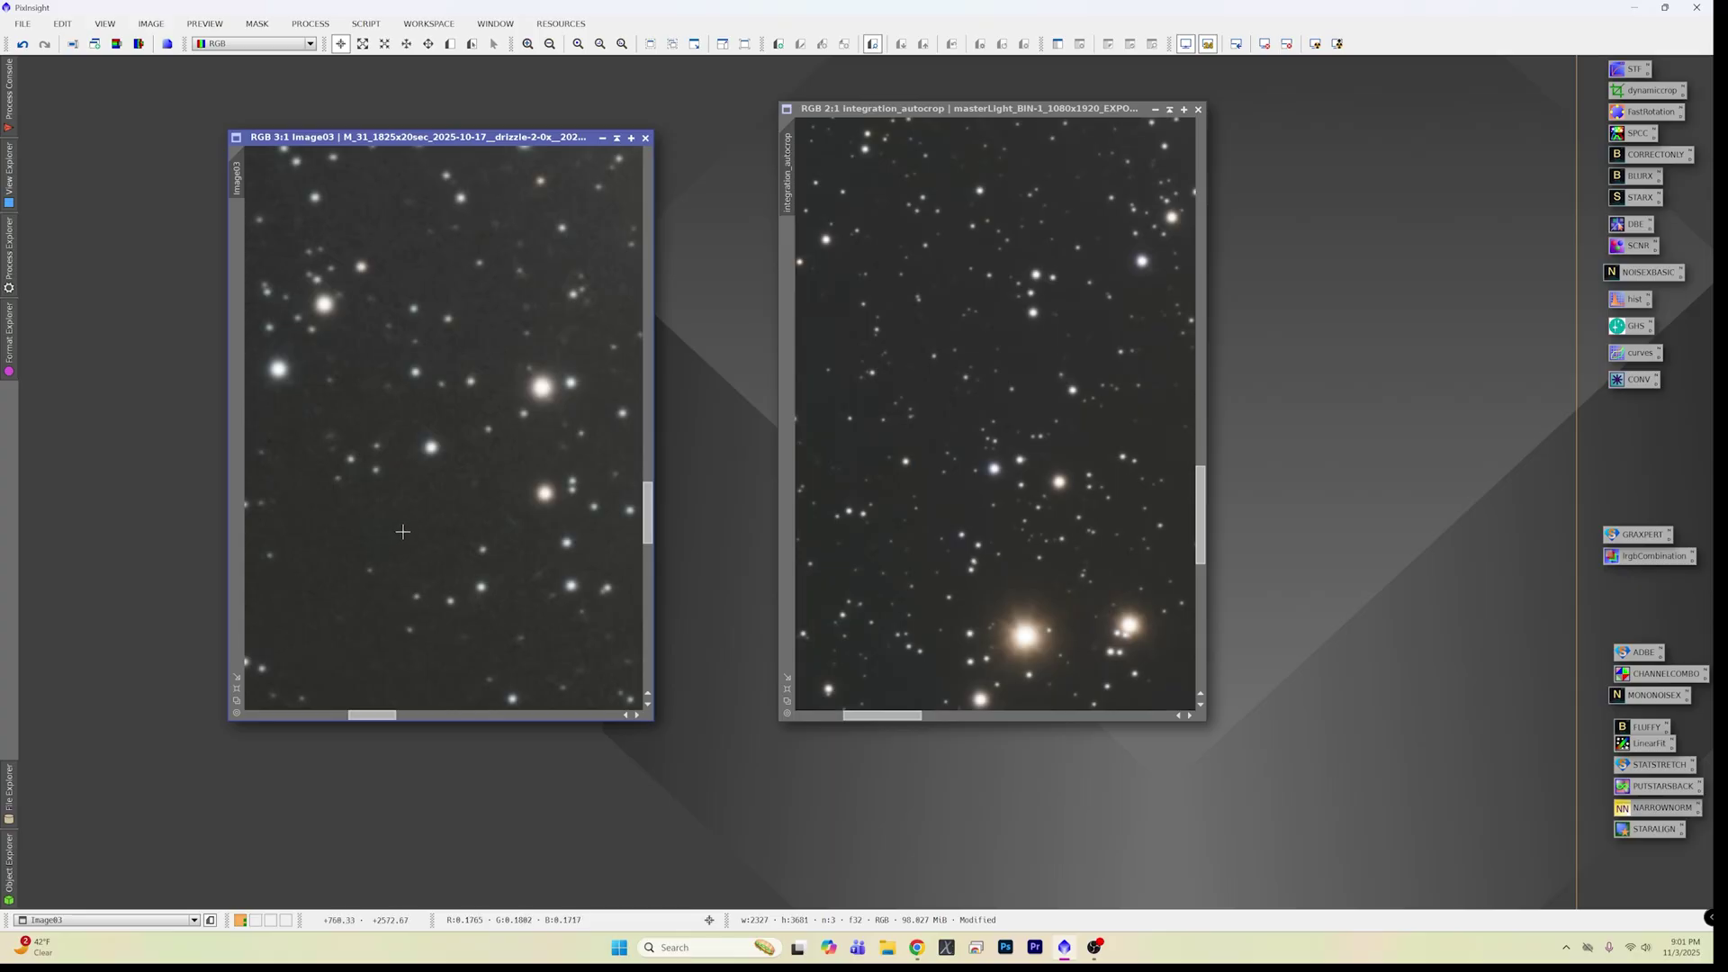
{"action": "scroll", "coordinate": [402, 532], "scroll_direction": "down", "scroll_amount": 4}
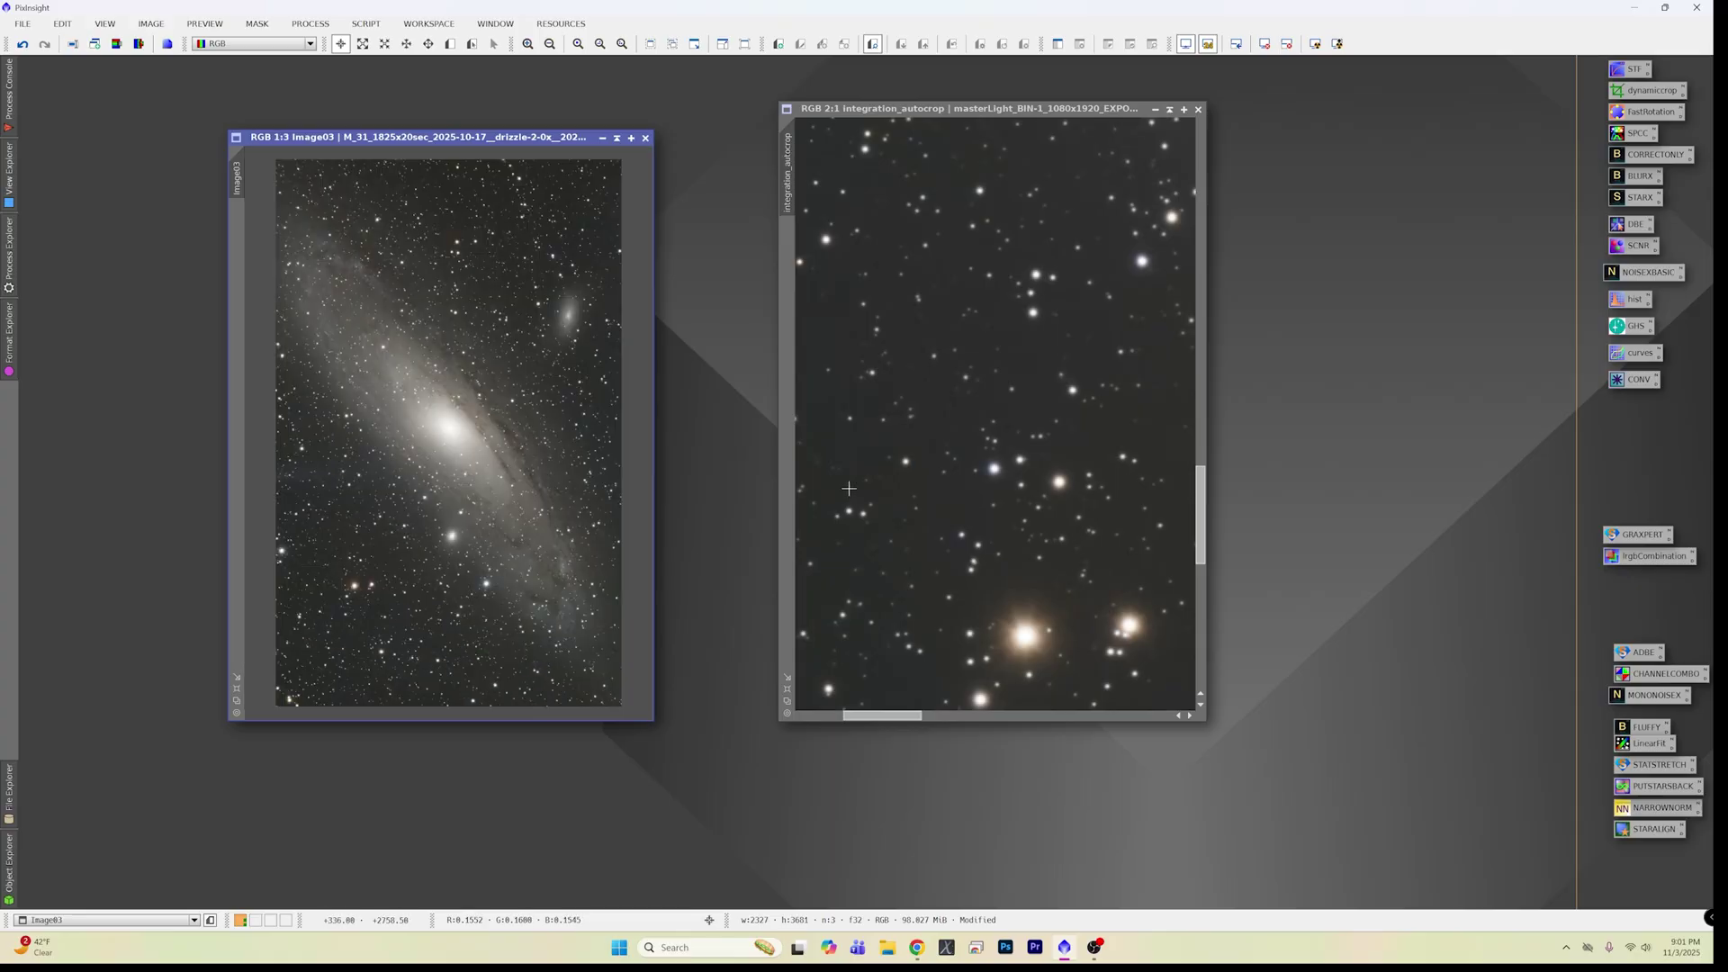
{"action": "scroll", "coordinate": [893, 512], "scroll_direction": "down", "scroll_amount": 4}
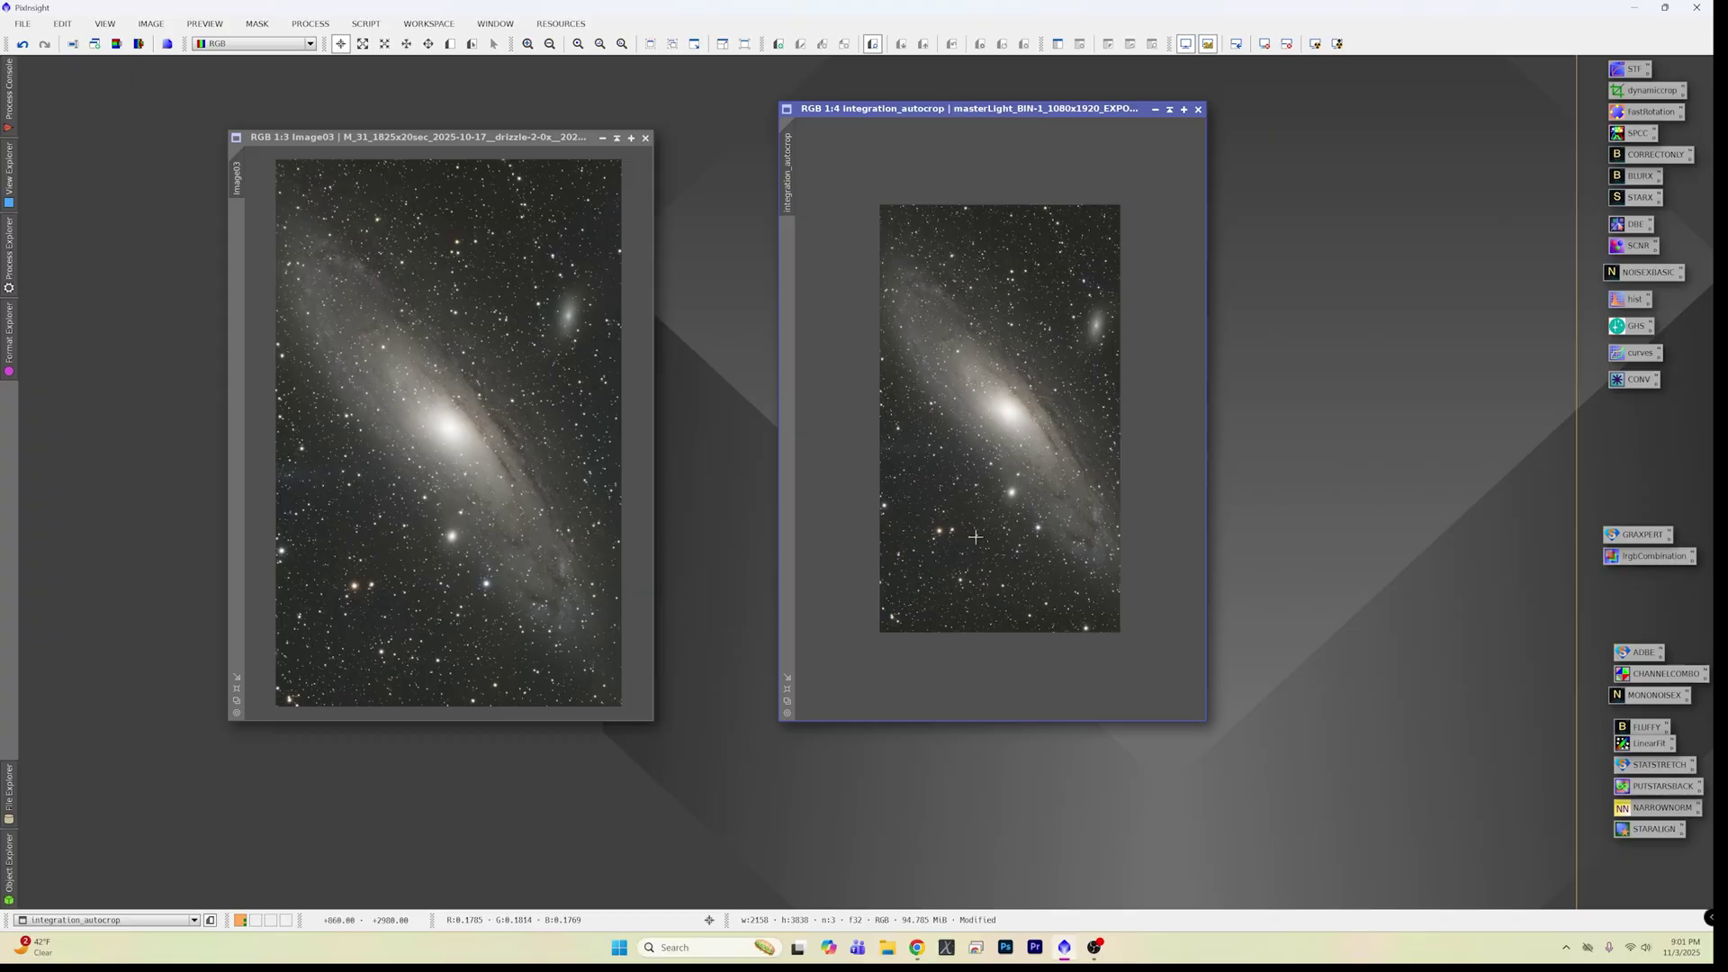
{"action": "scroll", "coordinate": [975, 537], "scroll_direction": "up", "scroll_amount": 1}
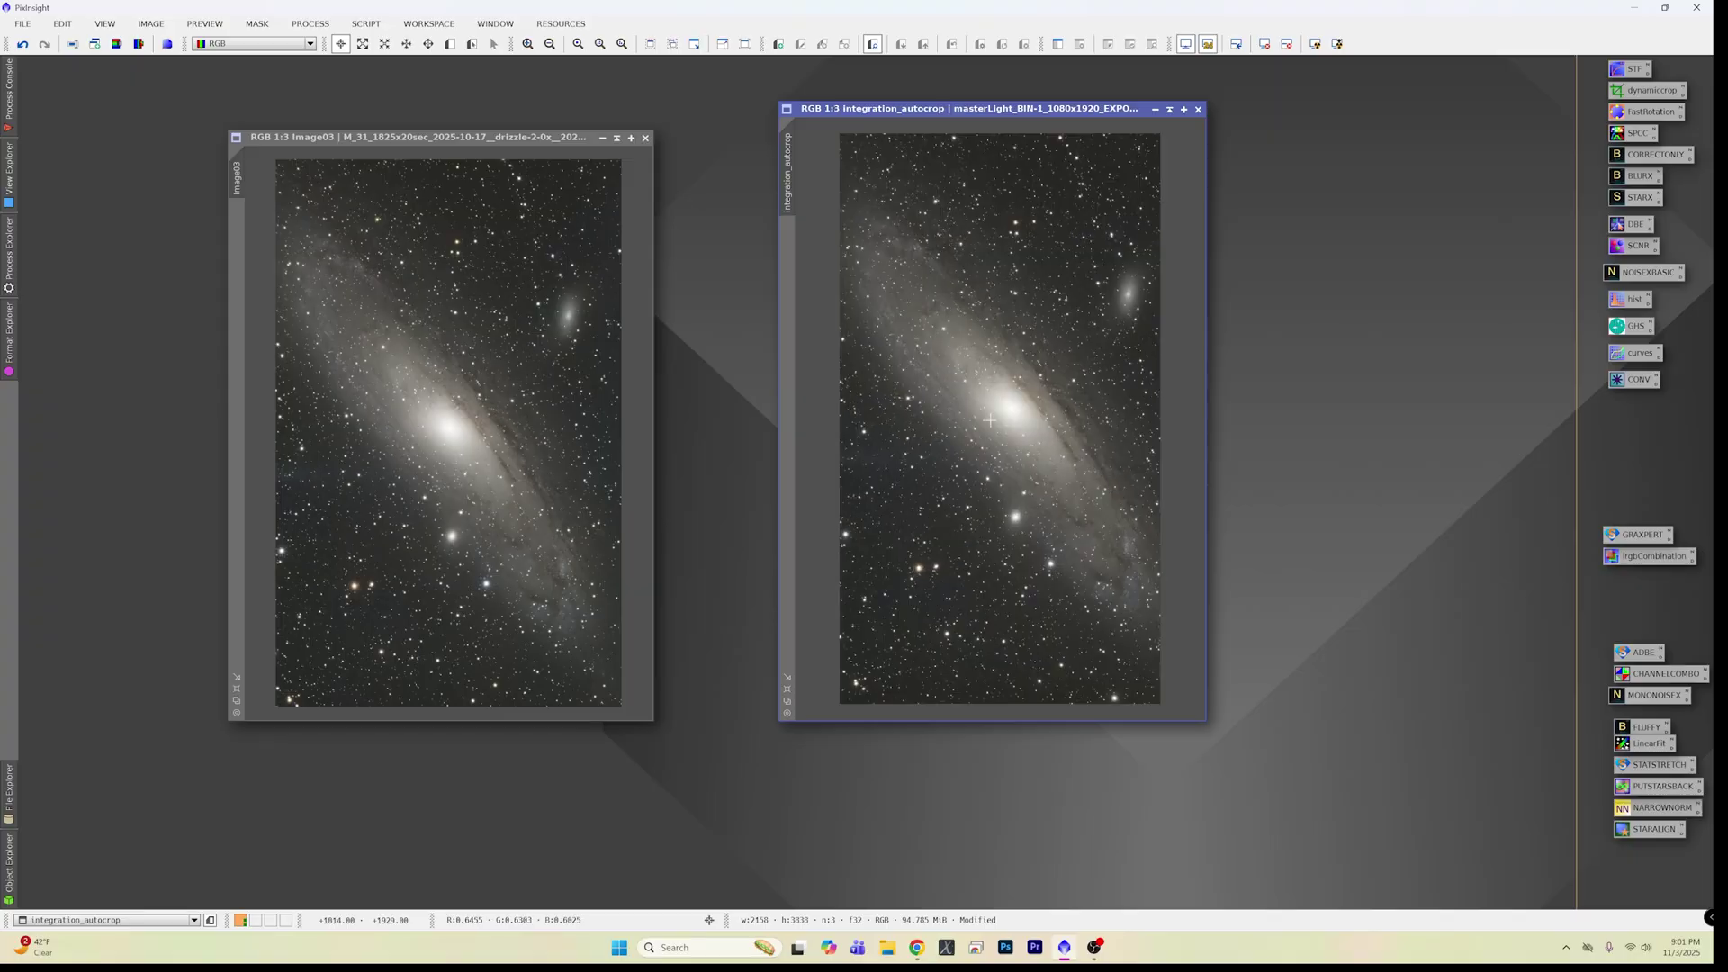
{"action": "scroll", "coordinate": [989, 419], "scroll_direction": "up", "scroll_amount": 3}
{"action": "left_click_drag", "start_coordinate": [1040, 716], "coordinate": [1079, 717]}
{"action": "scroll", "coordinate": [486, 526], "scroll_direction": "up", "scroll_amount": 3}
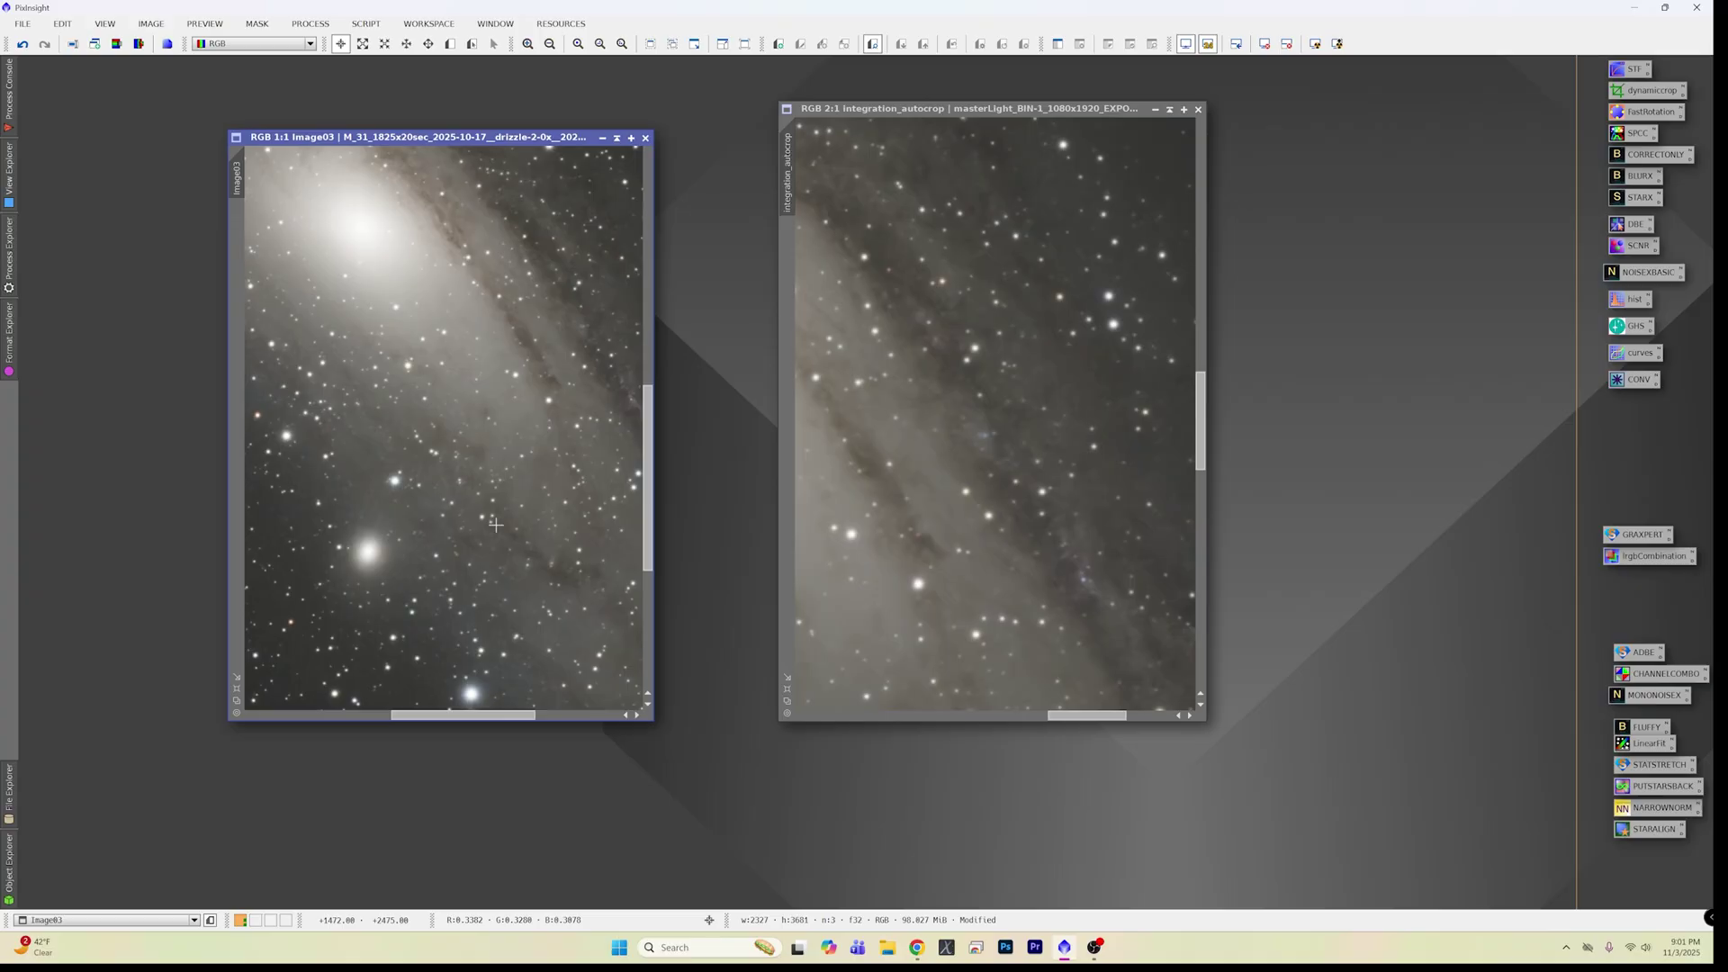
{"action": "scroll", "coordinate": [486, 525], "scroll_direction": "down", "scroll_amount": 1}
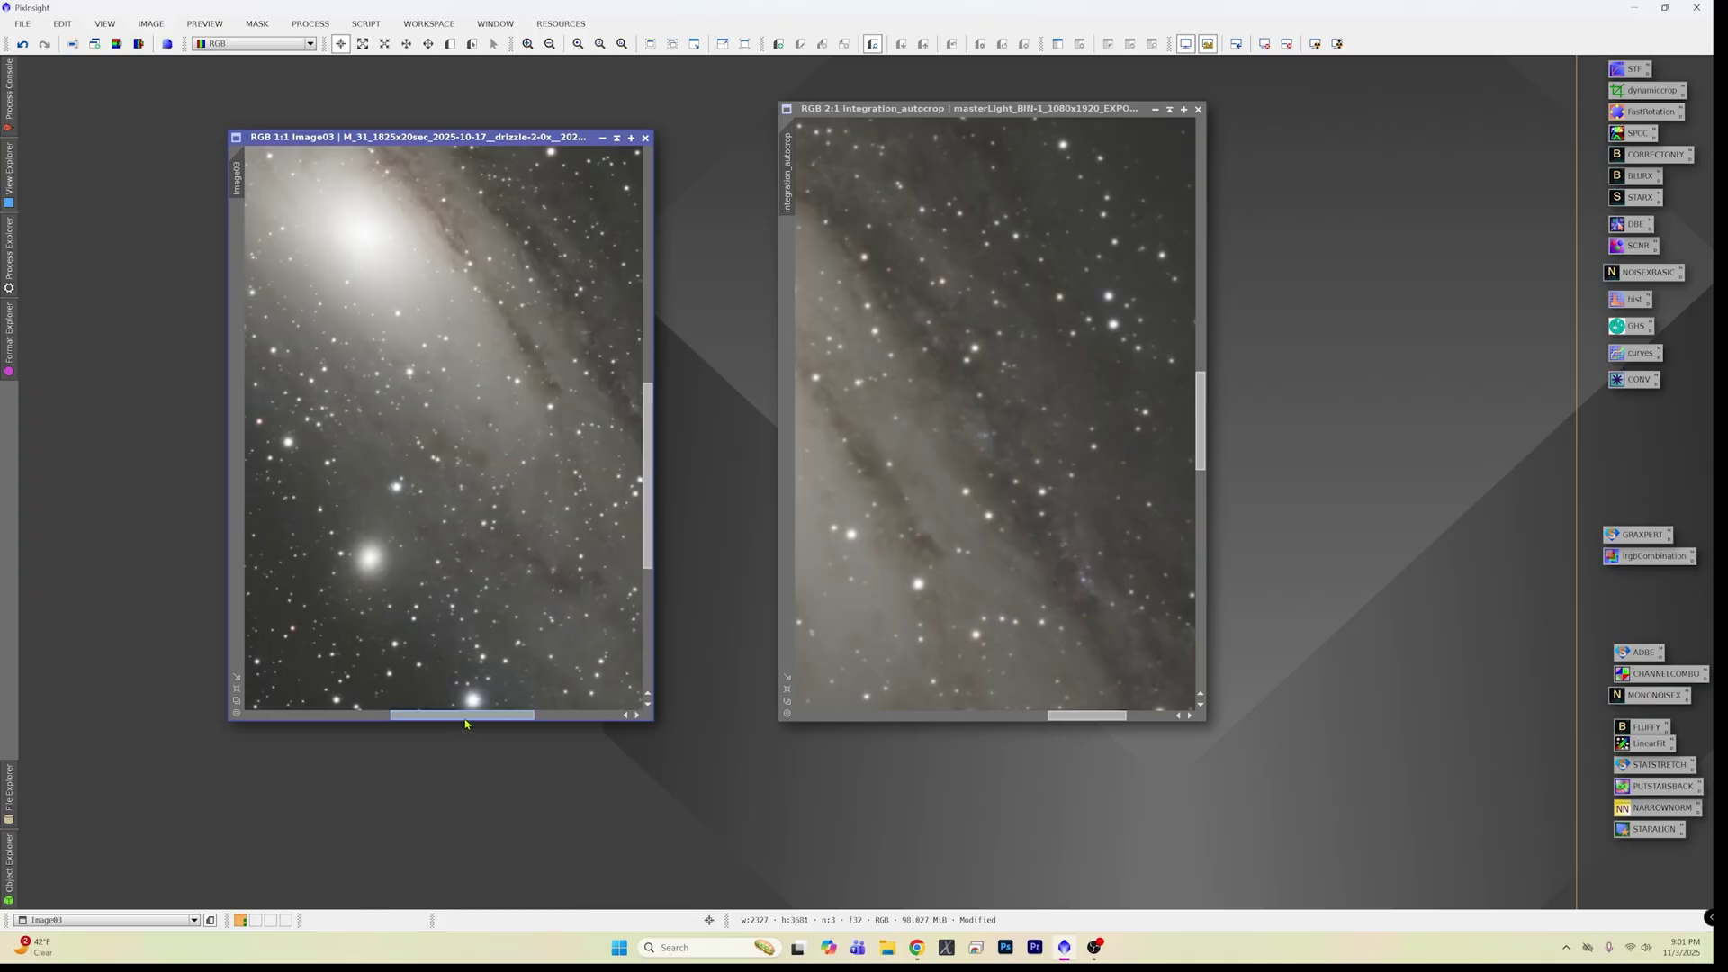
{"action": "left_click_drag", "start_coordinate": [463, 715], "coordinate": [502, 715]}
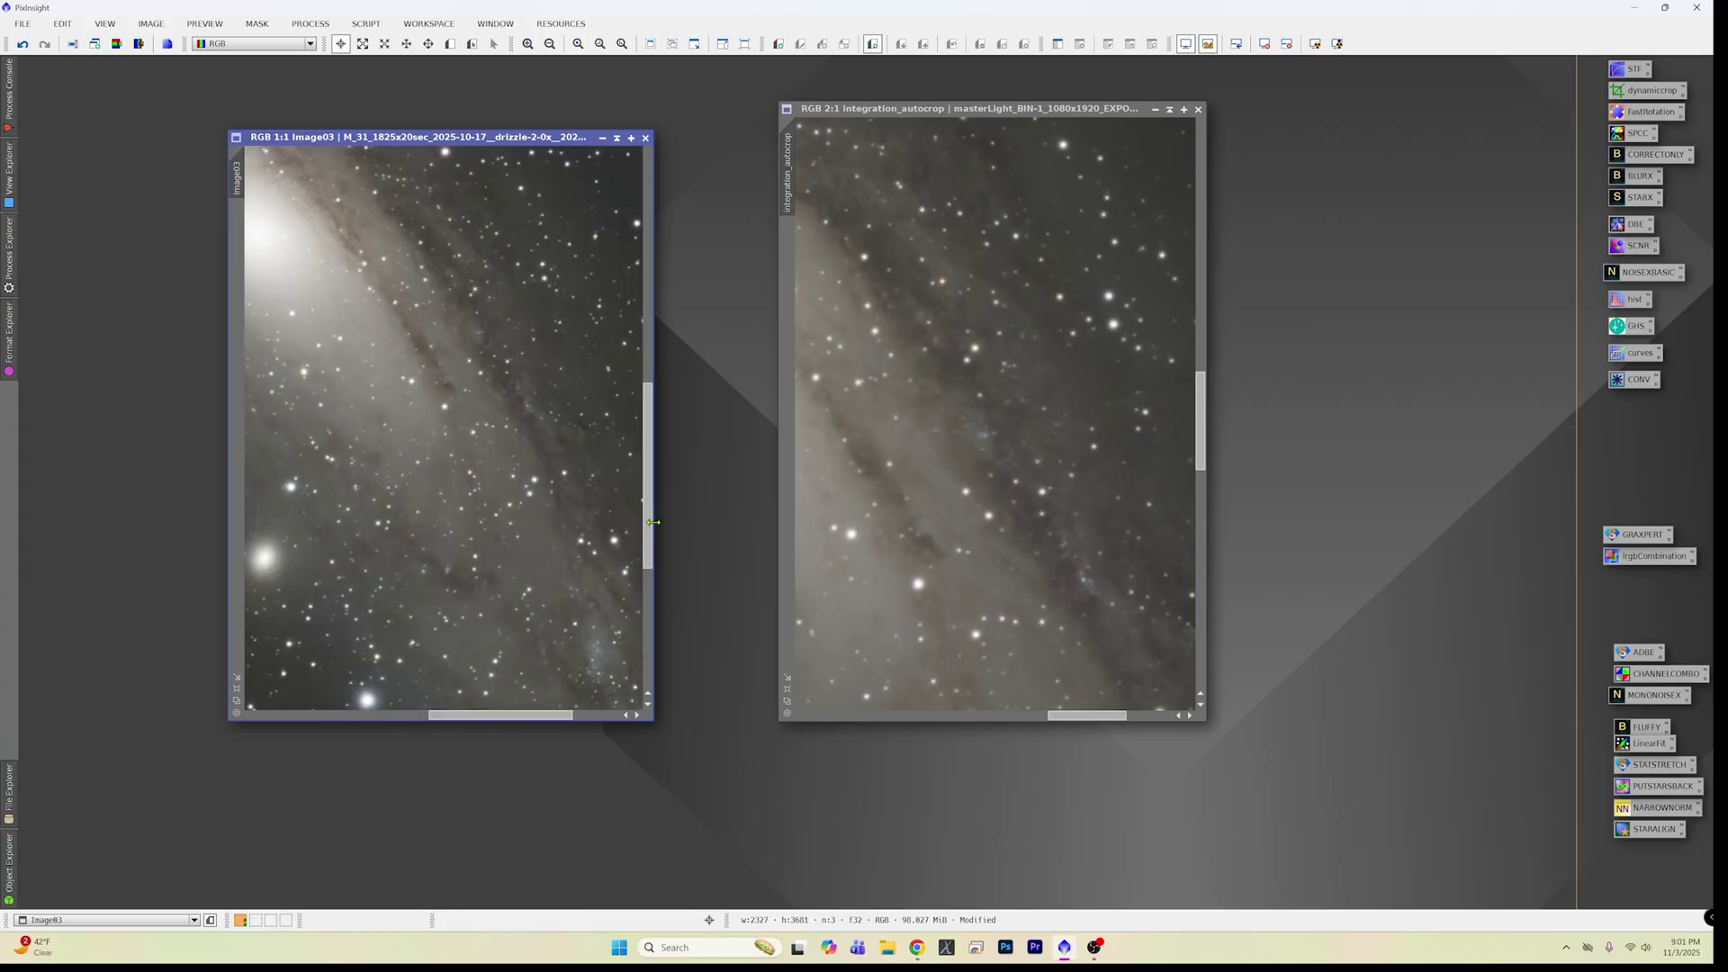
{"action": "left_click_drag", "start_coordinate": [648, 530], "coordinate": [648, 579]}
{"action": "left_click_drag", "start_coordinate": [490, 715], "coordinate": [533, 711]}
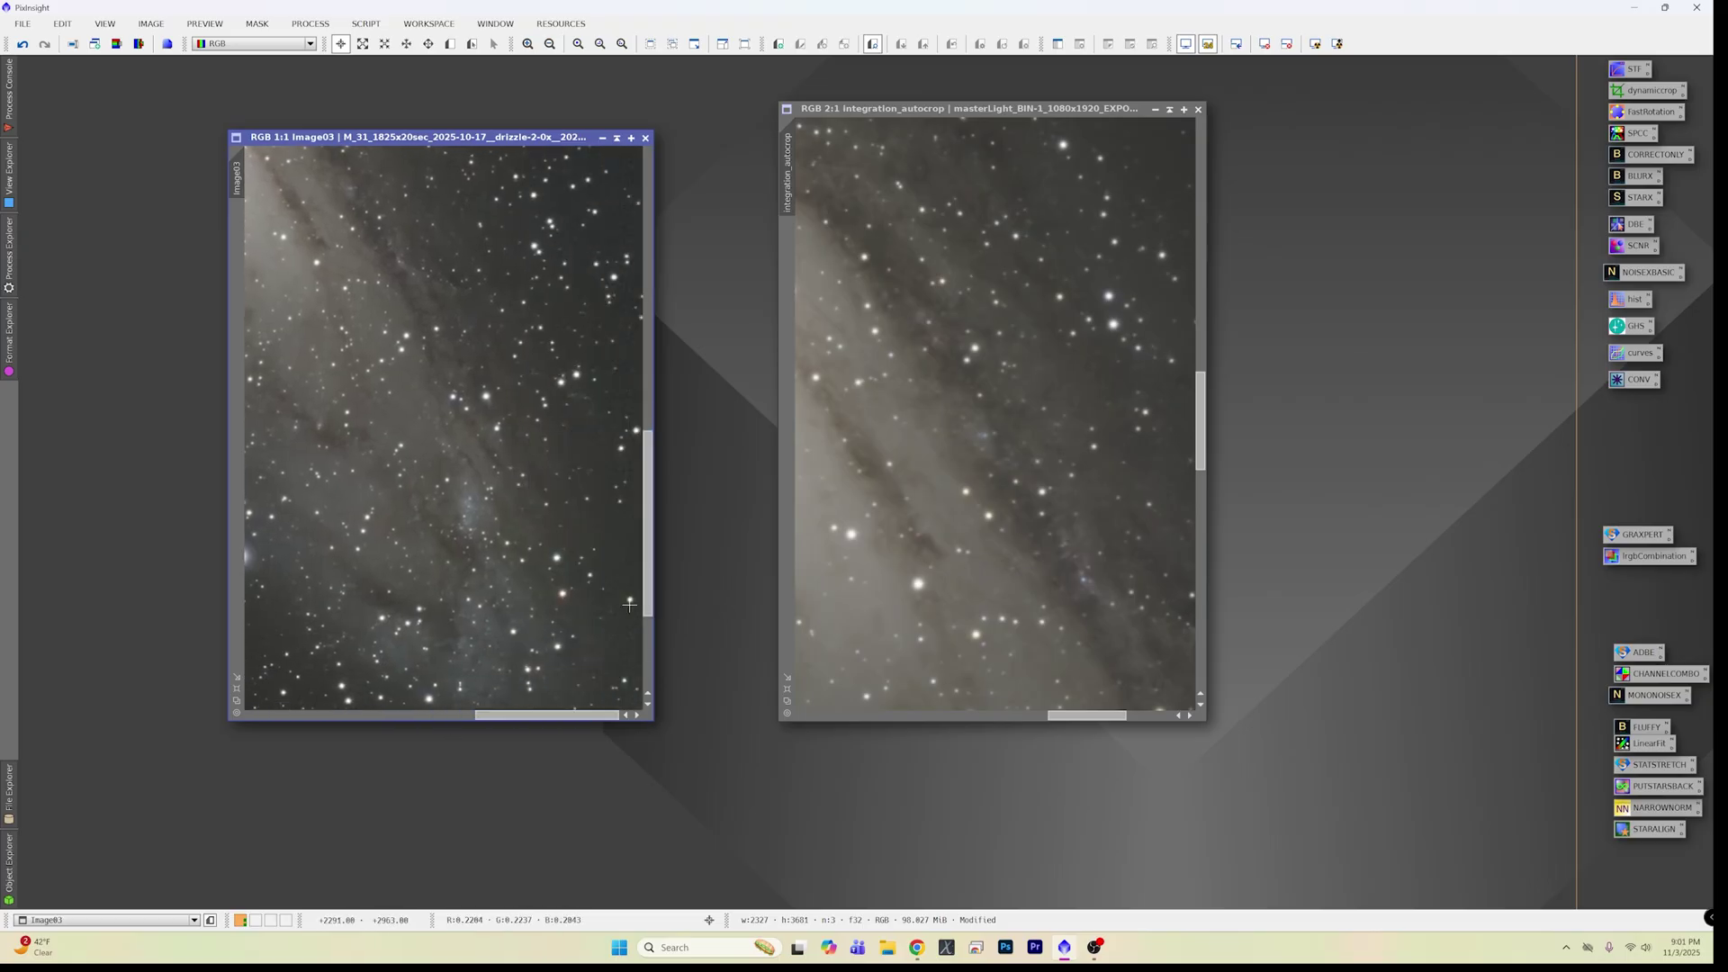
{"action": "left_click_drag", "start_coordinate": [648, 531], "coordinate": [648, 555]}
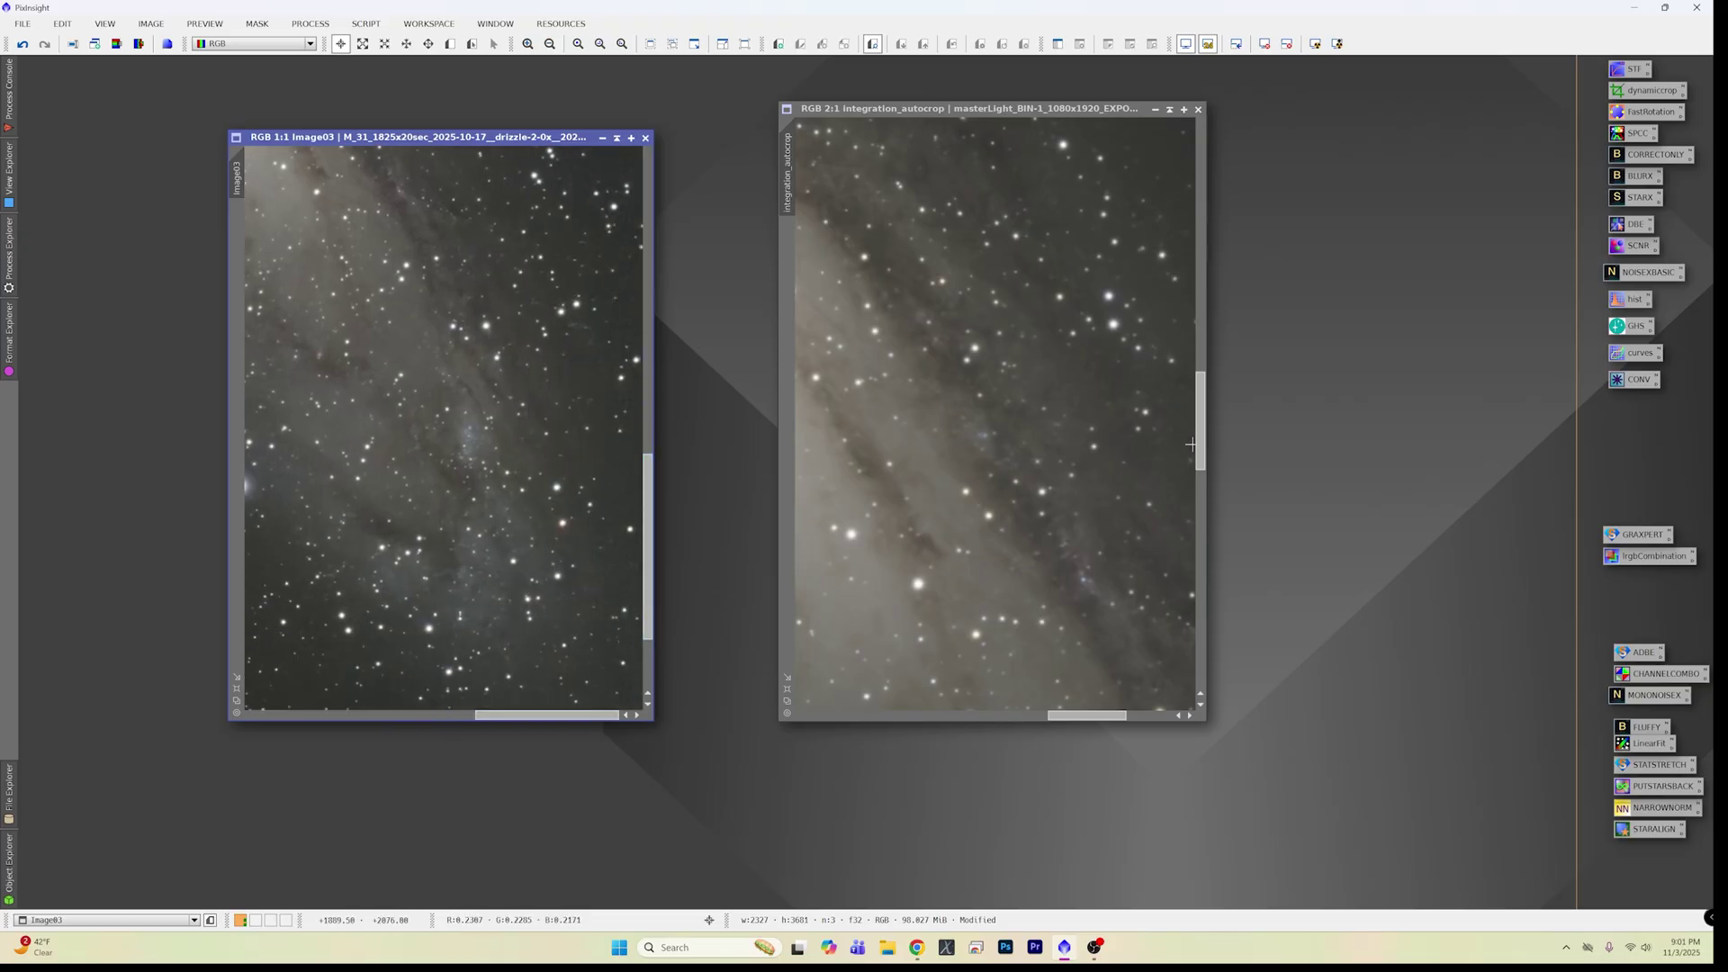
{"action": "left_click_drag", "start_coordinate": [1199, 443], "coordinate": [1199, 538]}
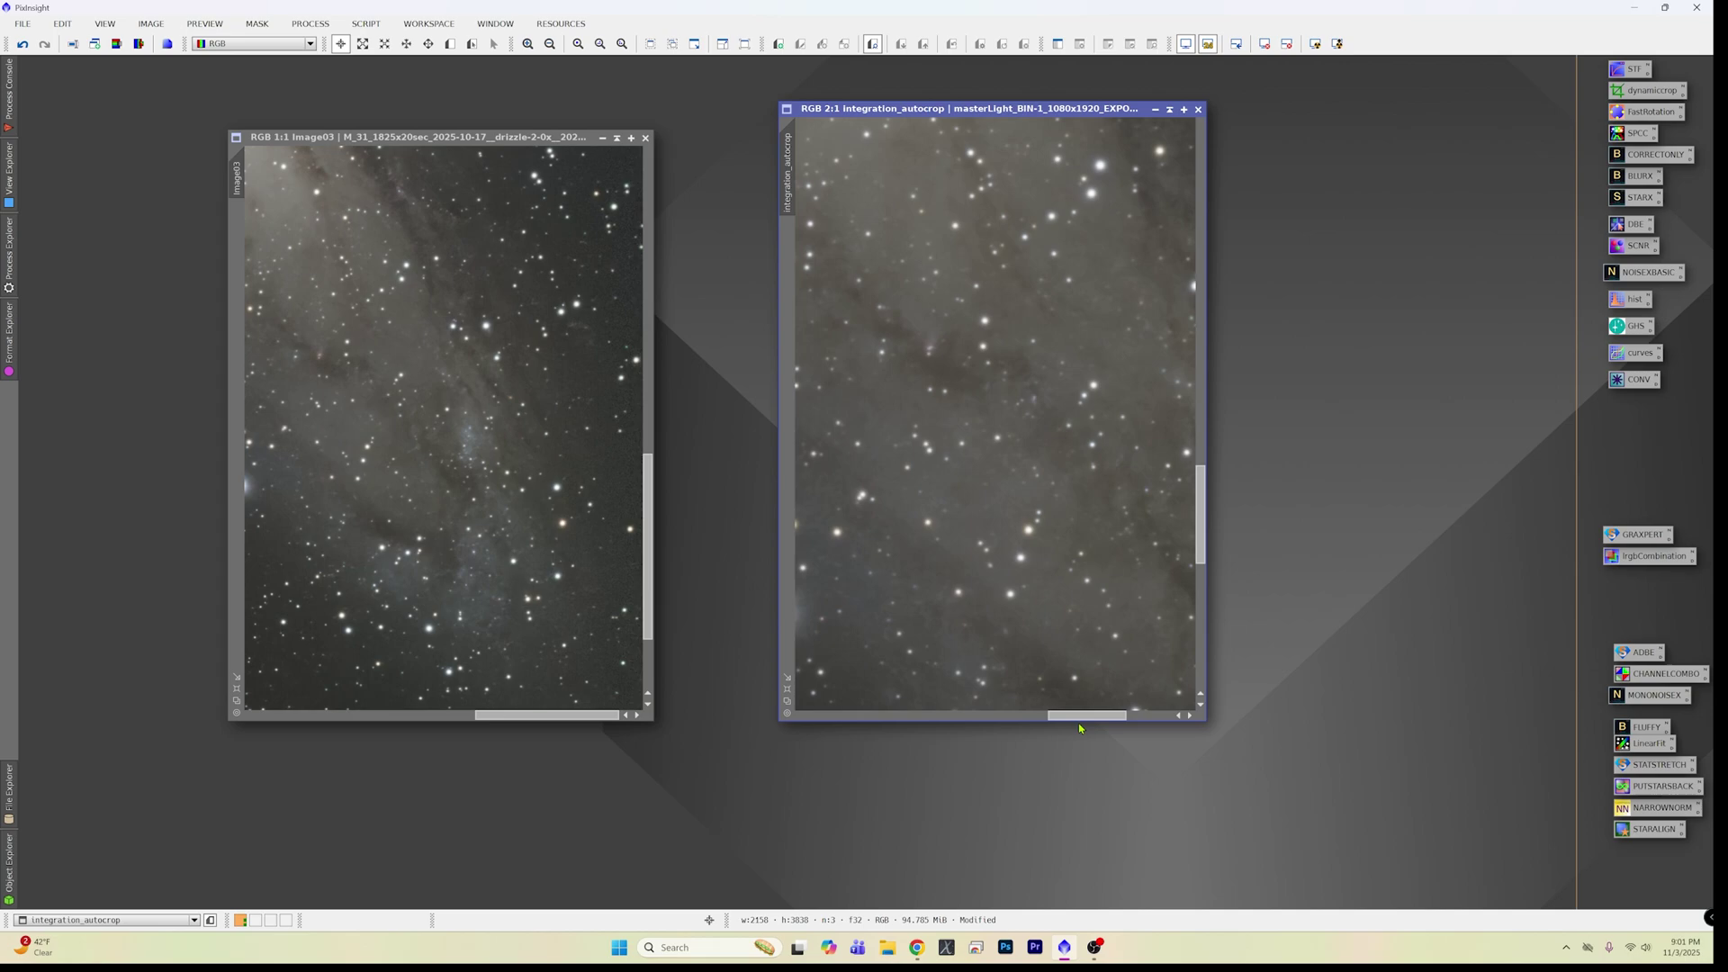
{"action": "left_click_drag", "start_coordinate": [1080, 716], "coordinate": [1125, 716]}
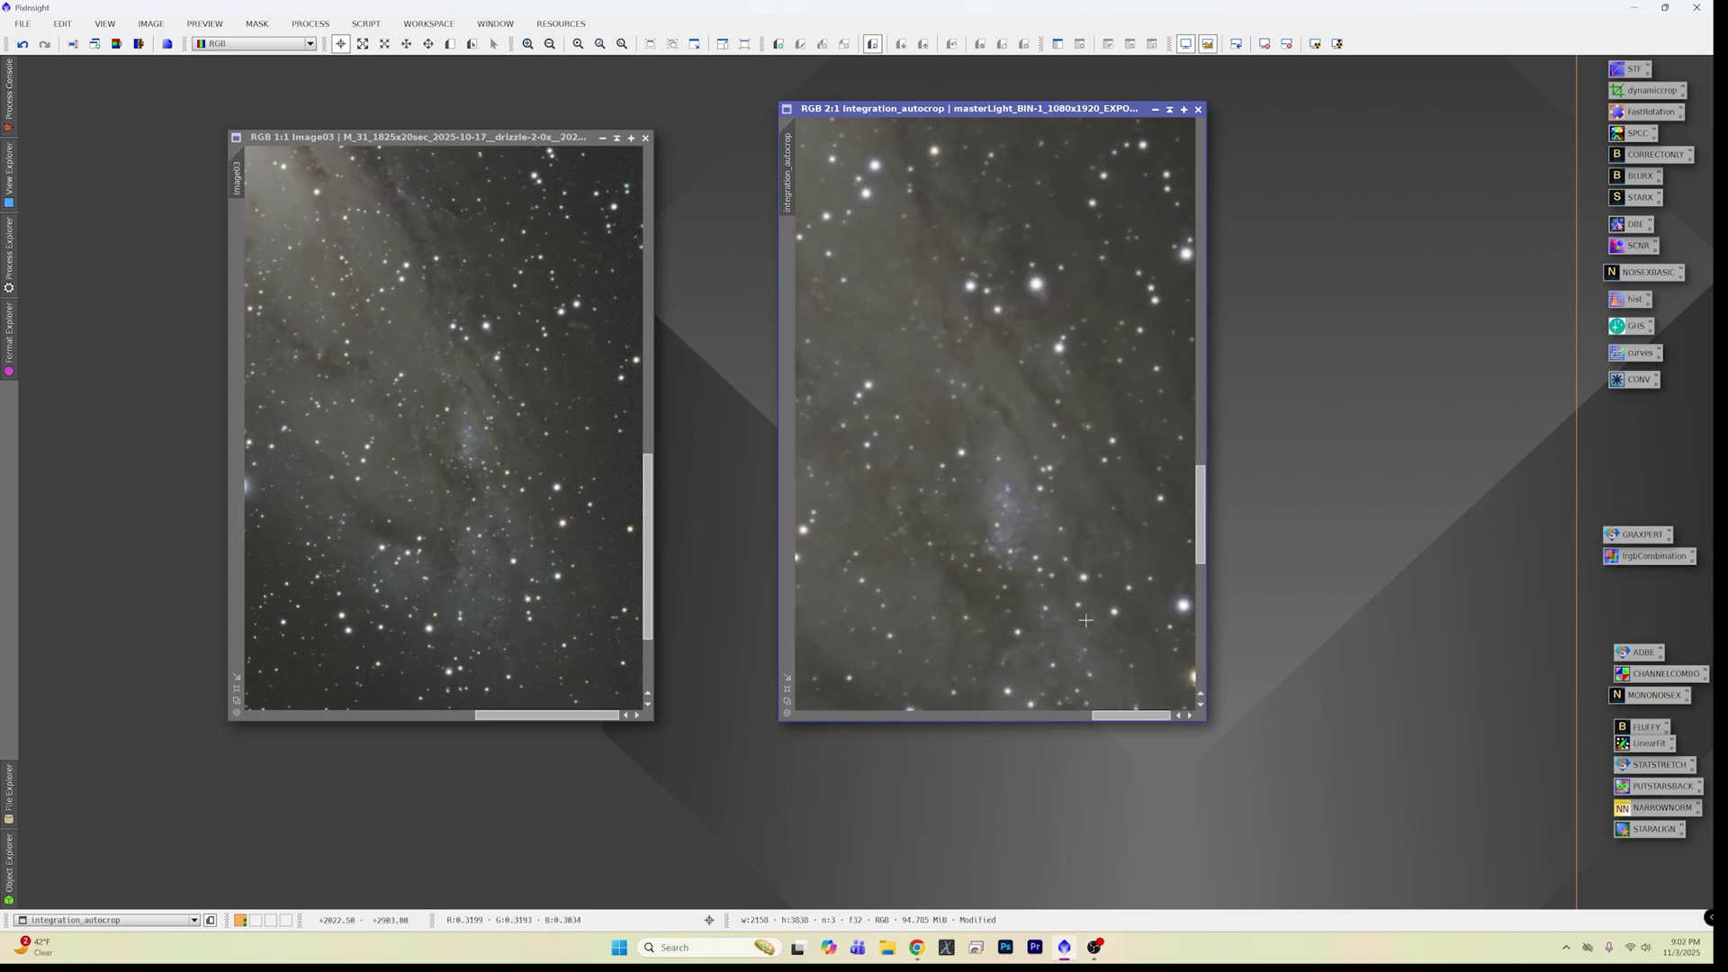
{"action": "scroll", "coordinate": [464, 488], "scroll_direction": "down", "scroll_amount": 4}
{"action": "scroll", "coordinate": [516, 507], "scroll_direction": "up", "scroll_amount": 6}
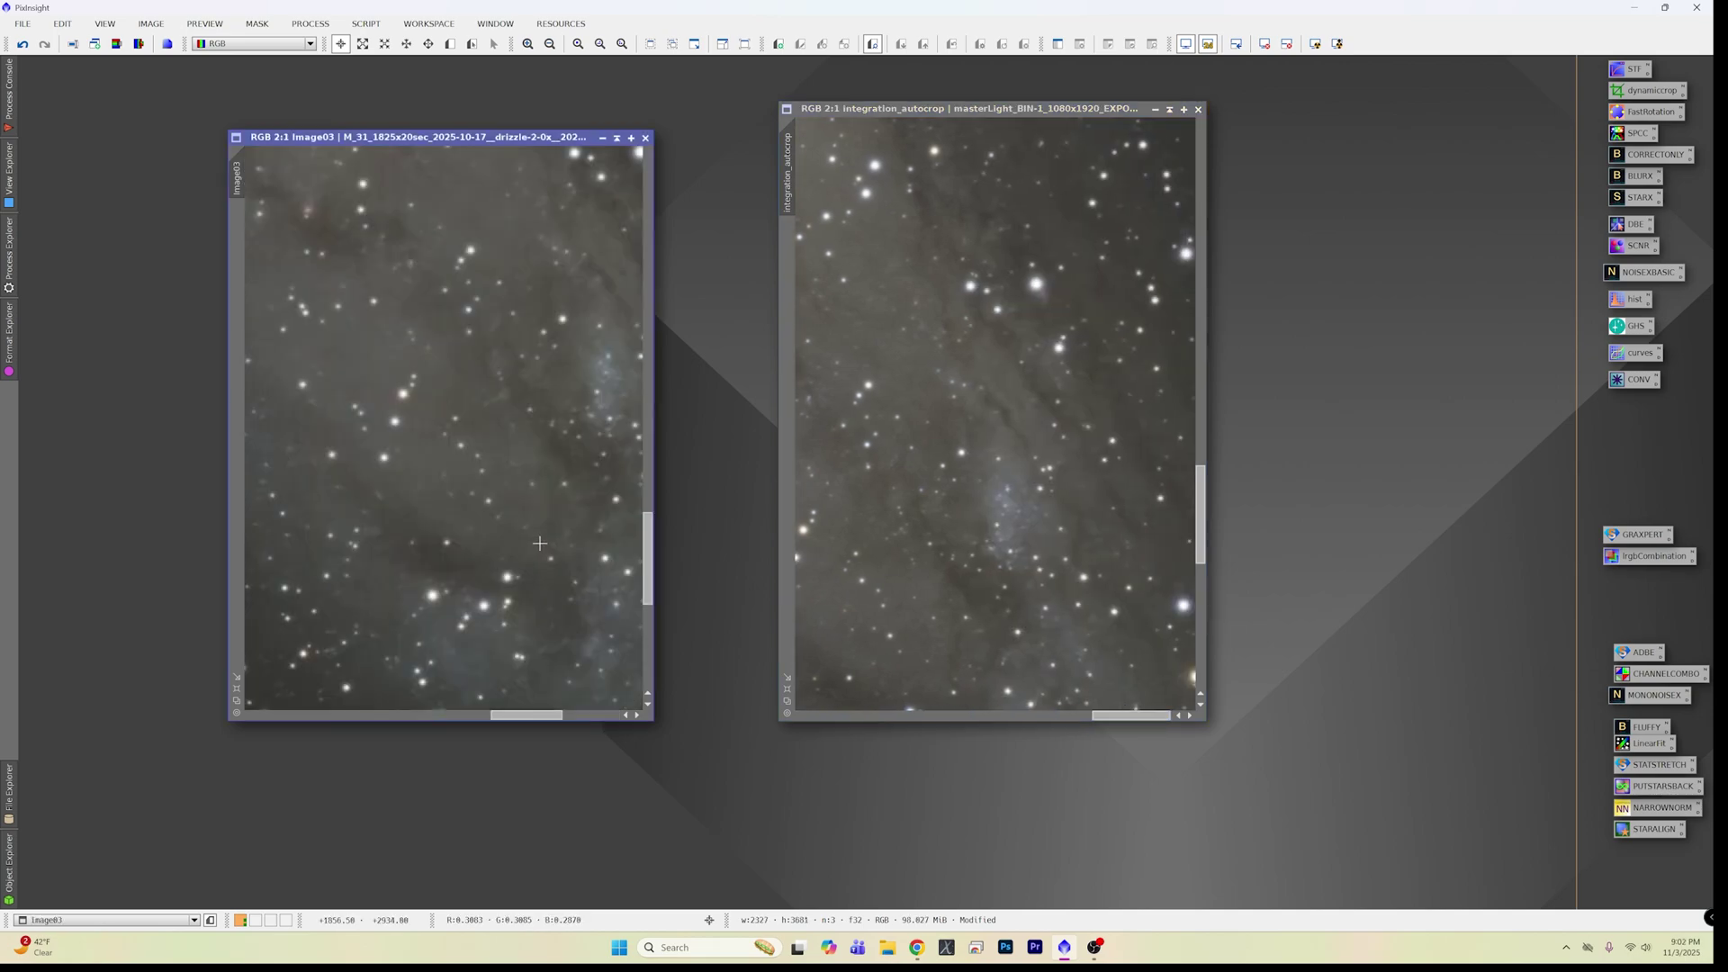
{"action": "left_click_drag", "start_coordinate": [527, 716], "coordinate": [549, 715]}
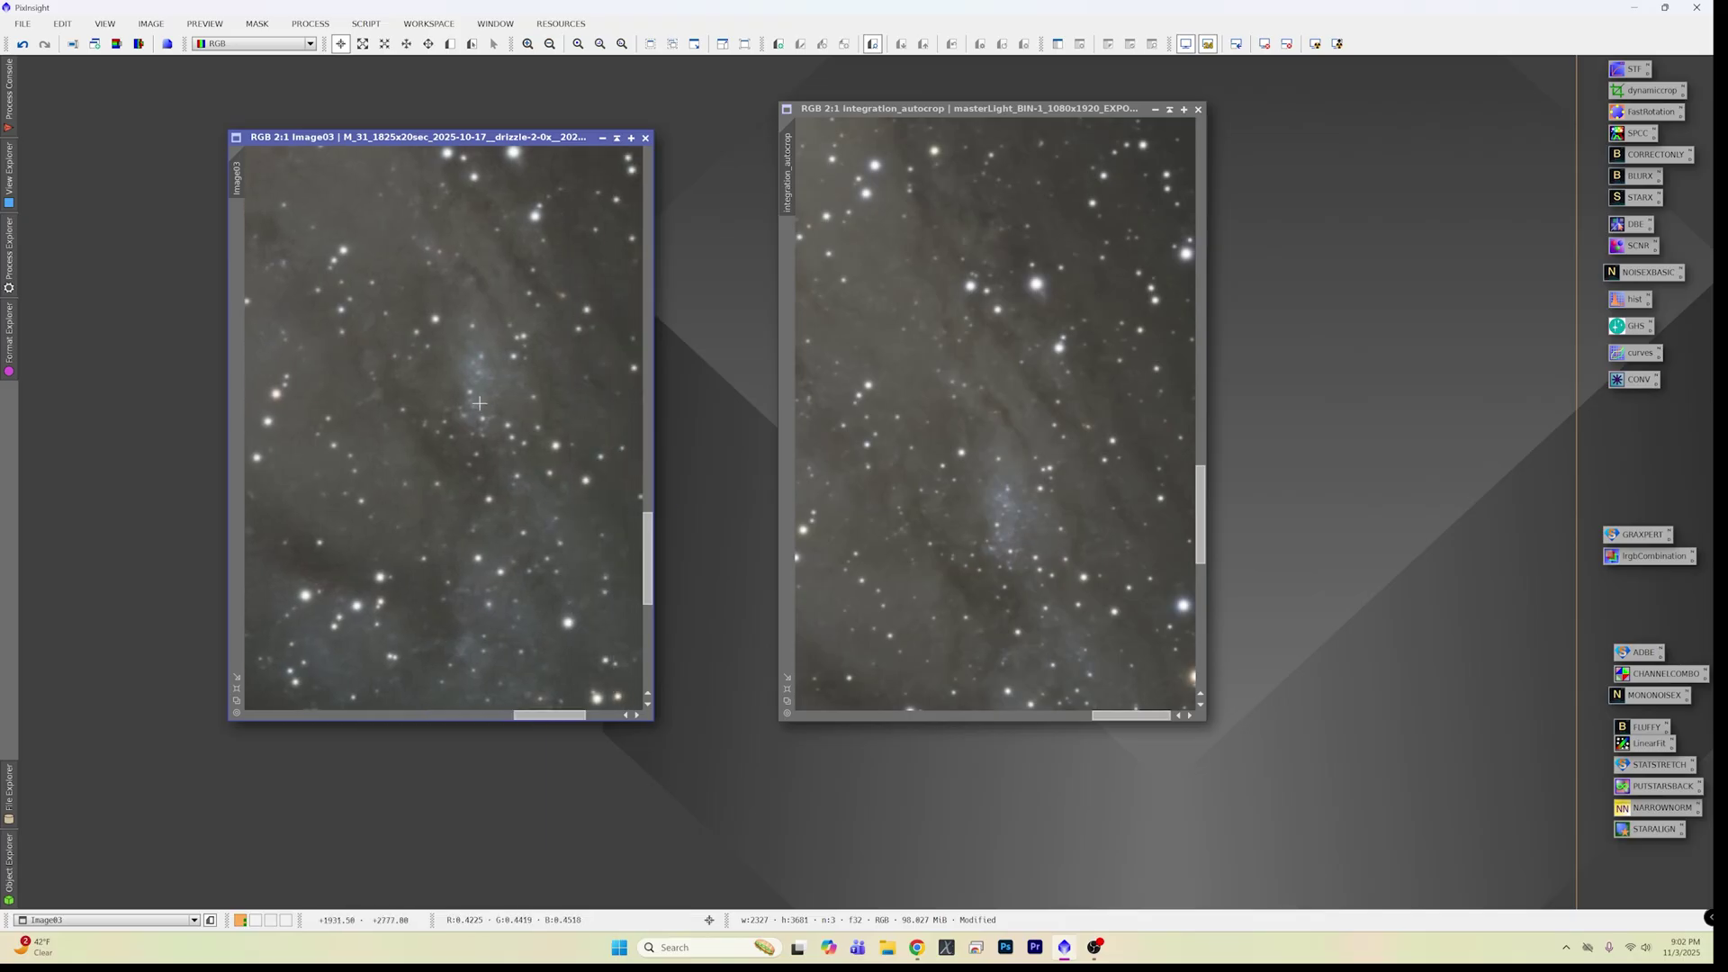
{"action": "scroll", "coordinate": [496, 431], "scroll_direction": "down", "scroll_amount": 3}
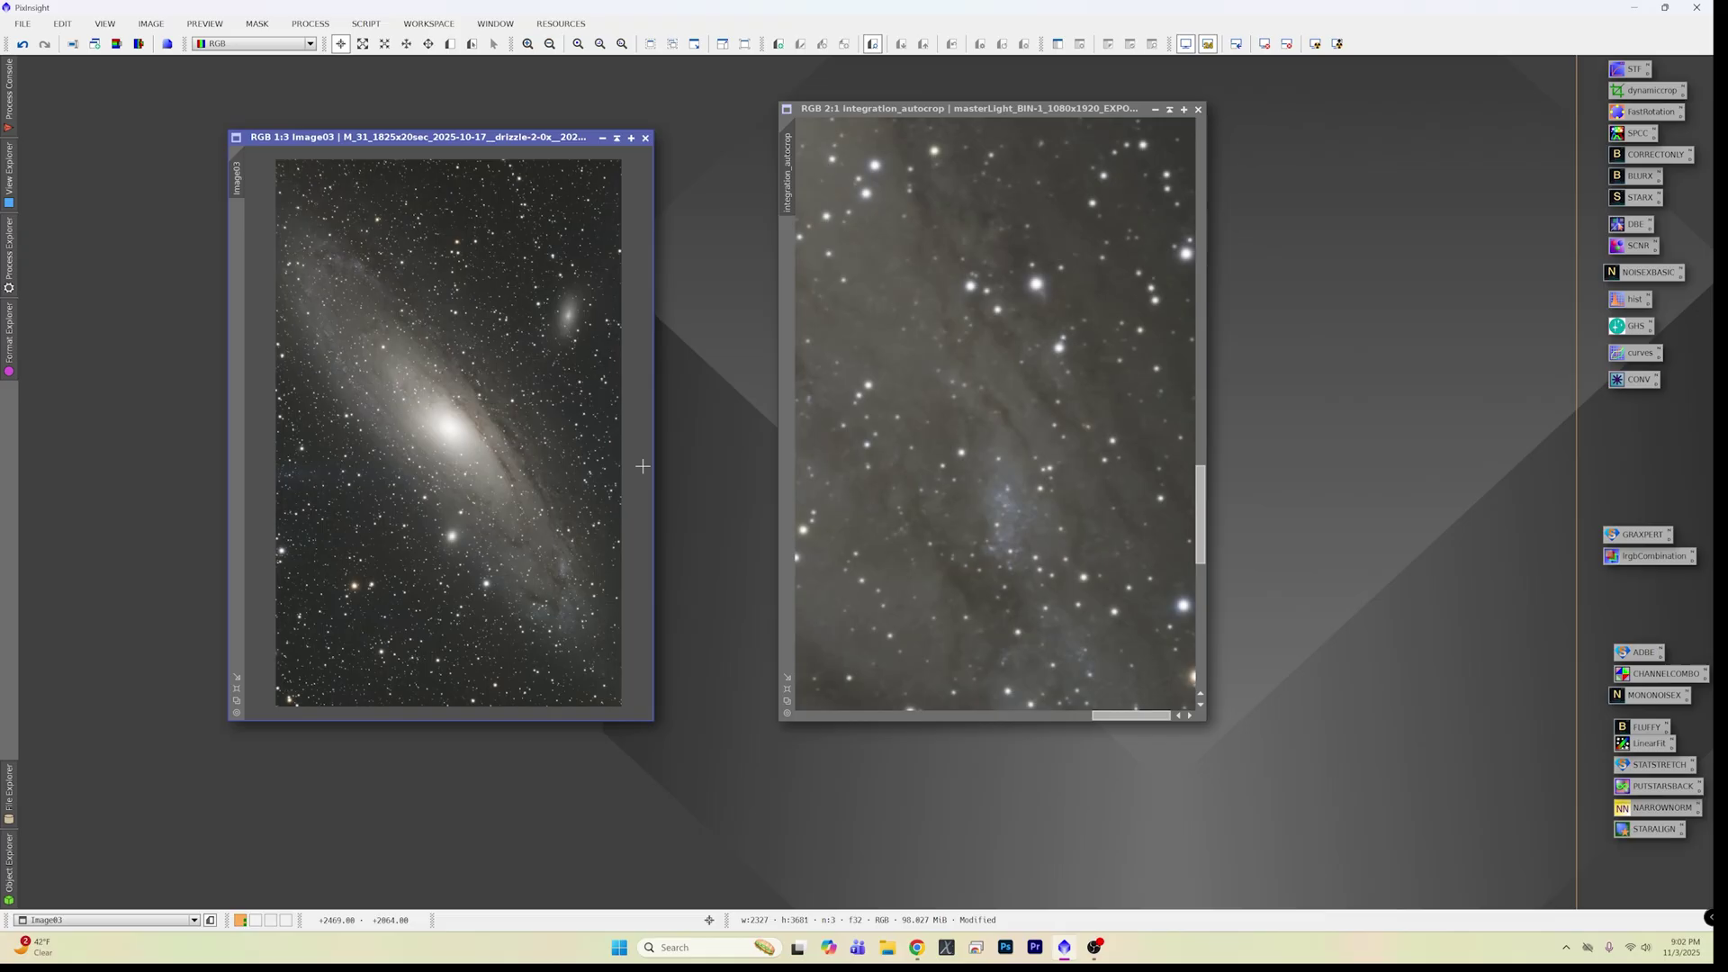
{"action": "scroll", "coordinate": [965, 509], "scroll_direction": "down", "scroll_amount": 3}
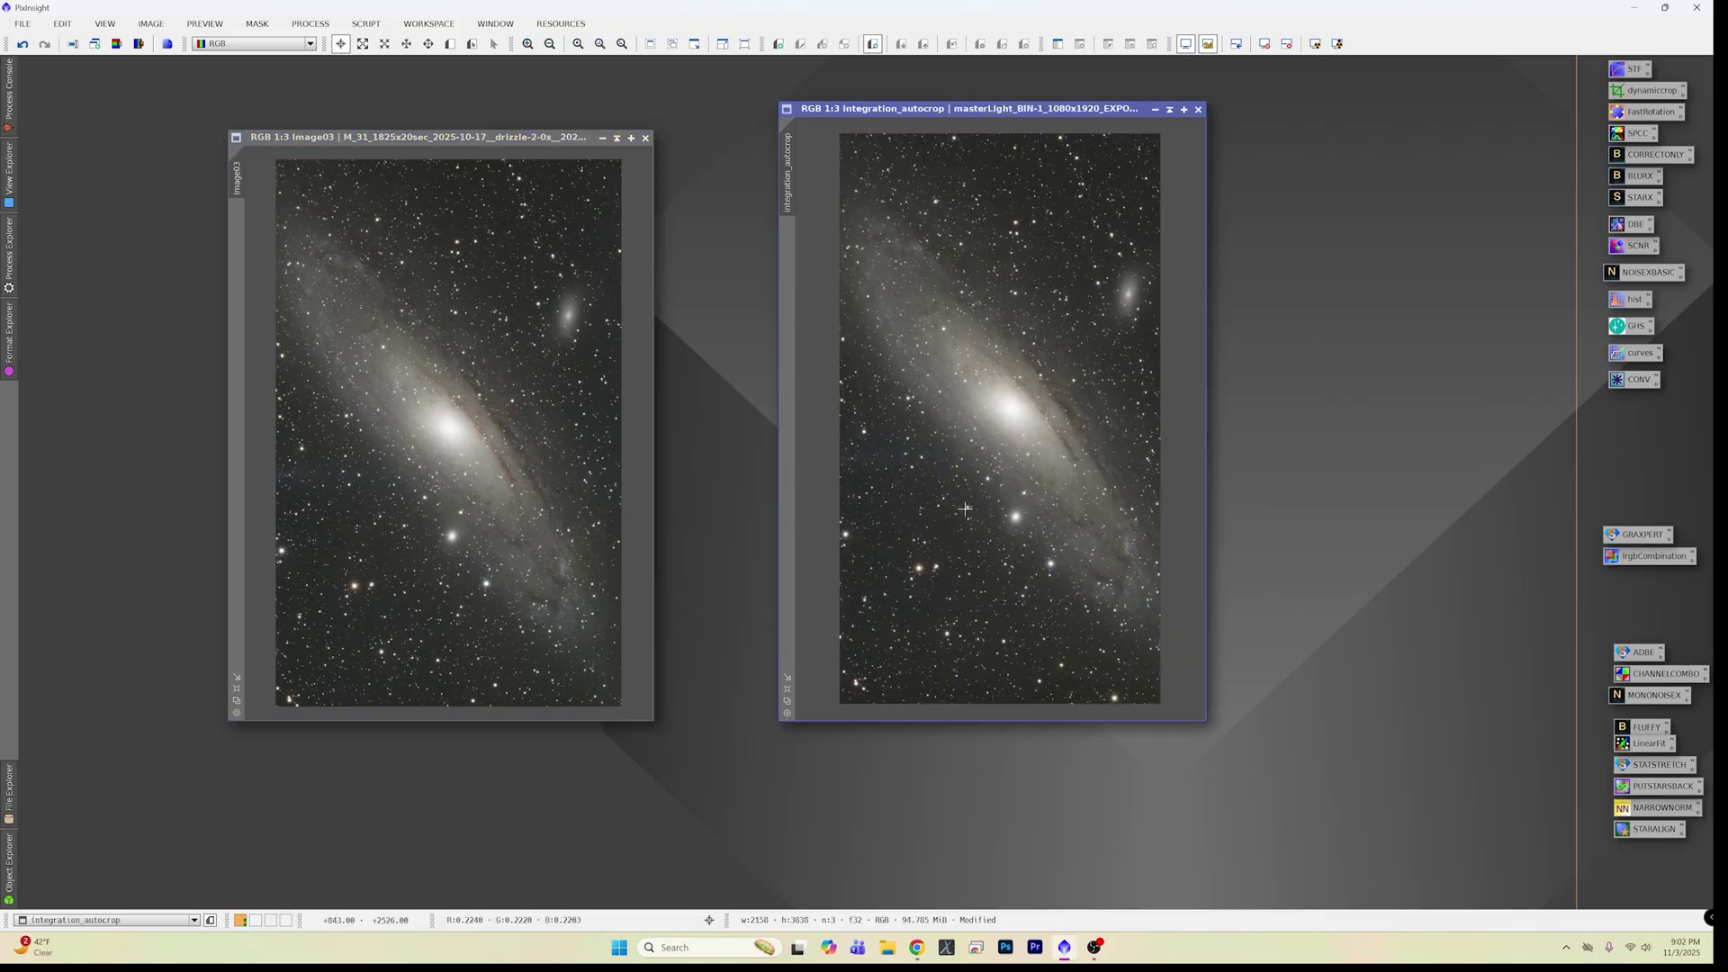